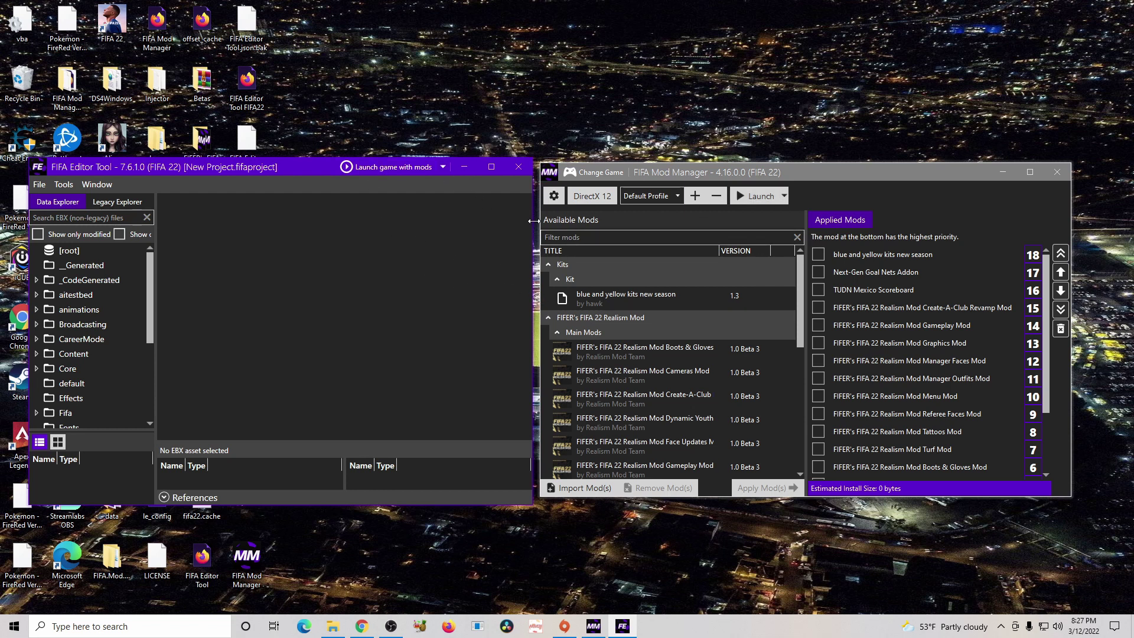
Minimize FIFA Mod Manager so only the FIFA Editor Tool window remains.
click(1013, 171)
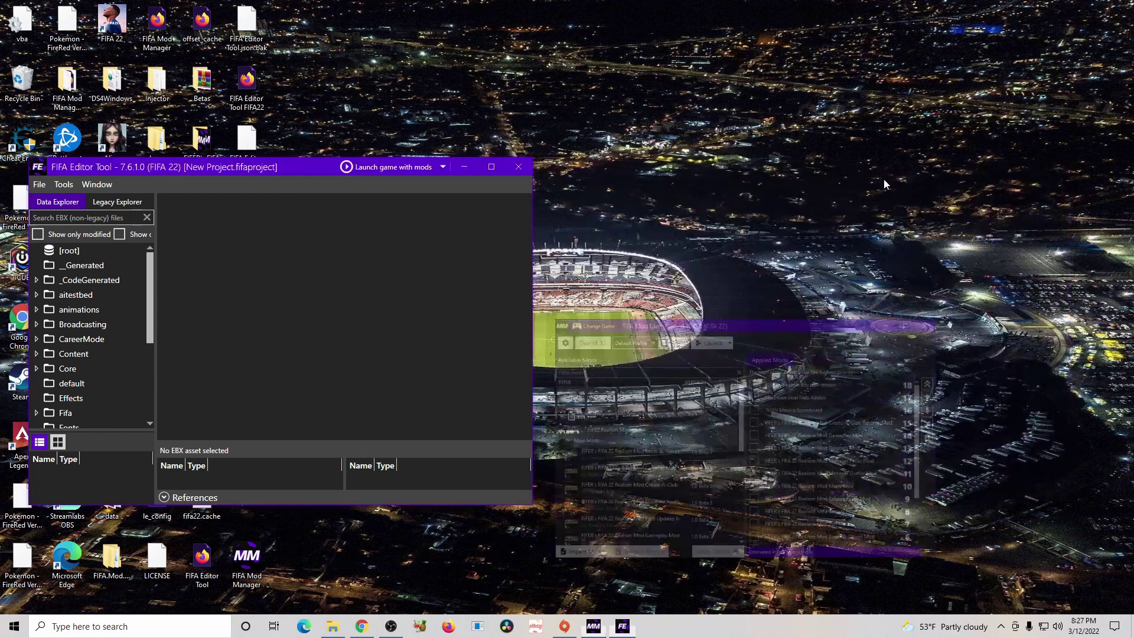
Check the FIFA 22 IDs sheet in Chrome, then rotate the navy floral América shirt in Kit Creator.
click(461, 167)
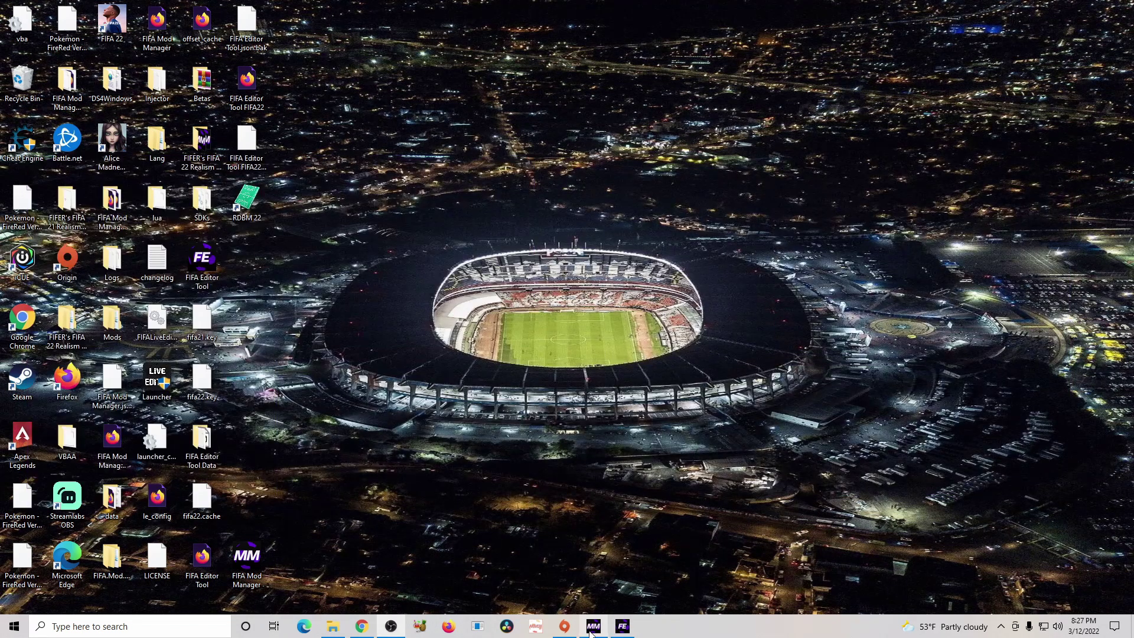
click(355, 624)
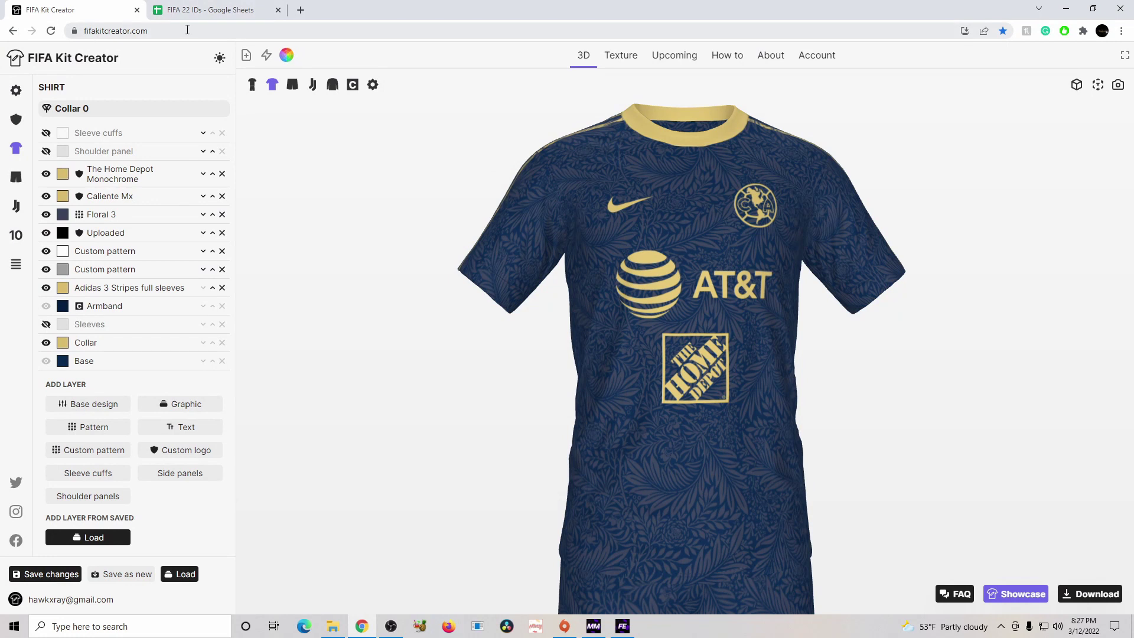
click(195, 10)
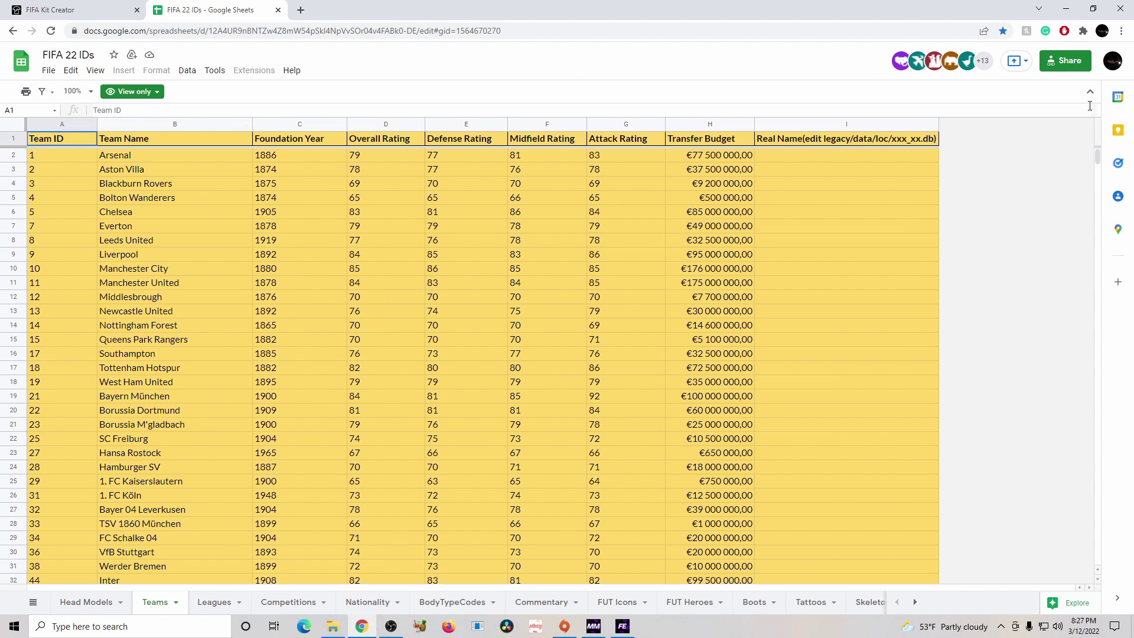
click(105, 15)
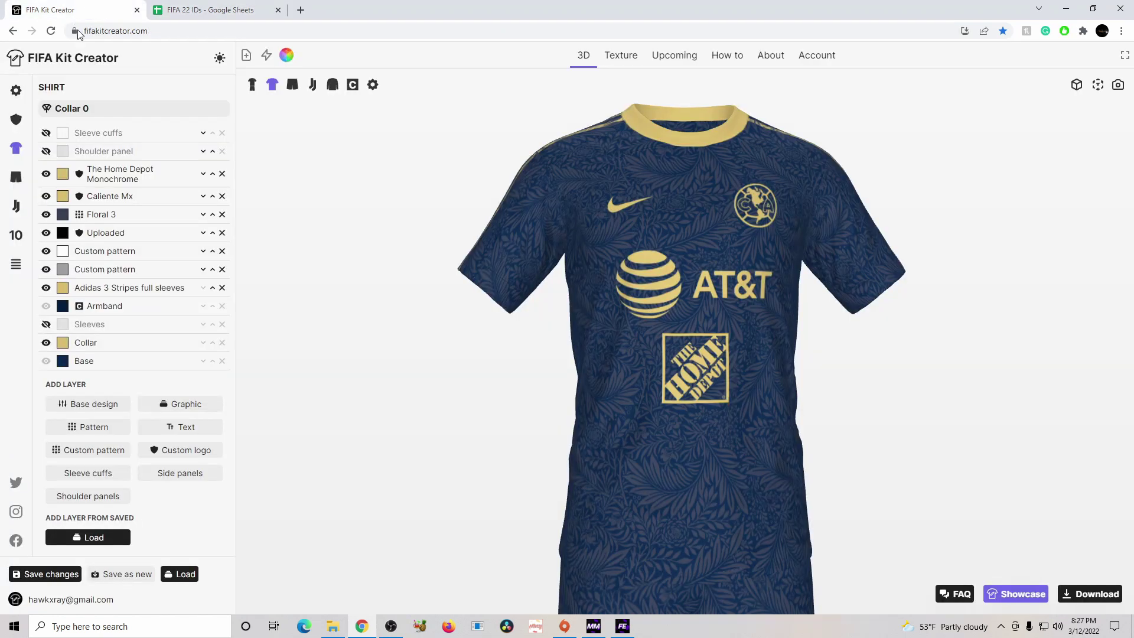
drag(502, 305, 680, 331)
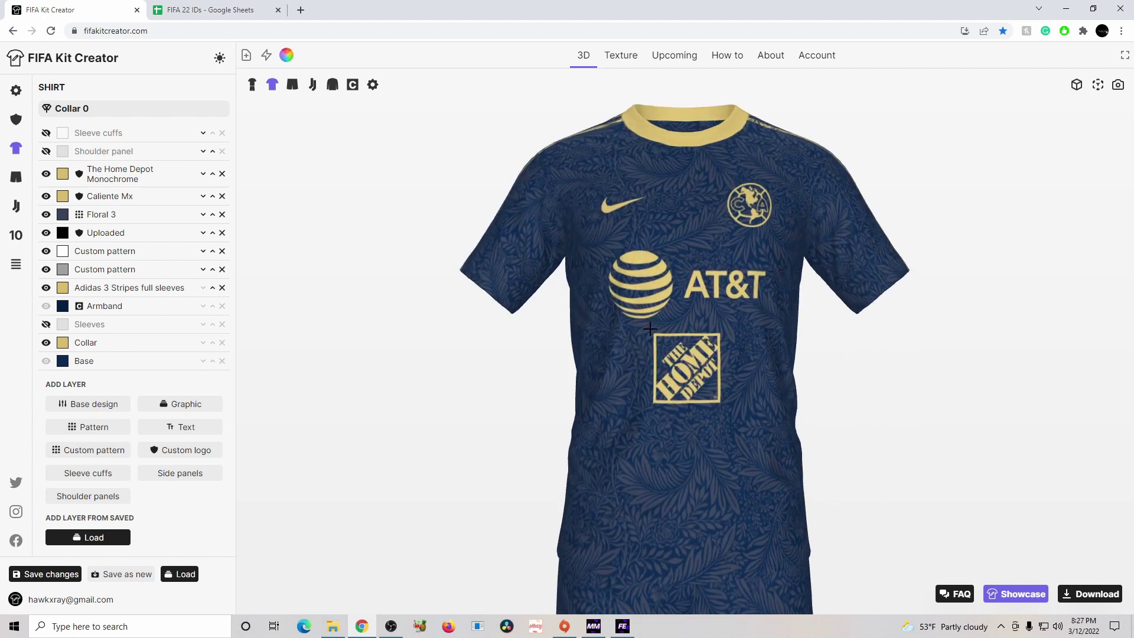
click(252, 84)
click(272, 85)
click(635, 262)
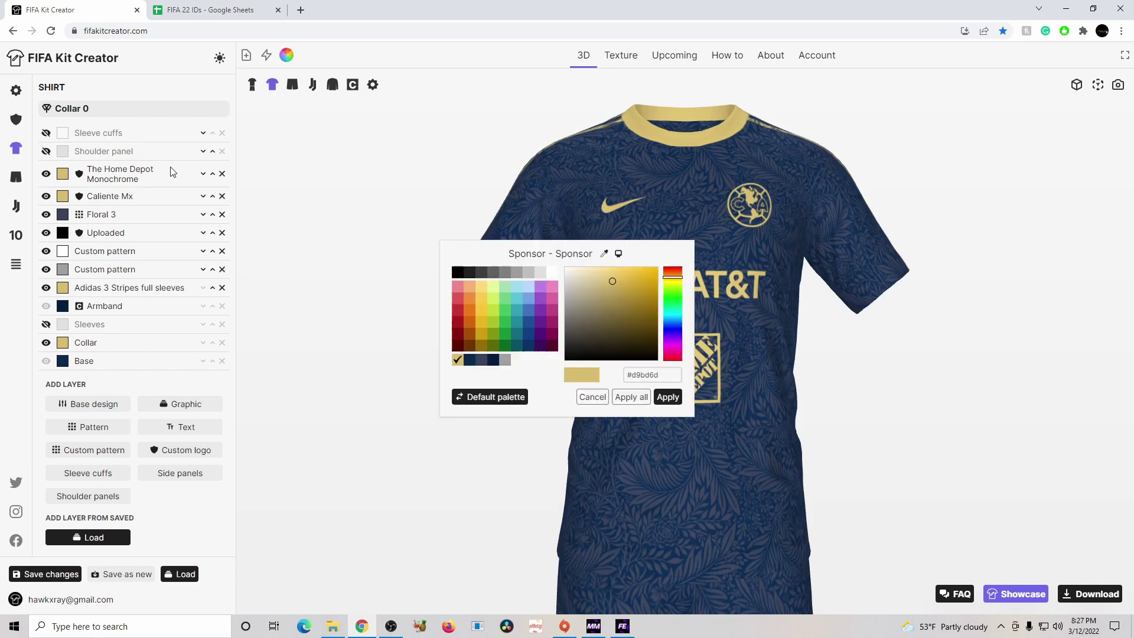
click(457, 271)
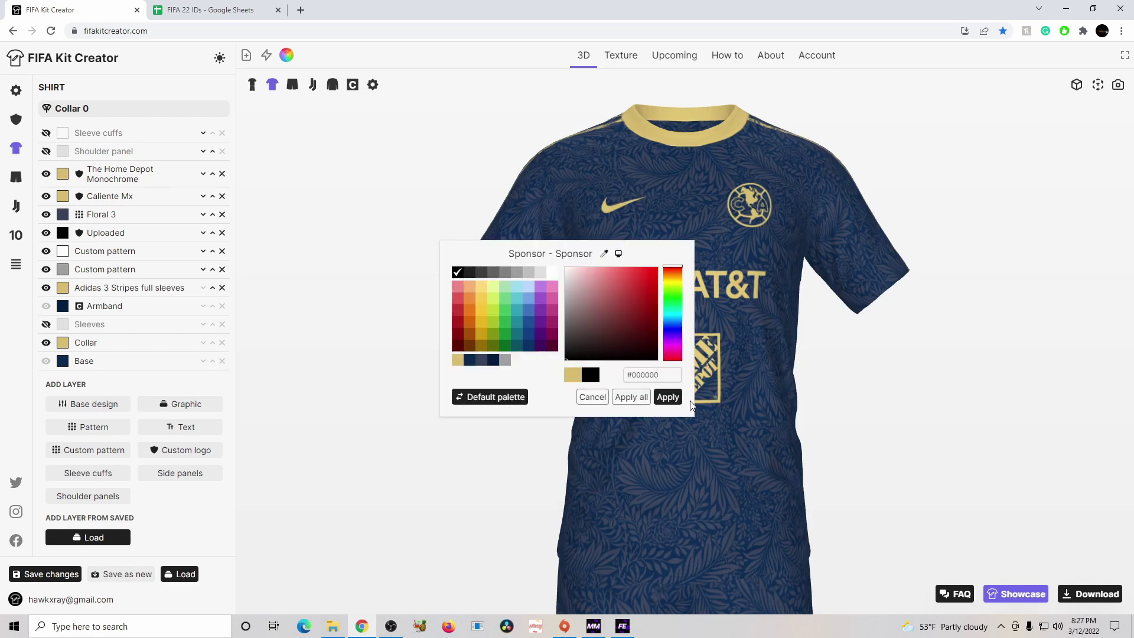
click(668, 397)
mouse_move(548, 349)
mouse_down()
mouse_move(512, 350)
mouse_move(557, 354)
mouse_move(550, 339)
mouse_up()
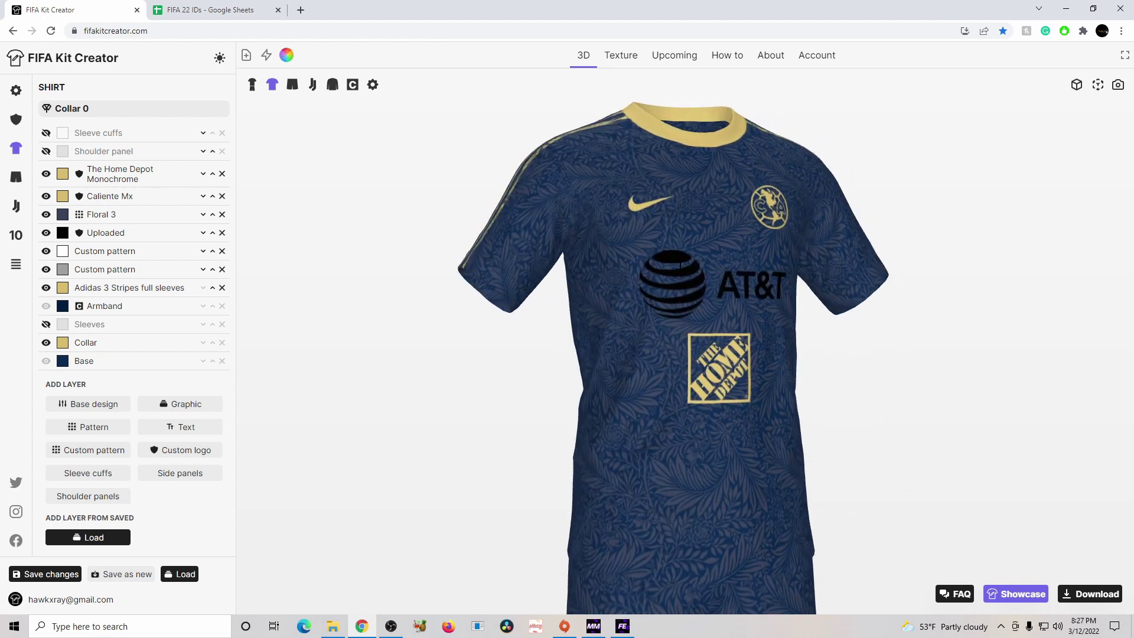
click(662, 297)
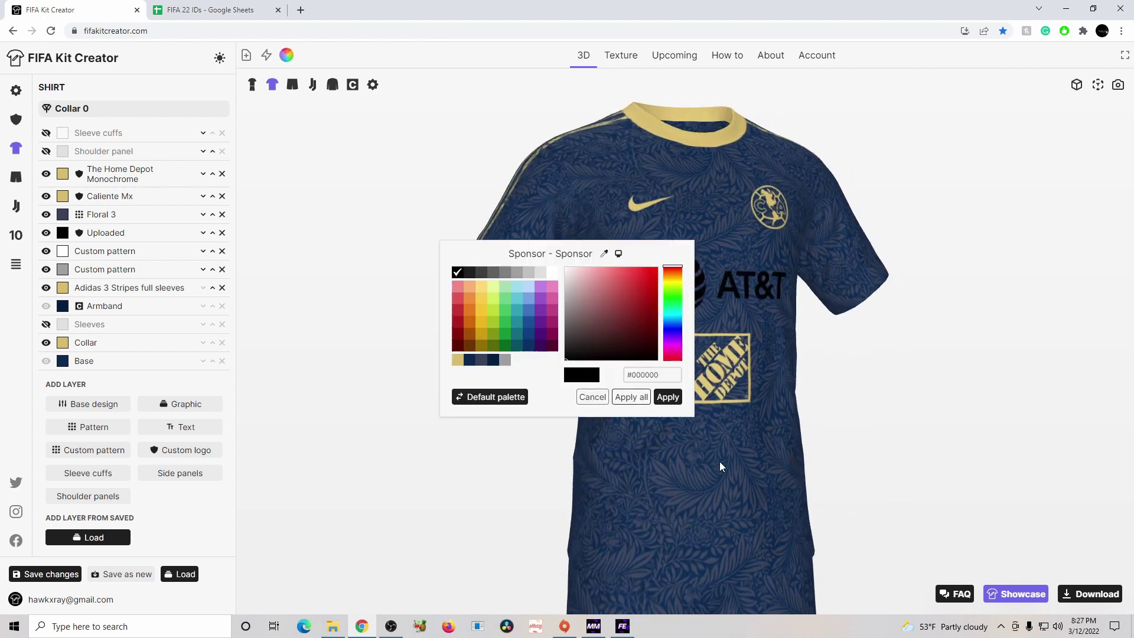
click(459, 360)
click(670, 397)
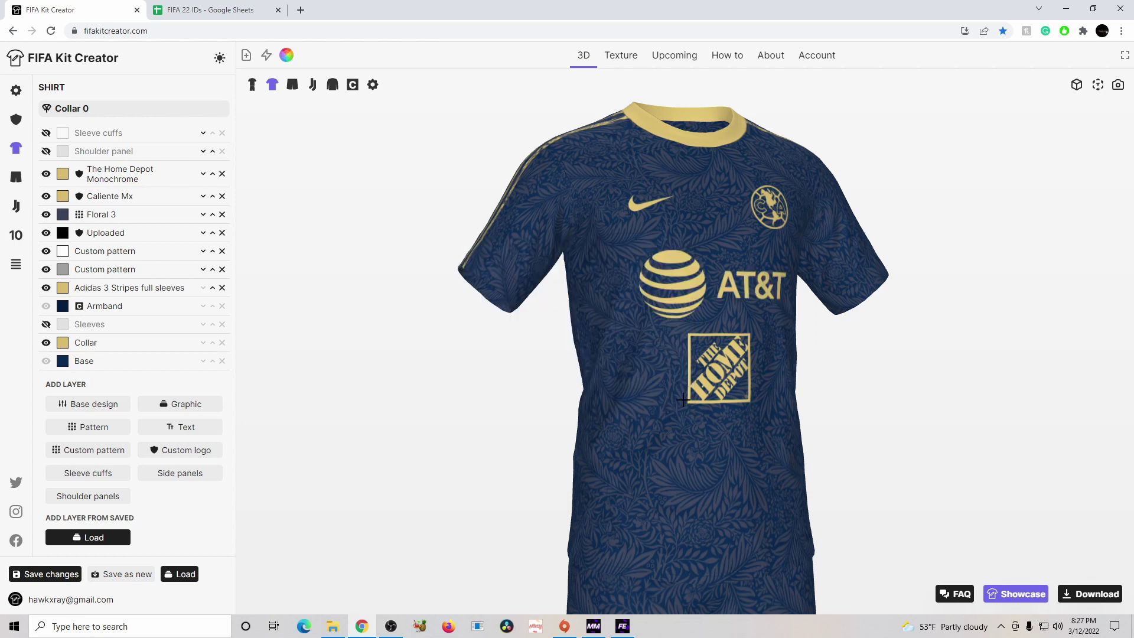
drag(876, 435, 873, 473)
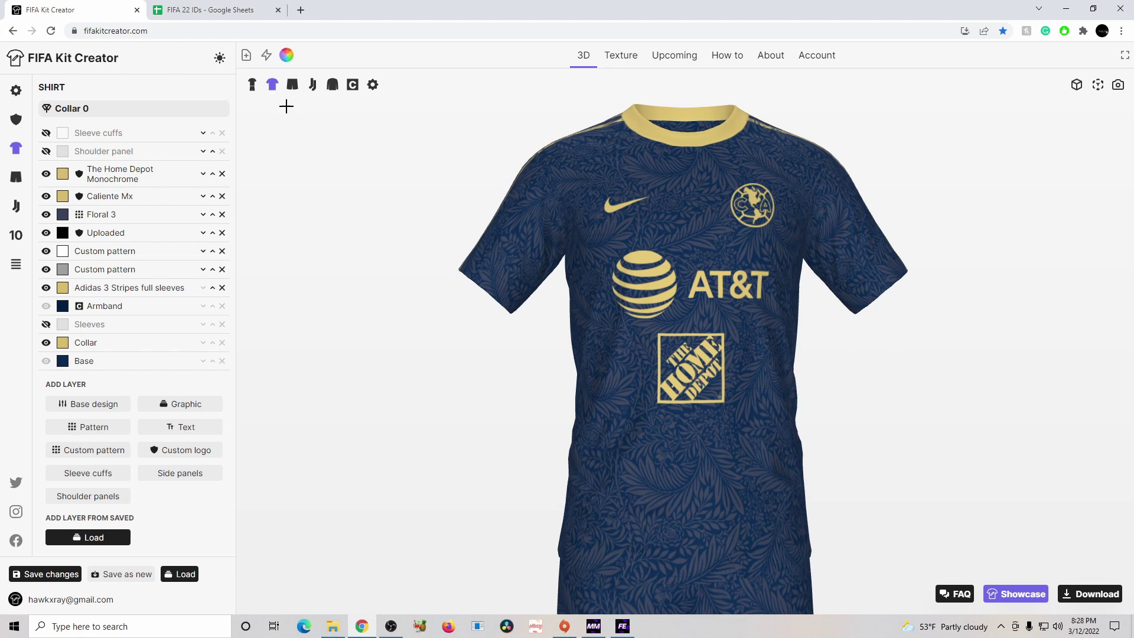
click(251, 87)
Return to the shirt close-up, open Logos, and download the navy floral kit as kit.zip.
click(272, 84)
click(23, 128)
drag(690, 340, 854, 342)
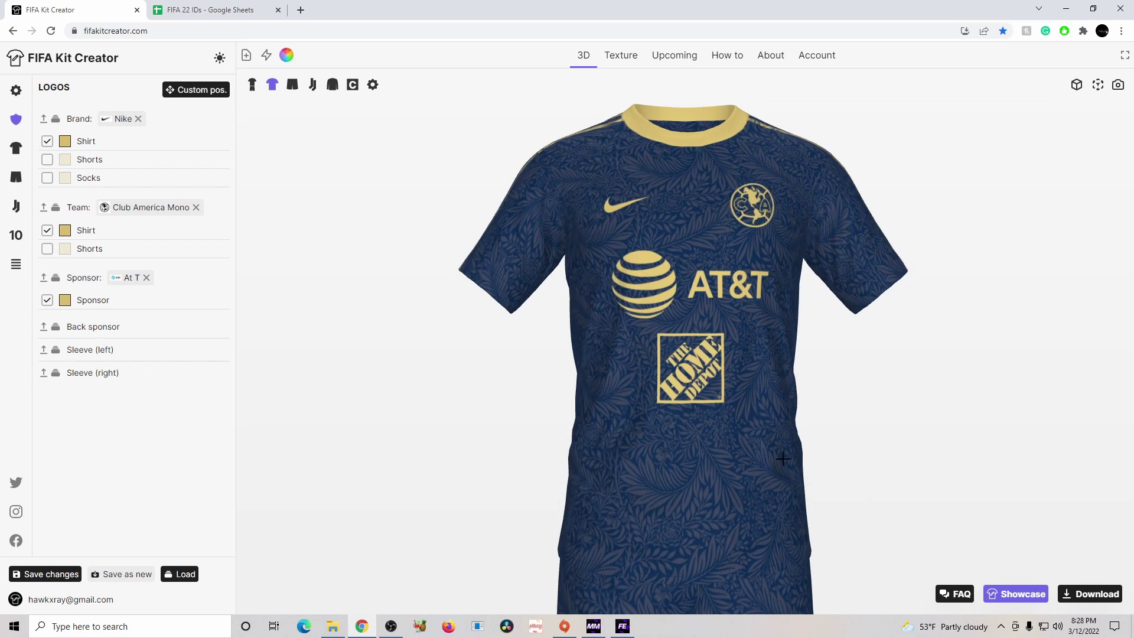
click(1091, 596)
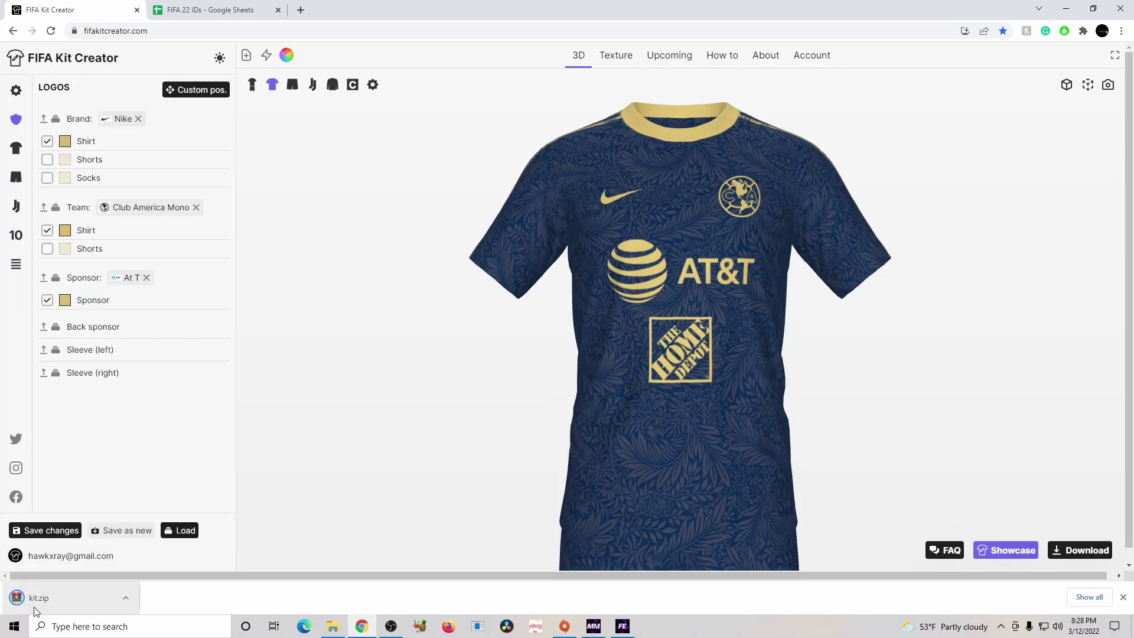
click(1066, 8)
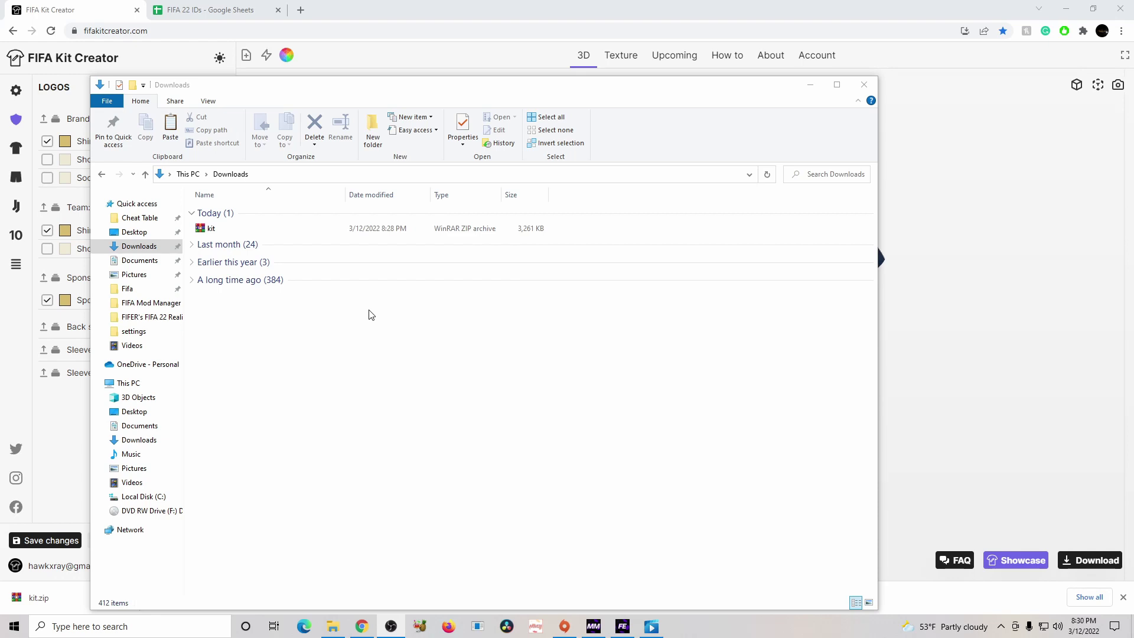
Extract kit.zip into a kit folder in Downloads and open it to see the 15 textures.
right_click(279, 234)
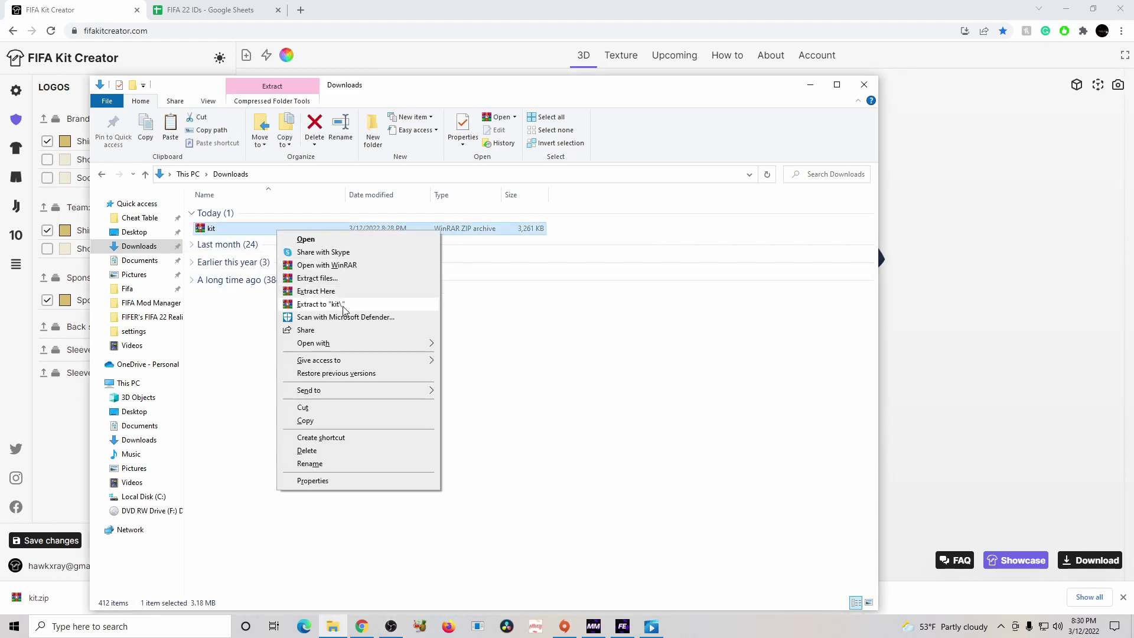
click(344, 304)
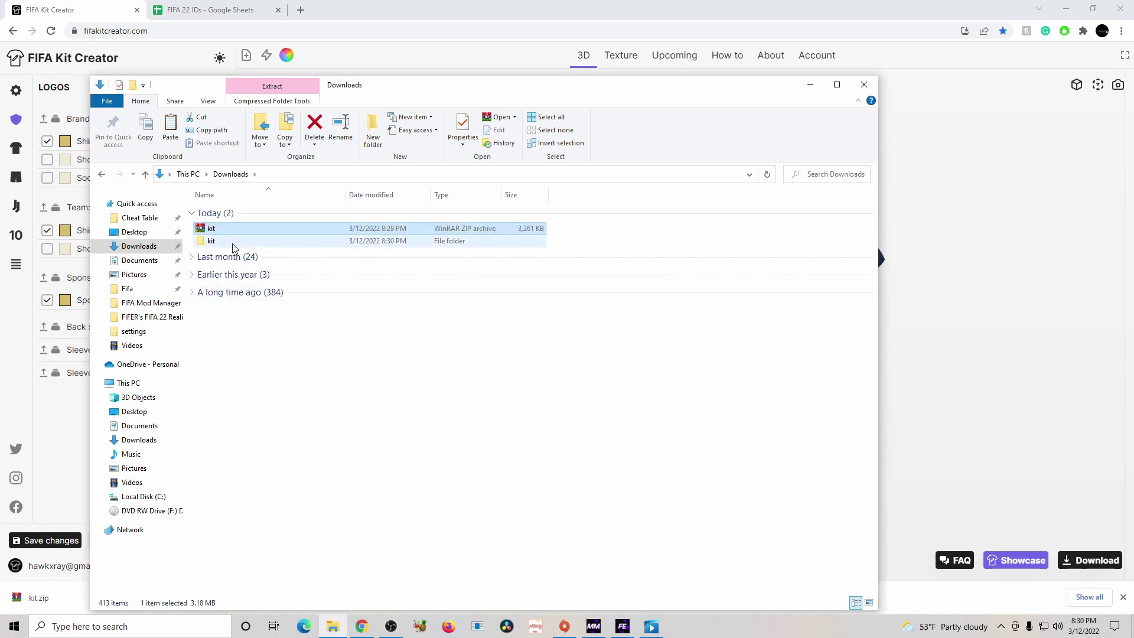
double_click(233, 242)
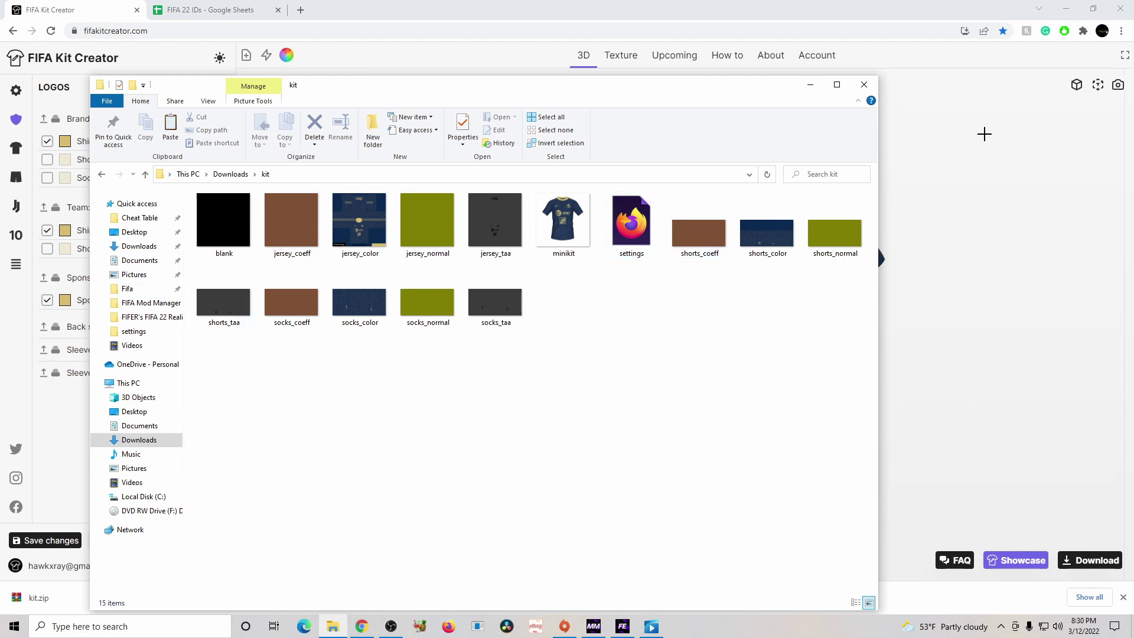
click(810, 86)
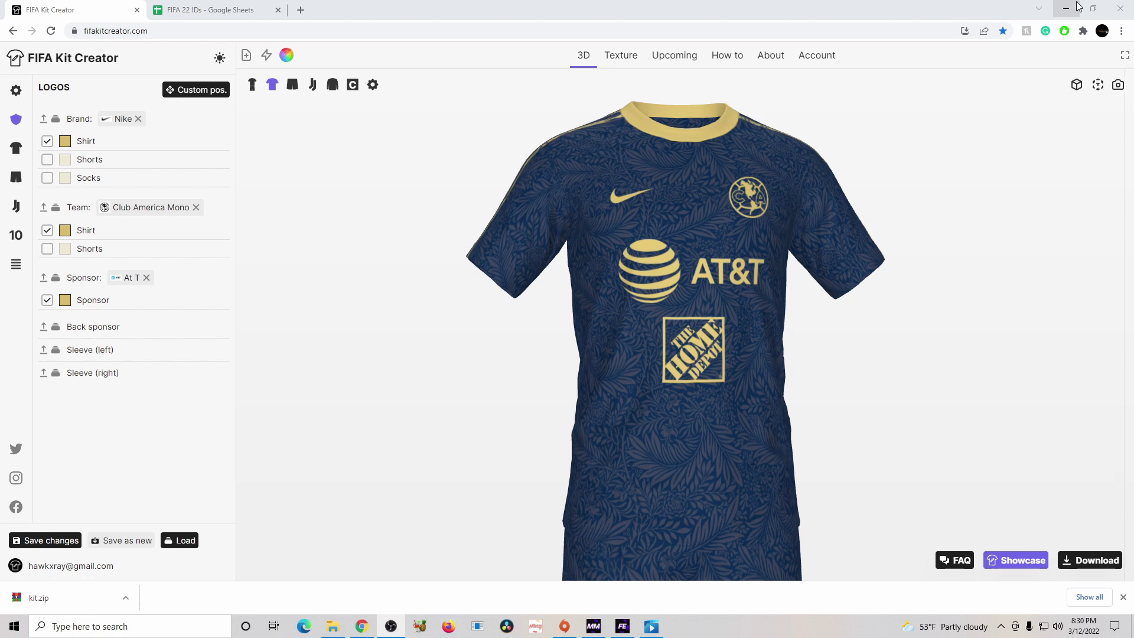
Search the Teams sheet for 'america' and copy América's Team ID 1879 from cell A336.
click(184, 10)
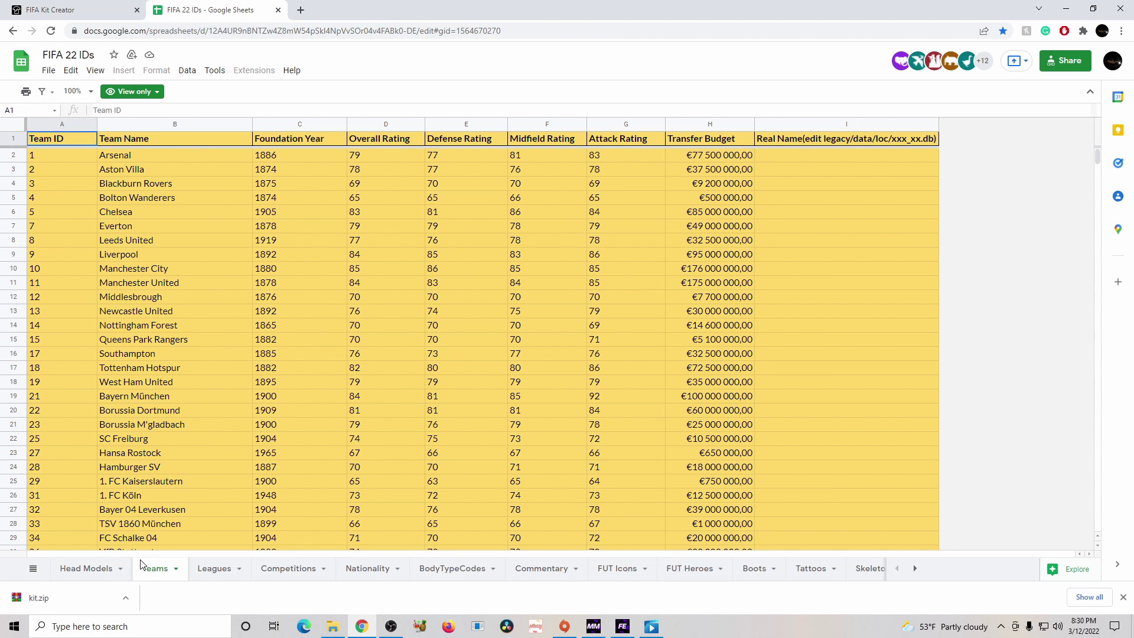
key(ctrl+f)
text(america)
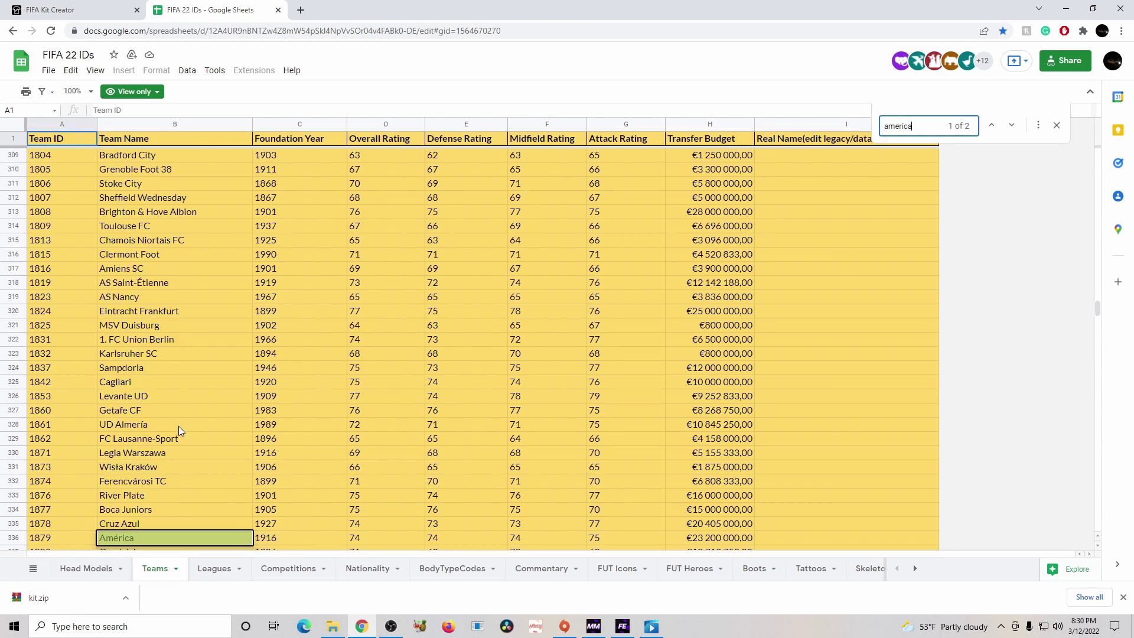
scroll(168, 452, down, 1)
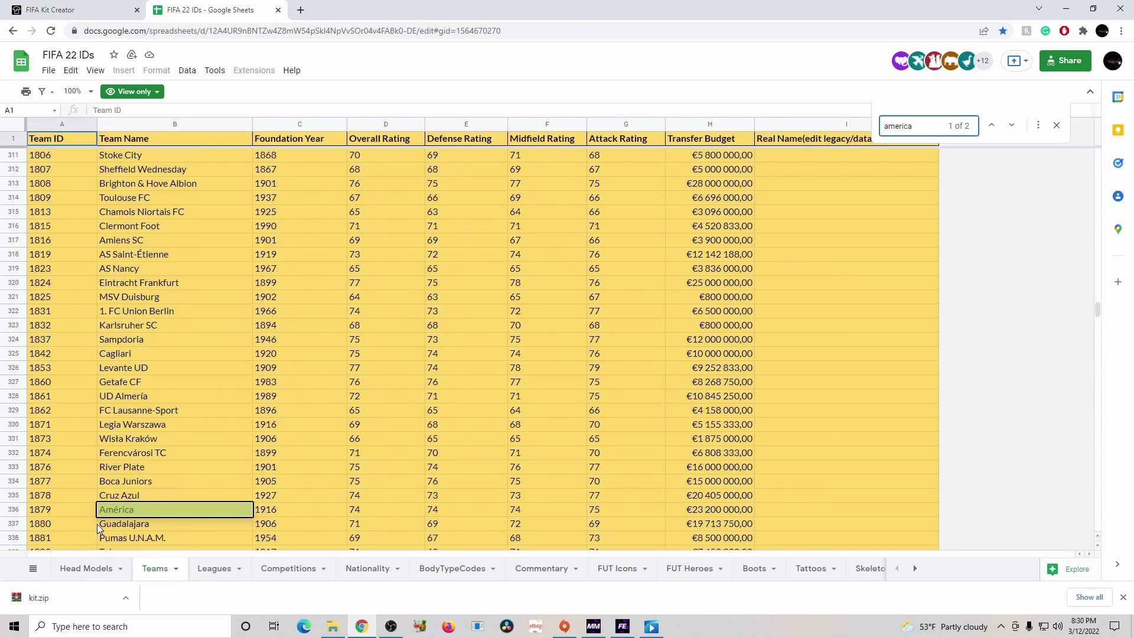
click(45, 511)
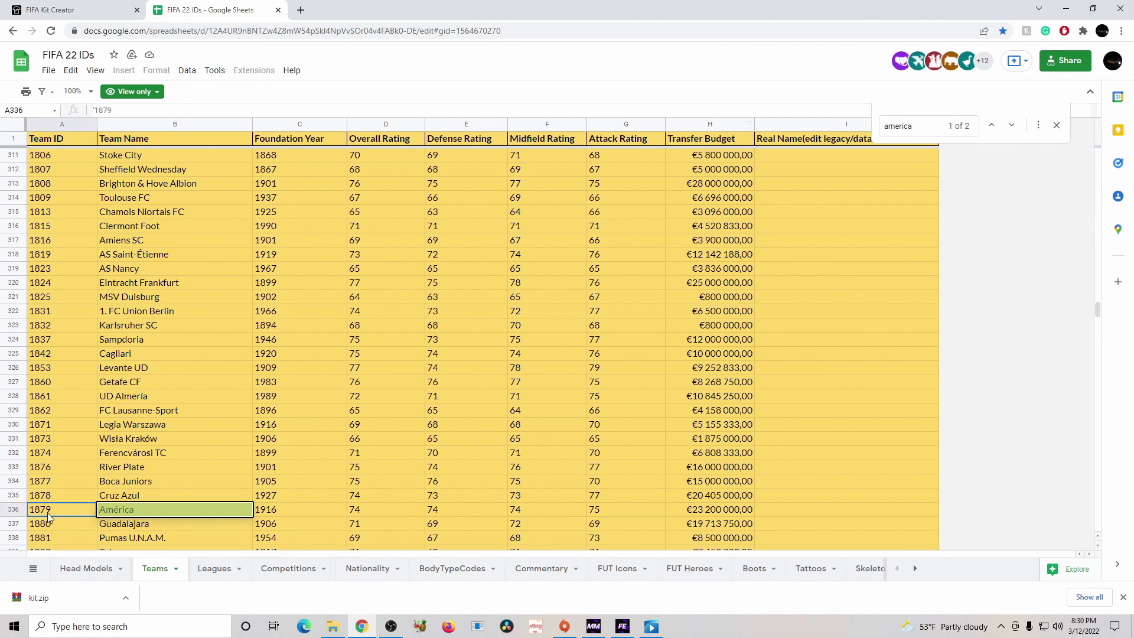
right_click(48, 516)
click(66, 523)
click(1056, 9)
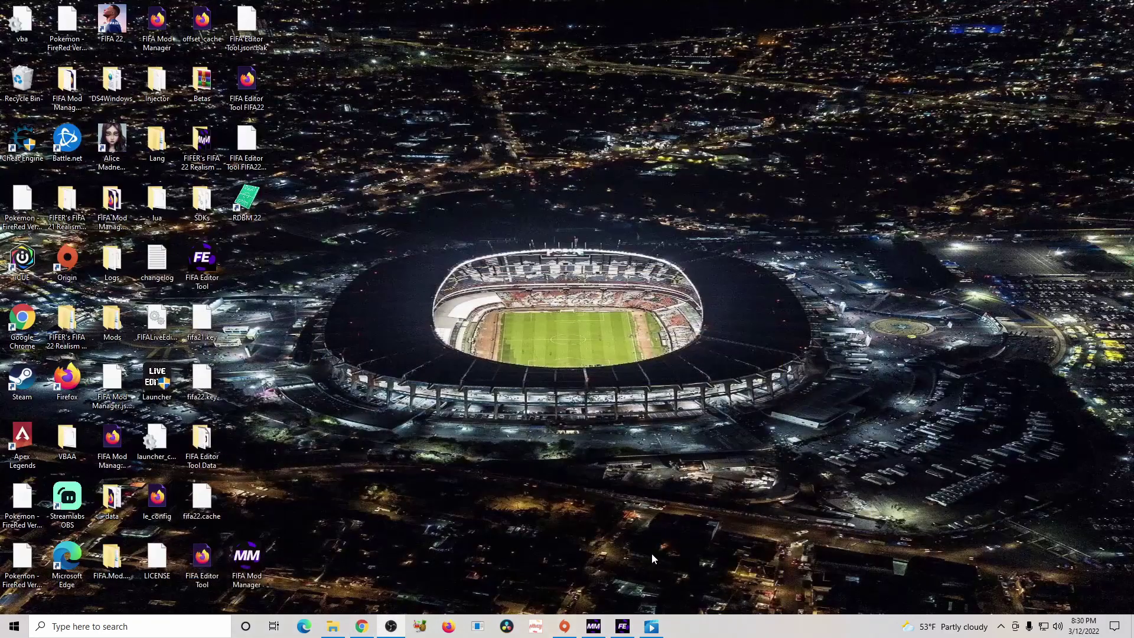
Start a new project in the maximized editor and filter both asset browsers by the pasted ID 1879.
click(608, 614)
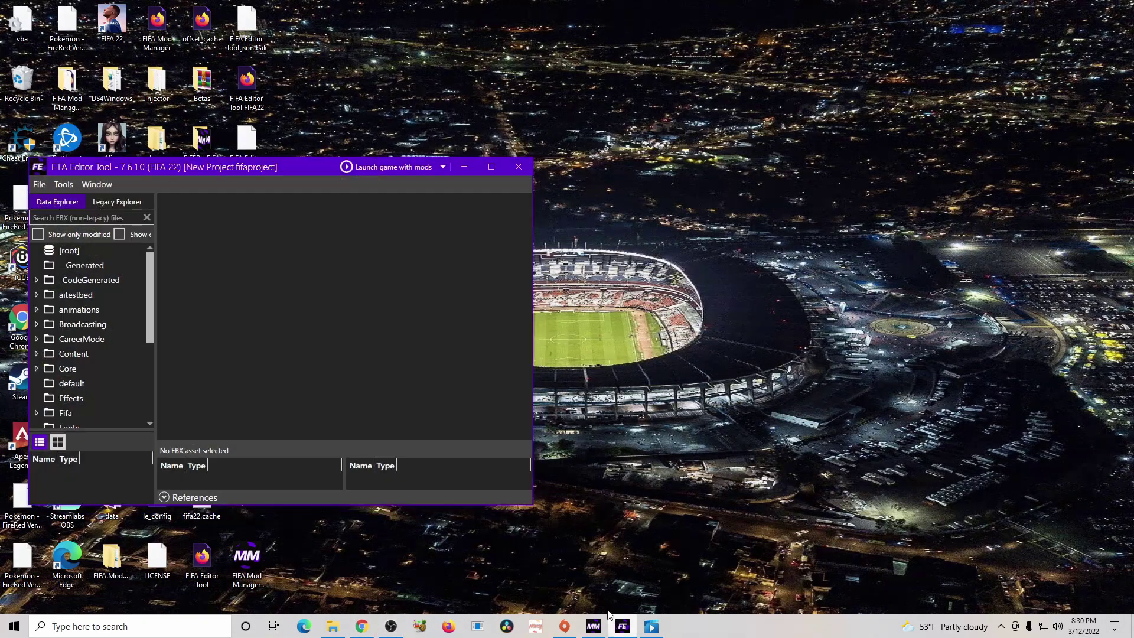
drag(246, 171, 418, 3)
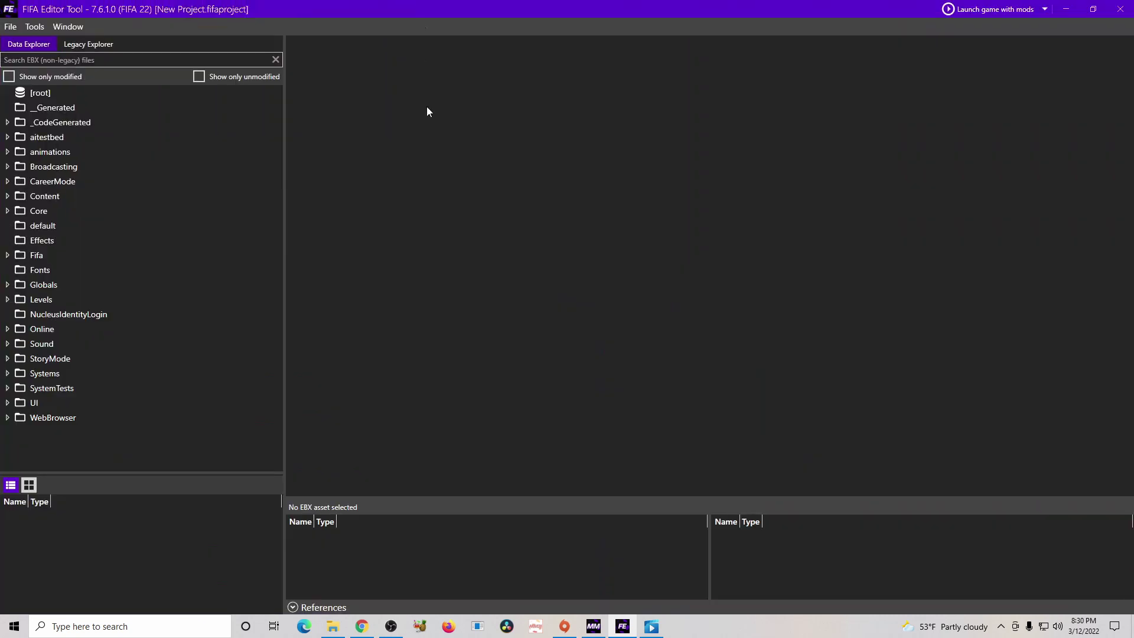
click(9, 27)
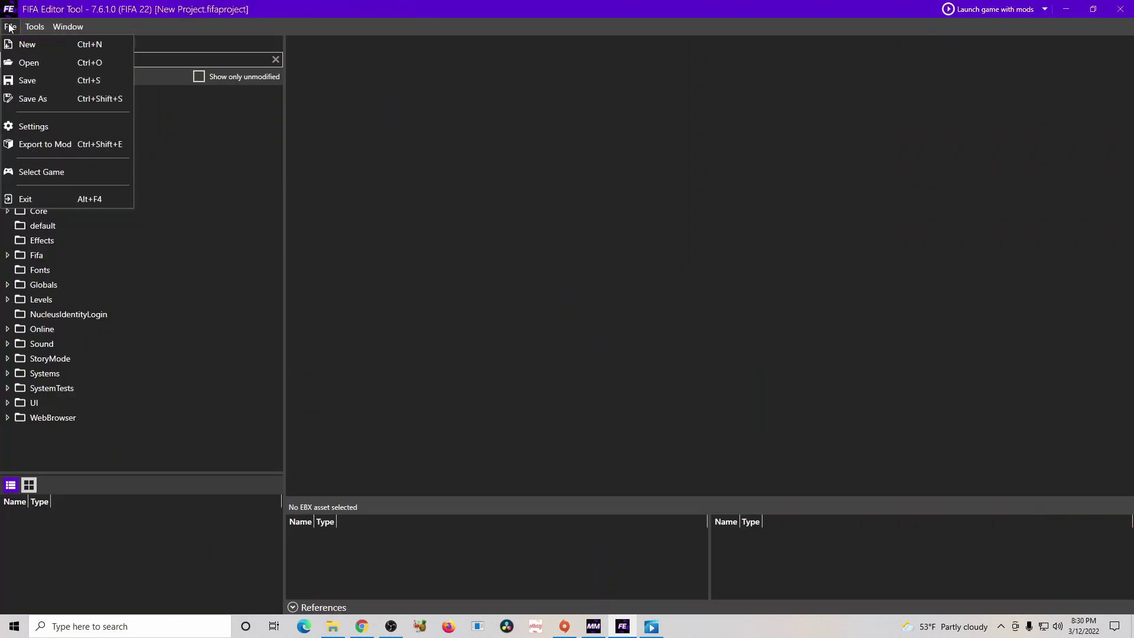
click(68, 44)
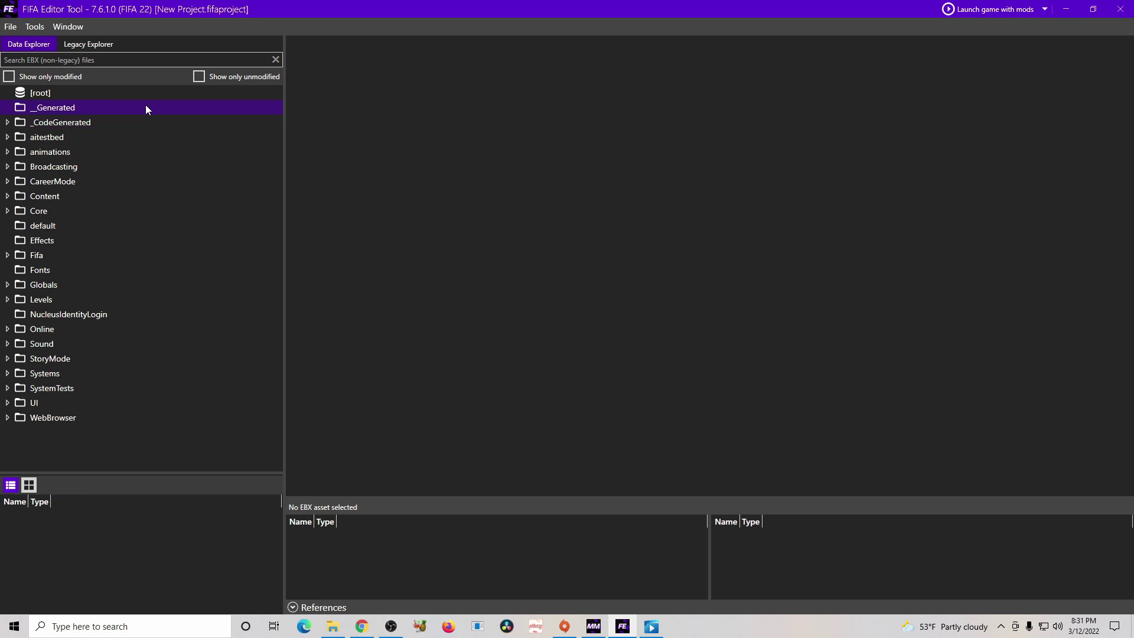
right_click(104, 63)
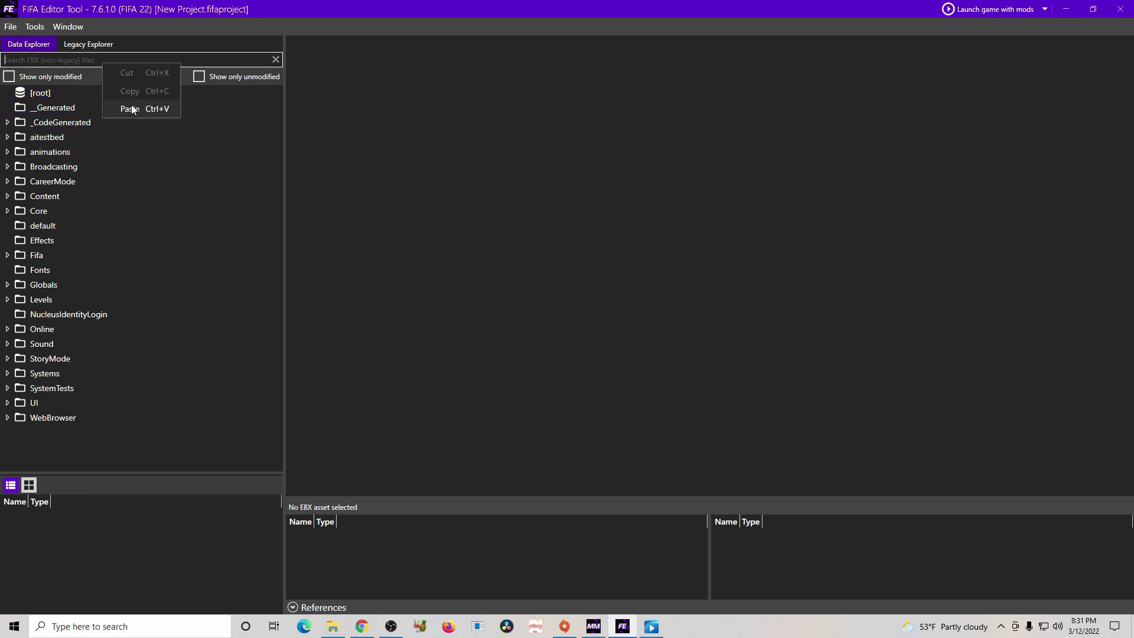
click(134, 108)
click(81, 46)
right_click(70, 60)
click(118, 107)
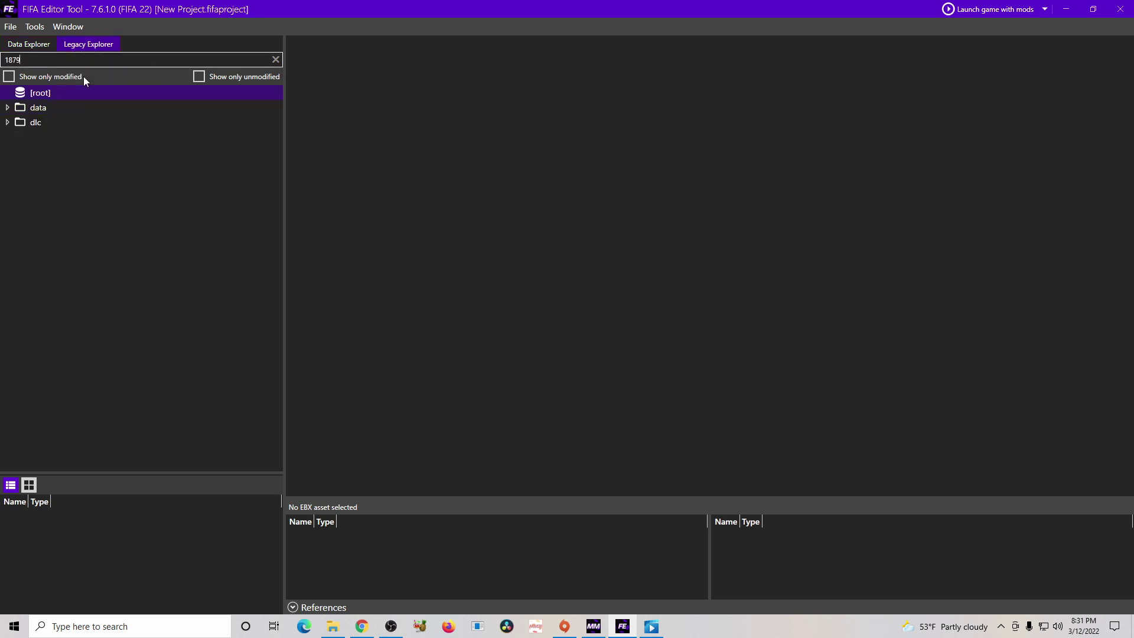
click(31, 45)
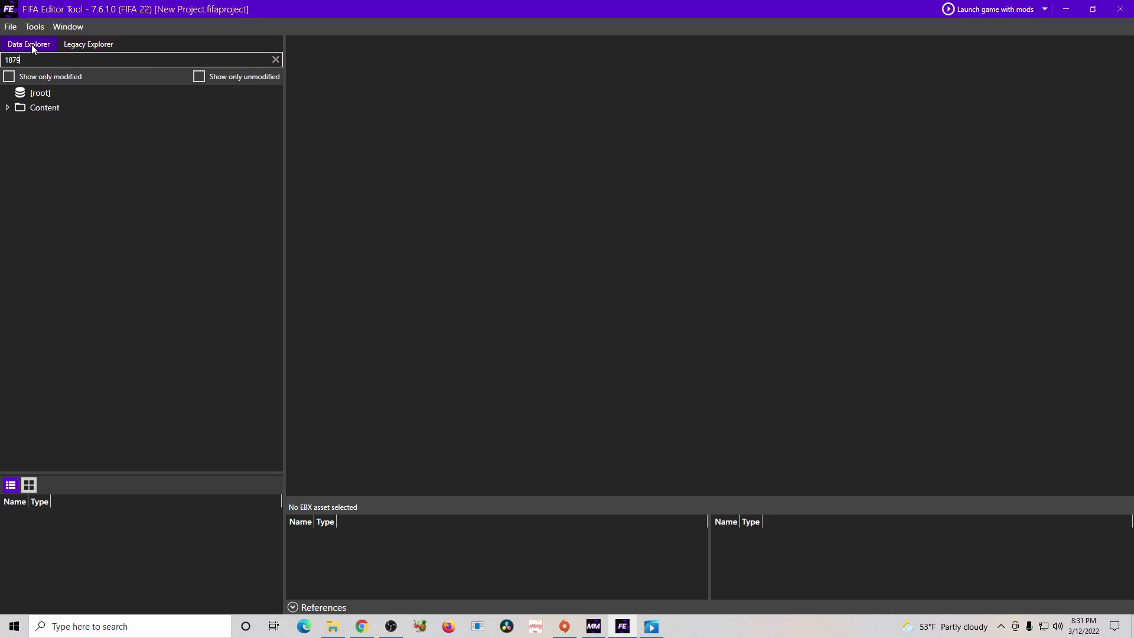
Expand Content > Character > Kit > kit_1500 > america_1879 and list the away_1_0 textures.
click(8, 108)
click(15, 123)
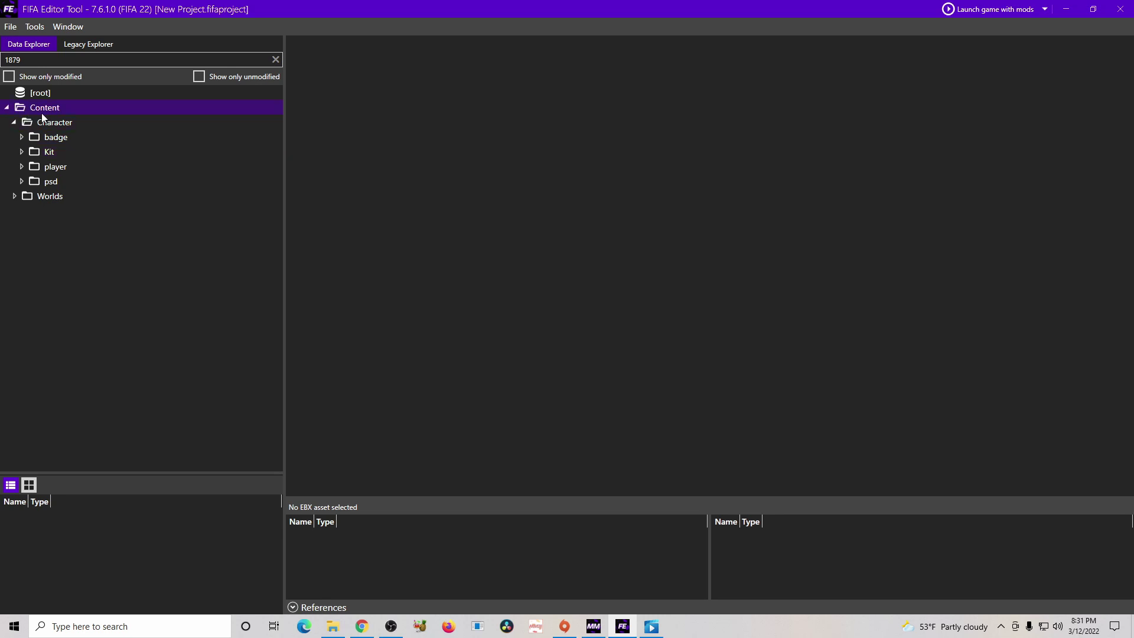
double_click(49, 151)
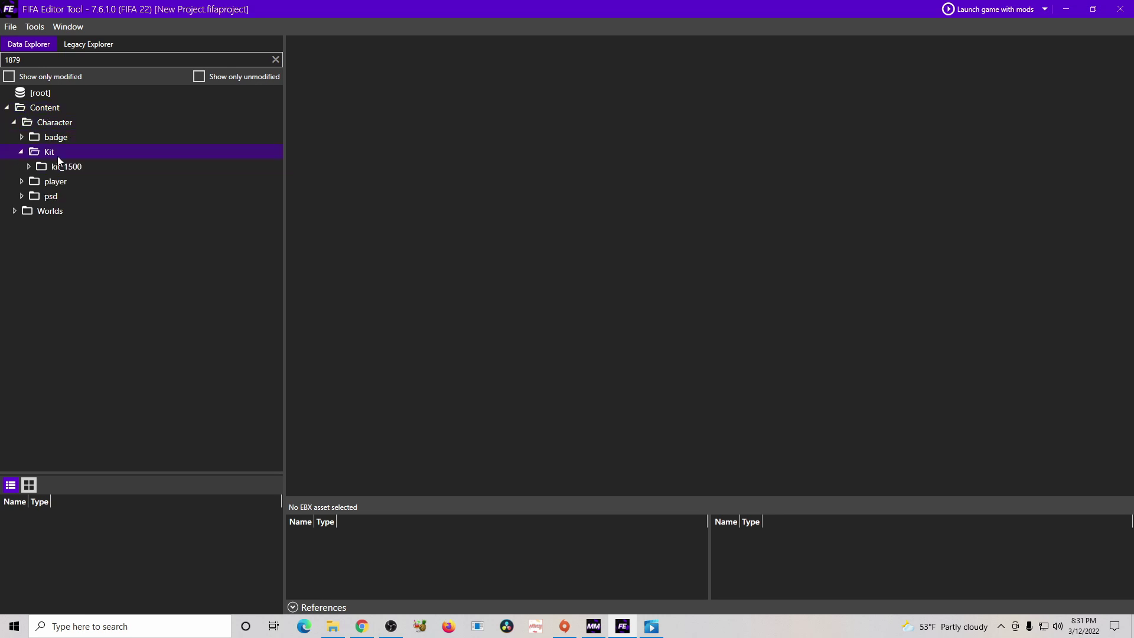
click(30, 168)
click(36, 182)
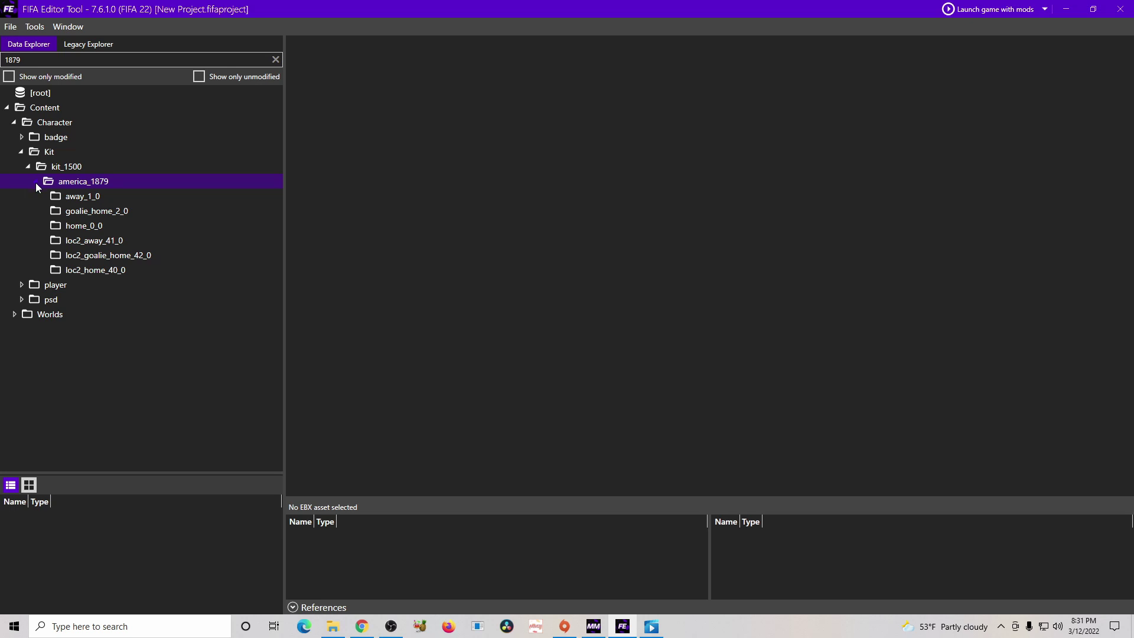
click(63, 198)
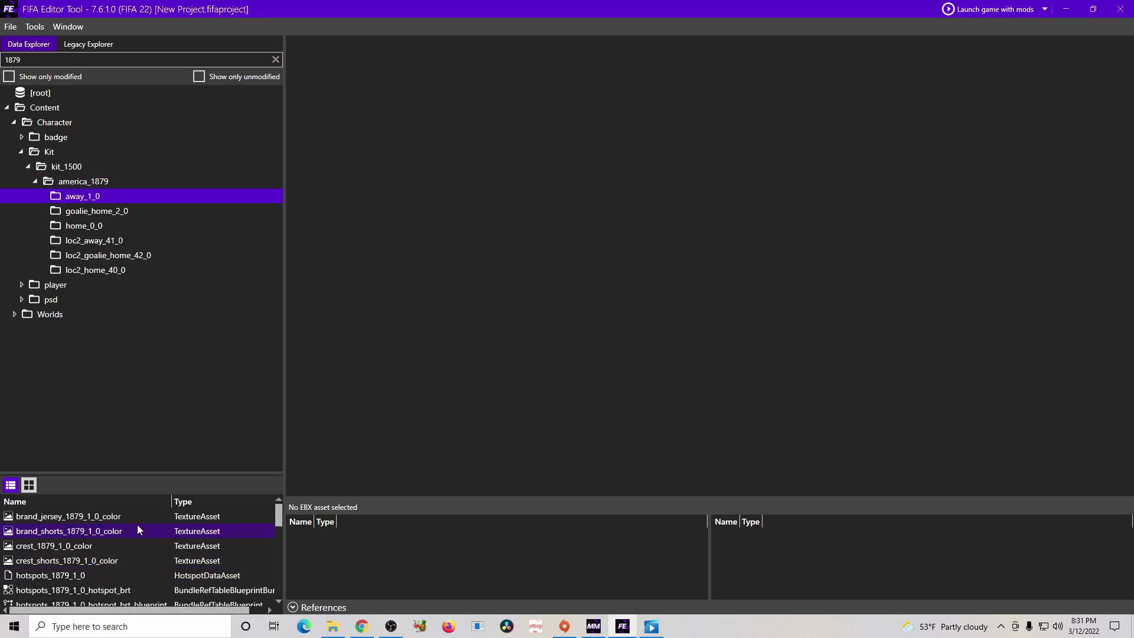
scroll(137, 525, down, 1)
Preview the away_1_0 and home_0_0 jersey color textures to compare them.
double_click(110, 586)
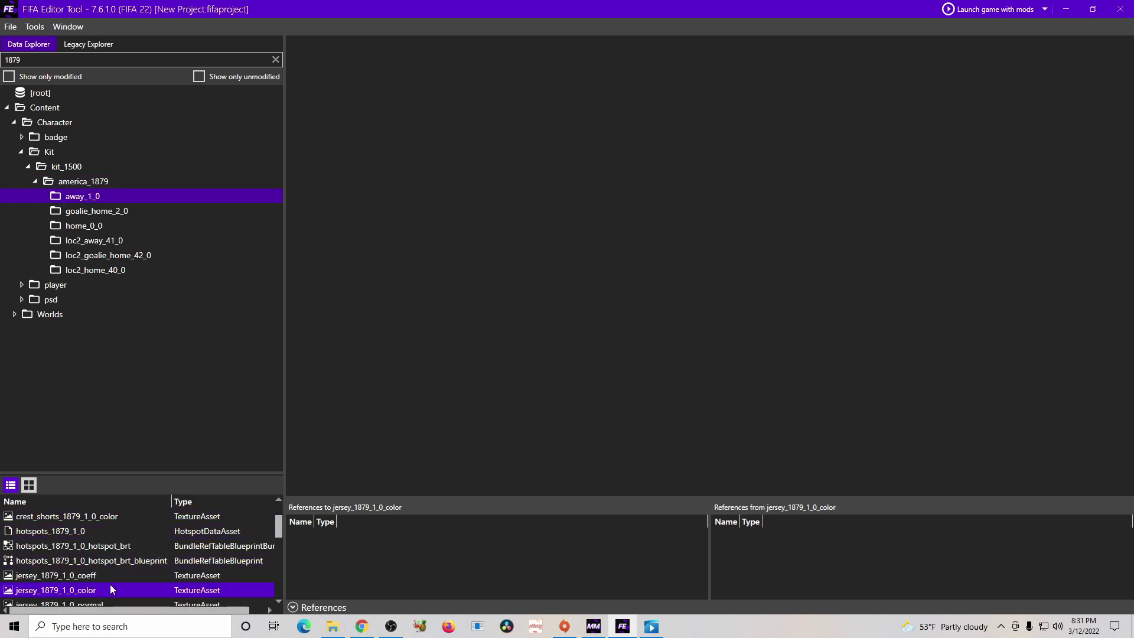
scroll(123, 565, up, 1)
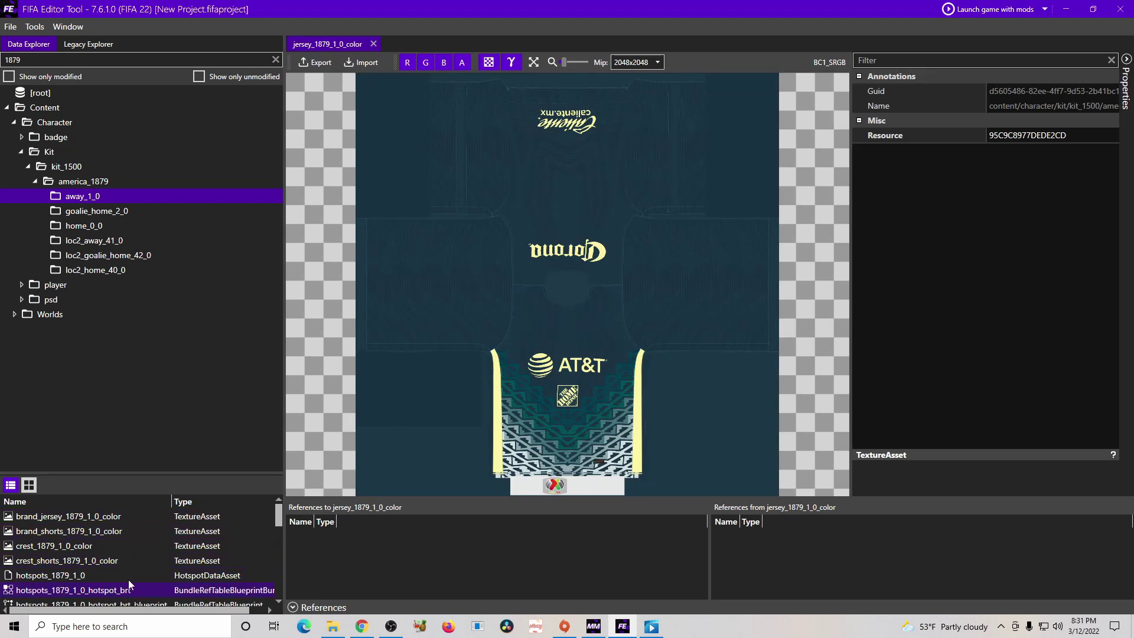
scroll(128, 585, down, 1)
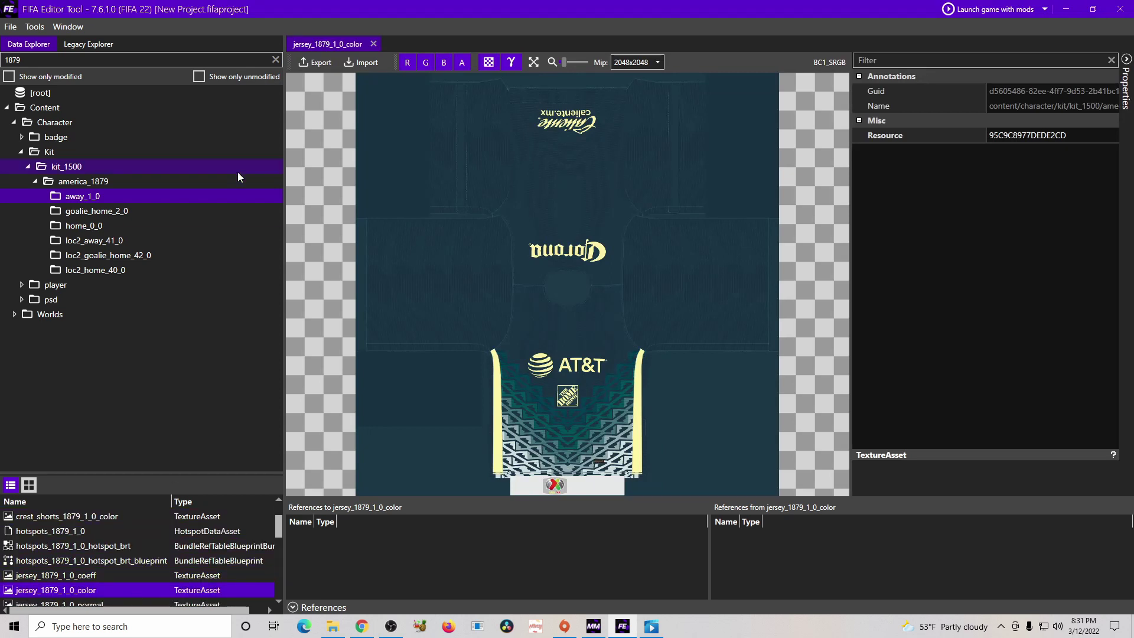
click(140, 227)
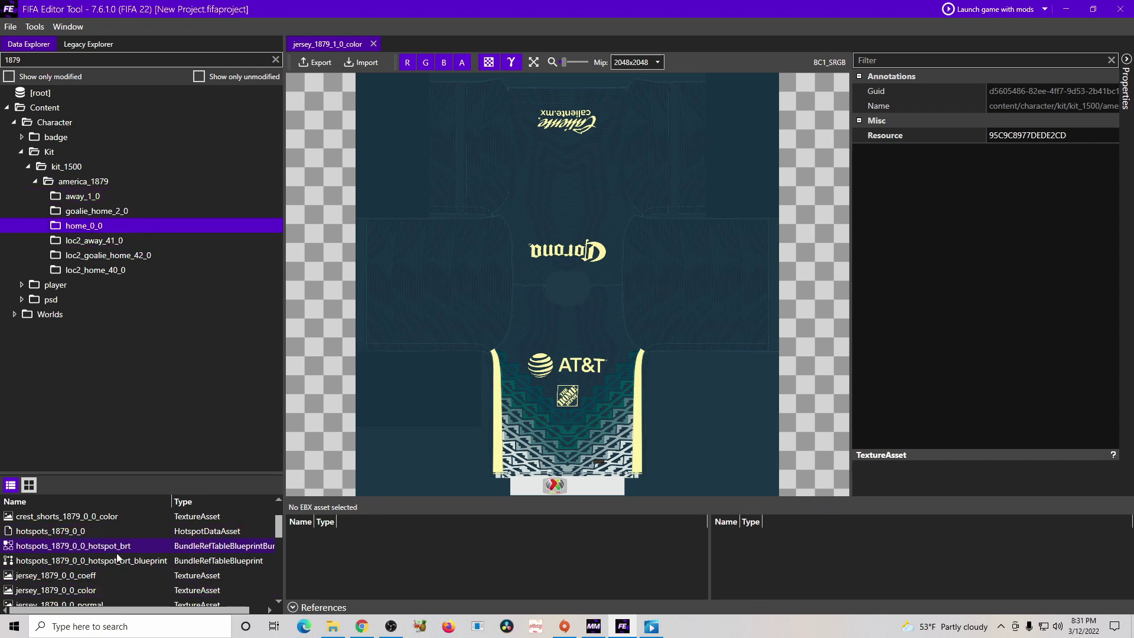
scroll(147, 566, down, 1)
double_click(160, 546)
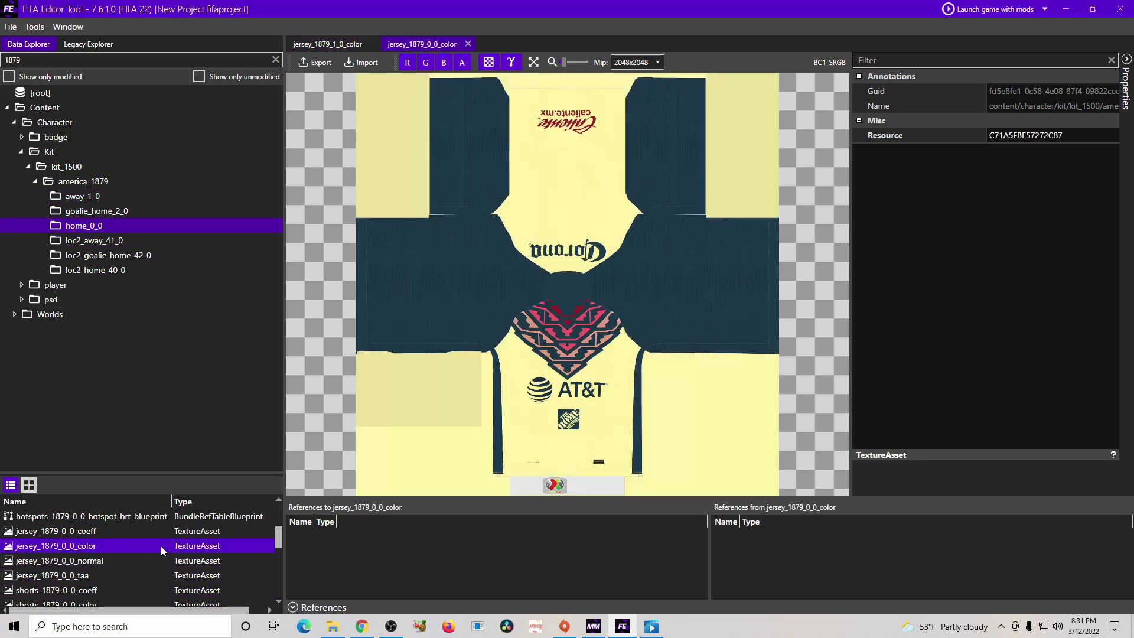
scroll(171, 547, up, 2)
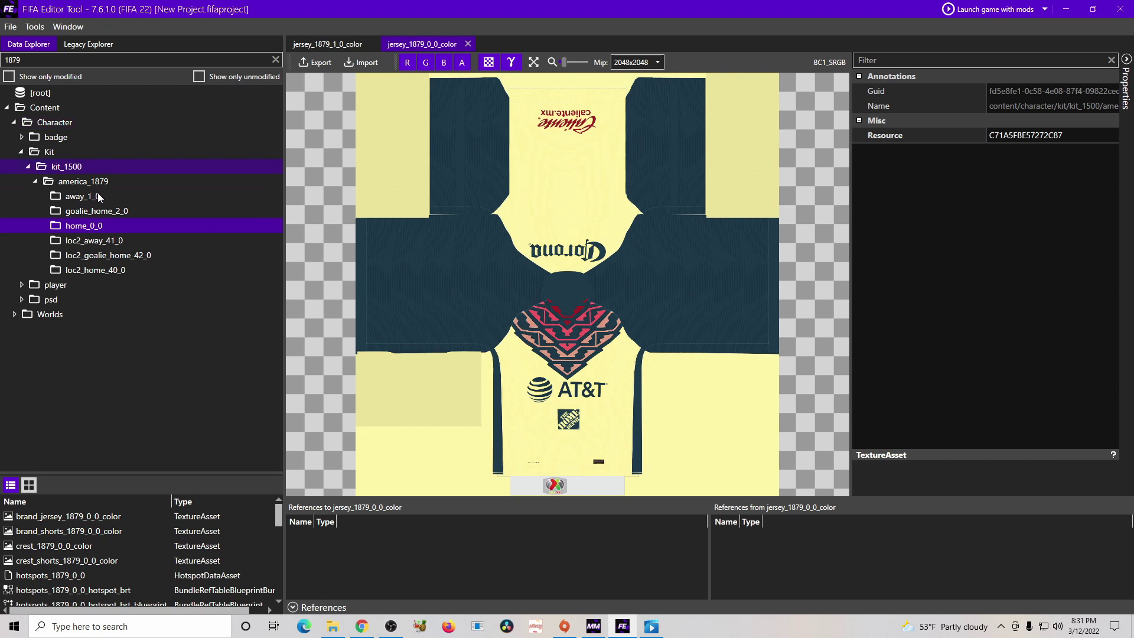
click(111, 199)
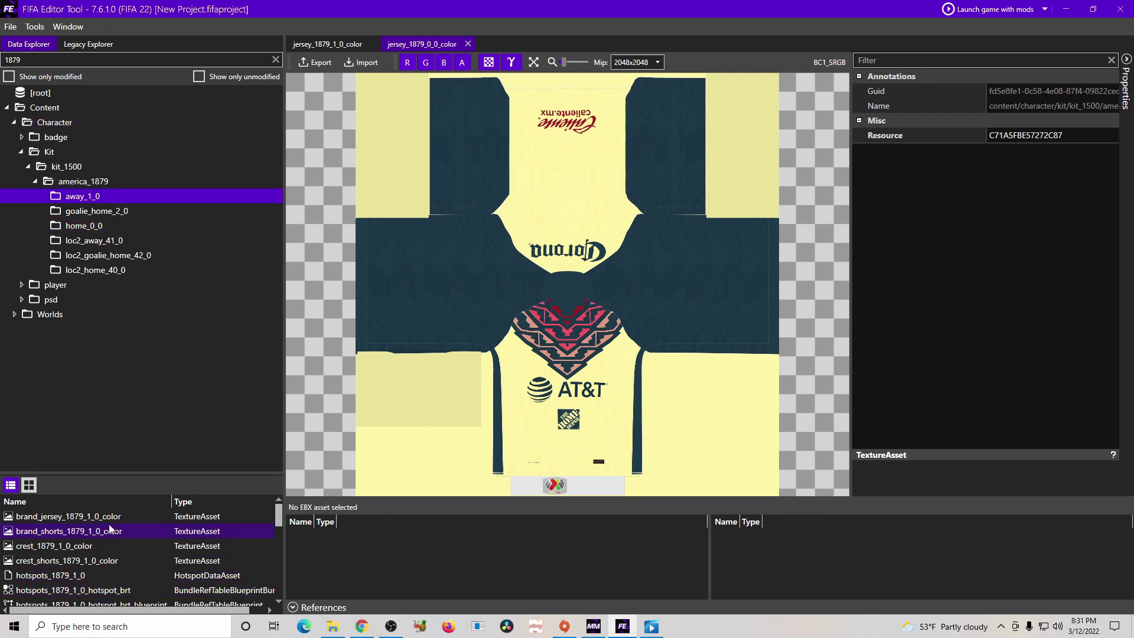
scroll(109, 532, down, 1)
double_click(105, 587)
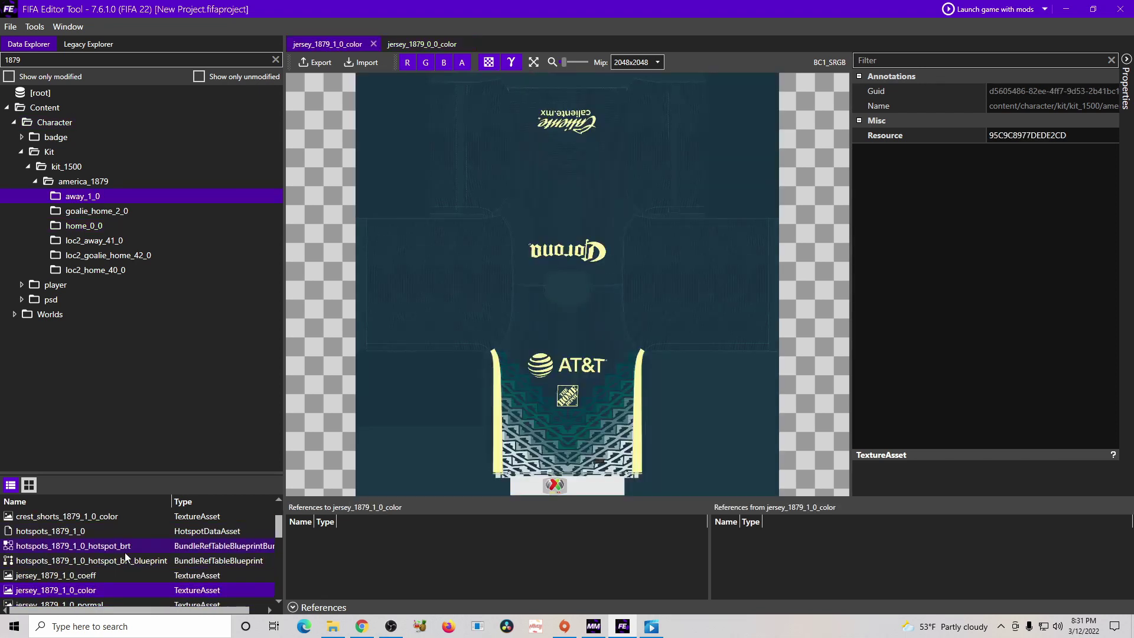
scroll(125, 554, up, 1)
Replace brand_jersey_1879_1_0_color with the blank image from Downloads\kit, then view brand_shorts_1879_1_0_color.
click(137, 522)
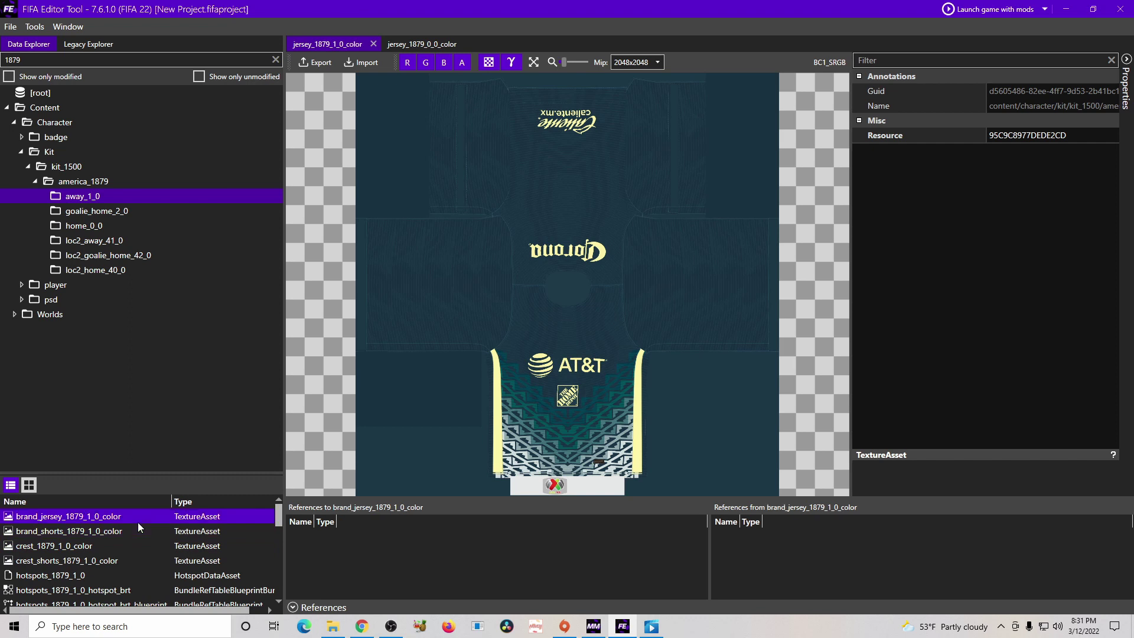
right_click(139, 518)
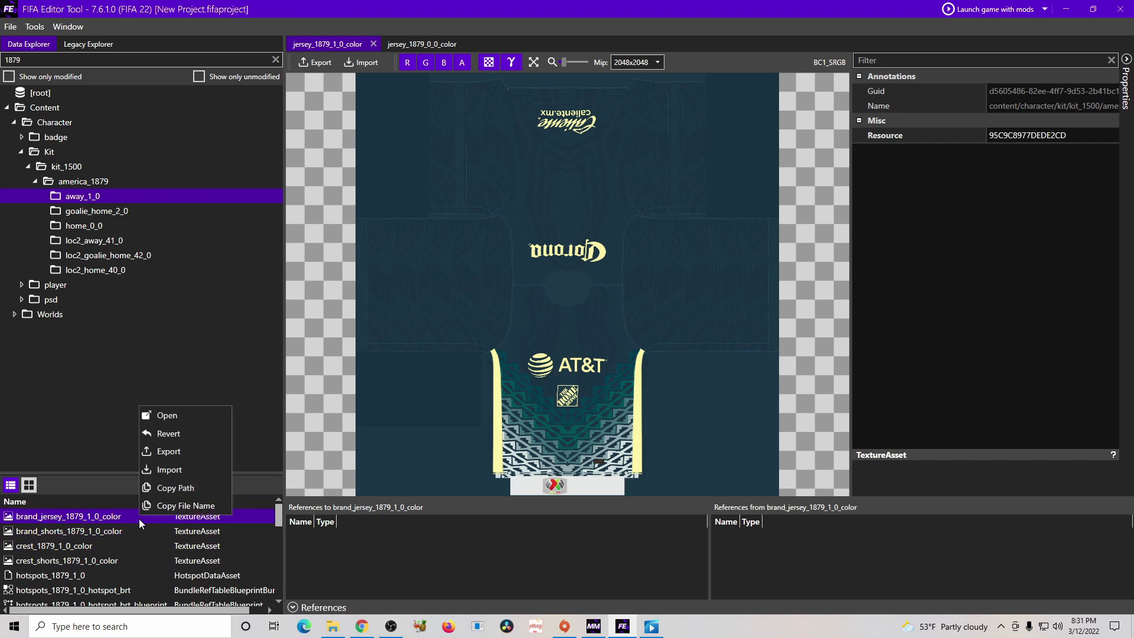
click(76, 516)
right_click(77, 517)
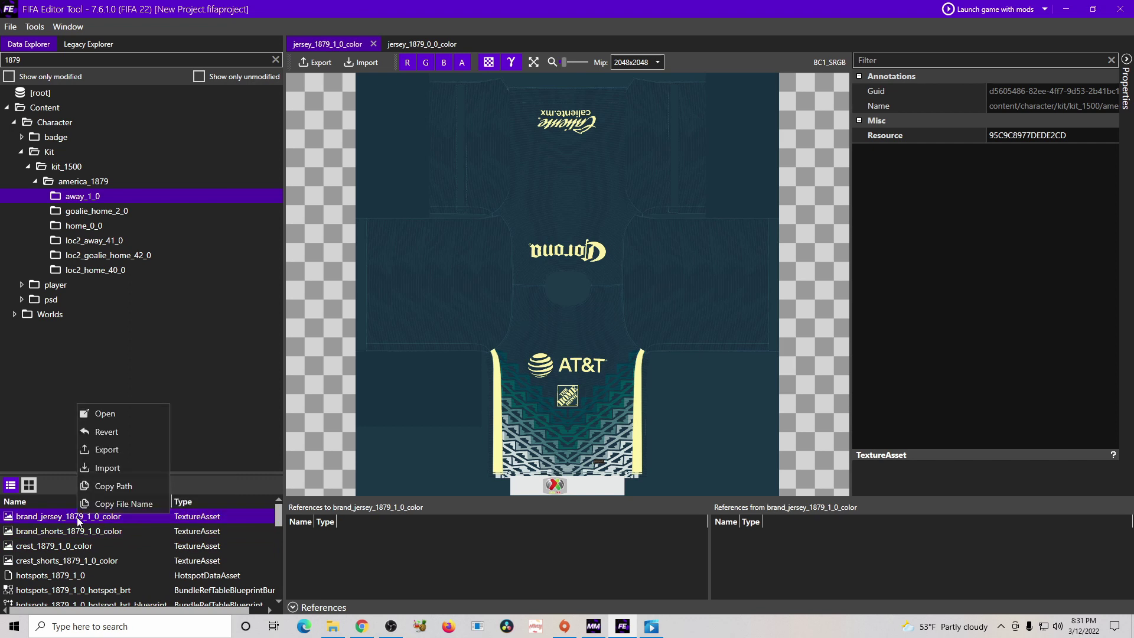
click(129, 466)
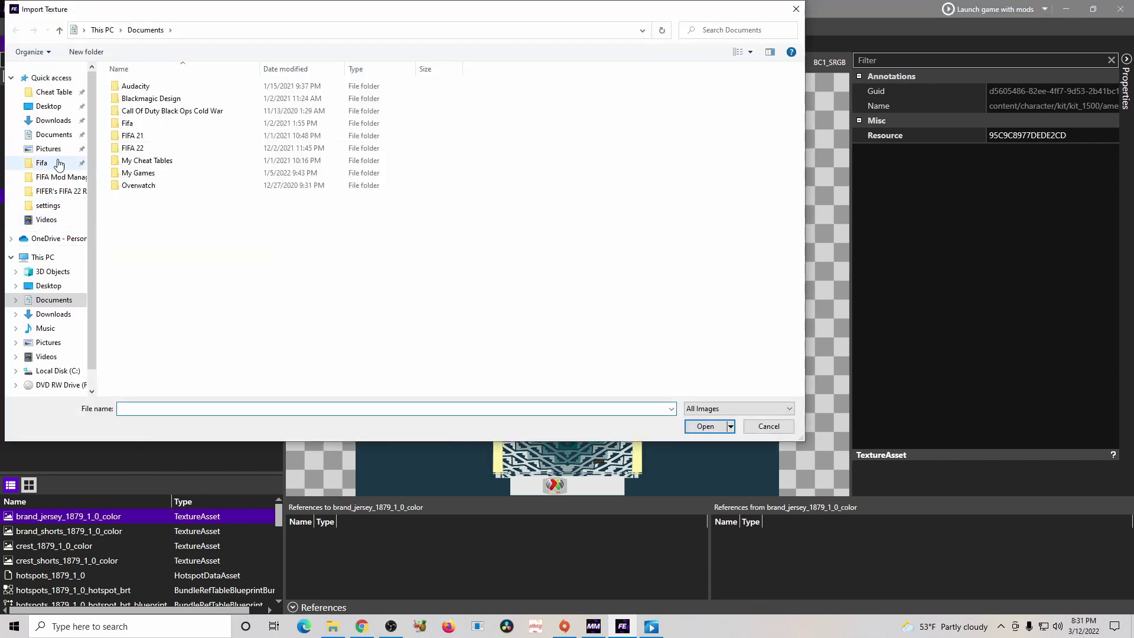
click(53, 120)
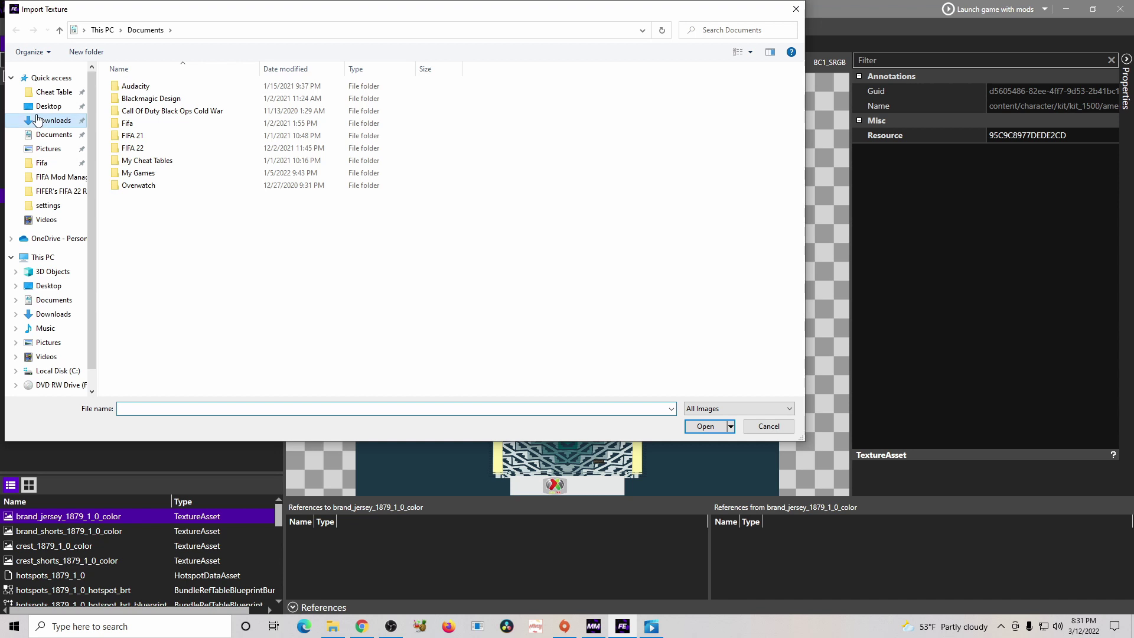
double_click(186, 108)
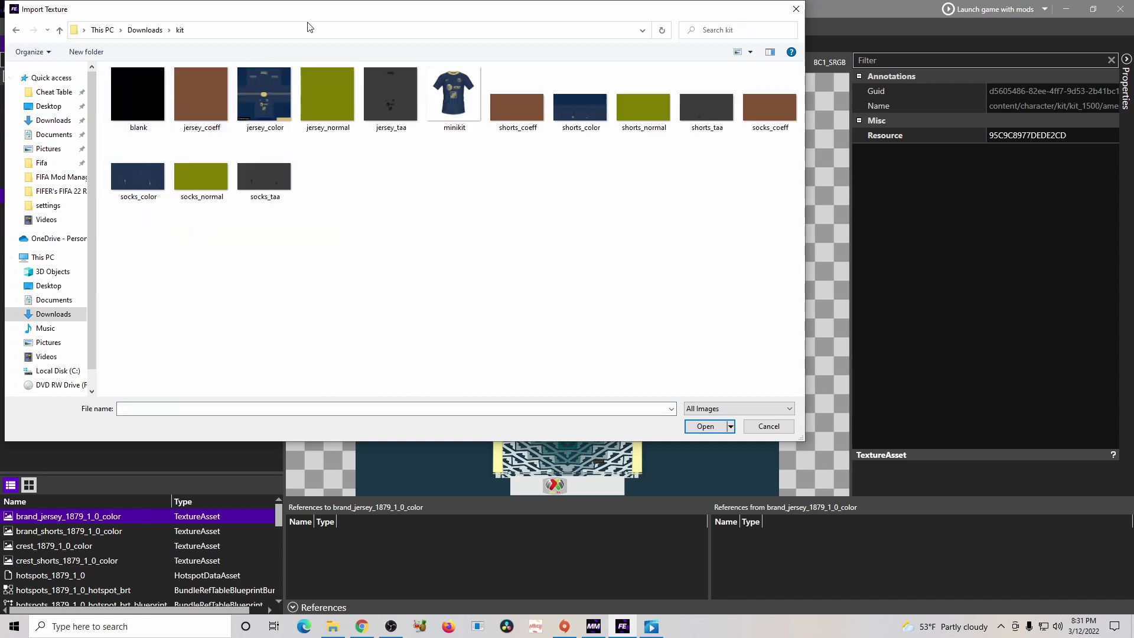
drag(313, 9, 418, 103)
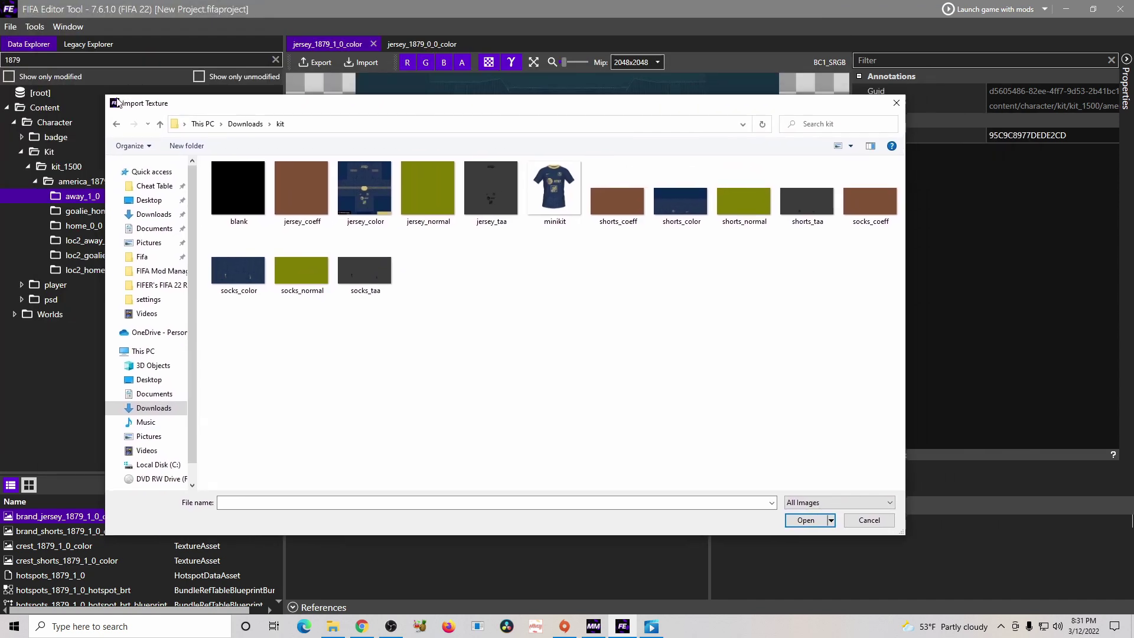
drag(102, 96, 299, 197)
drag(561, 208, 669, 148)
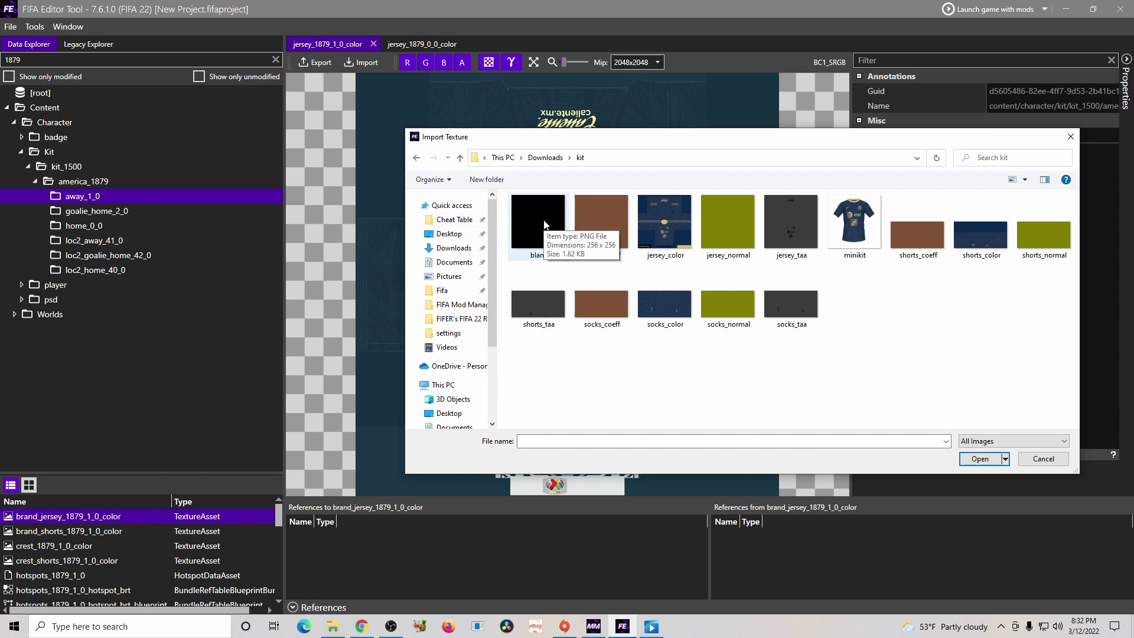
double_click(541, 234)
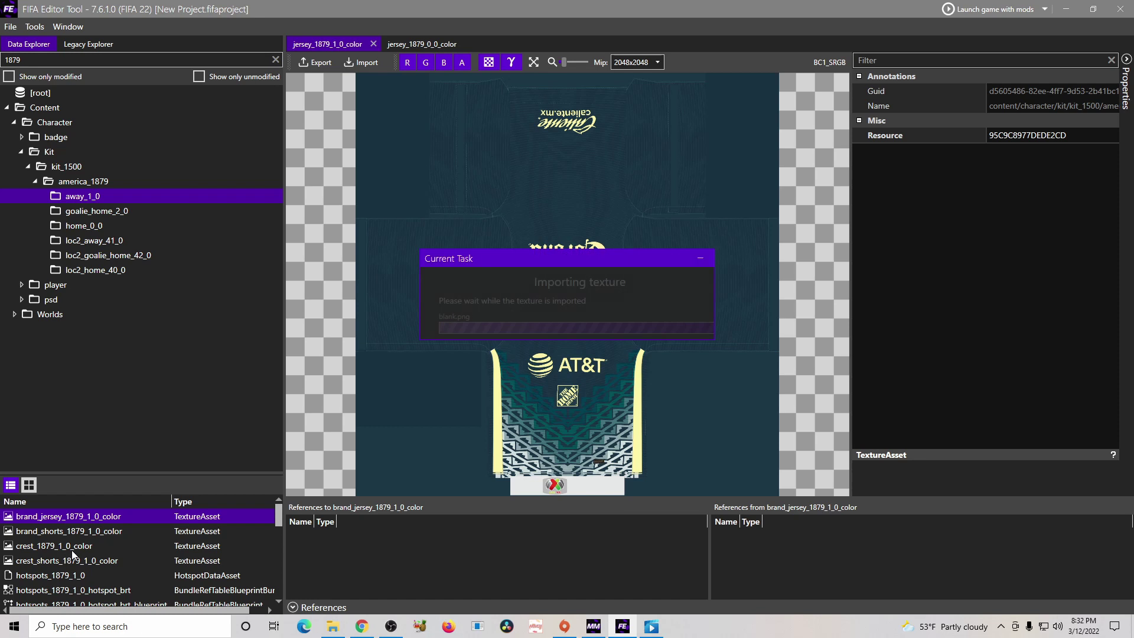
click(90, 536)
double_click(86, 532)
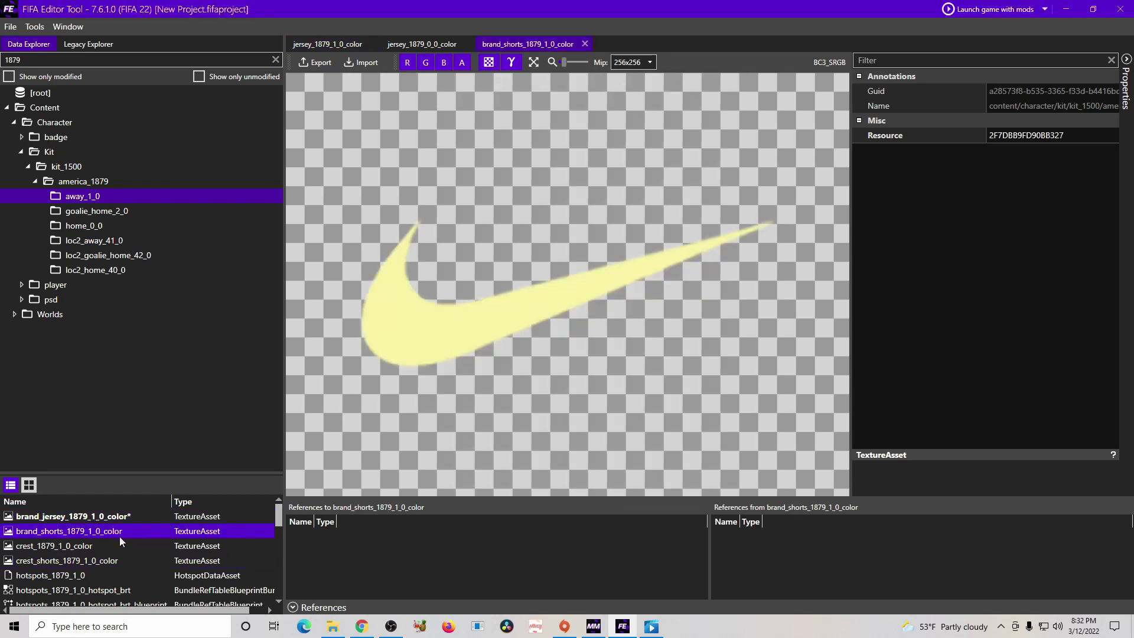
Check the replaced jersey brand, then replace brand_shorts_1879_1_0_color with the blank image.
double_click(156, 516)
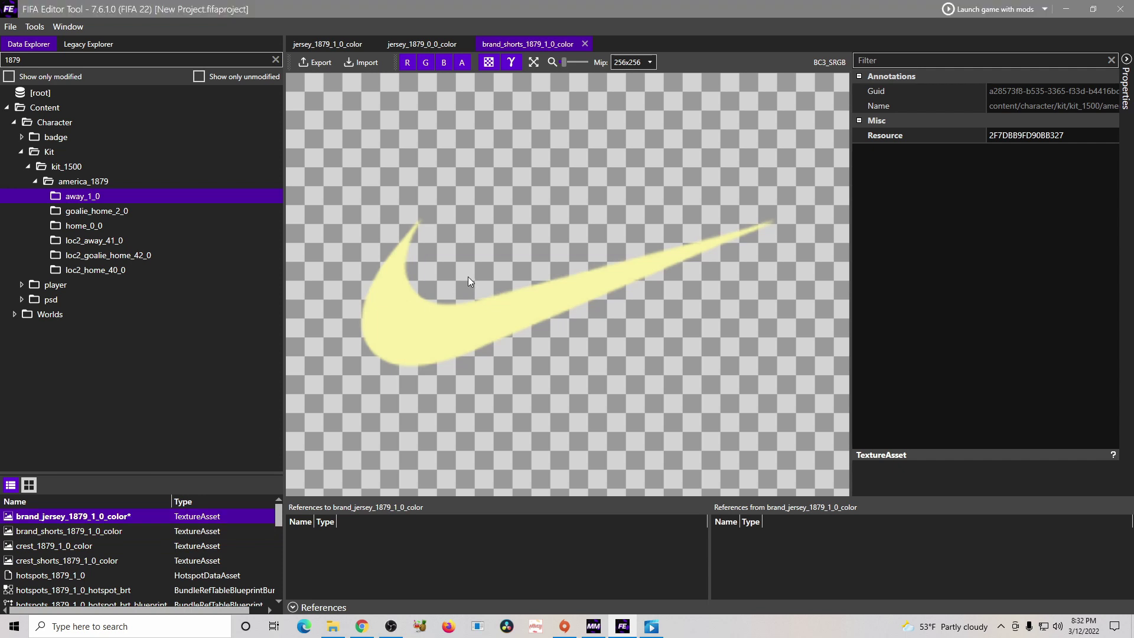
click(104, 532)
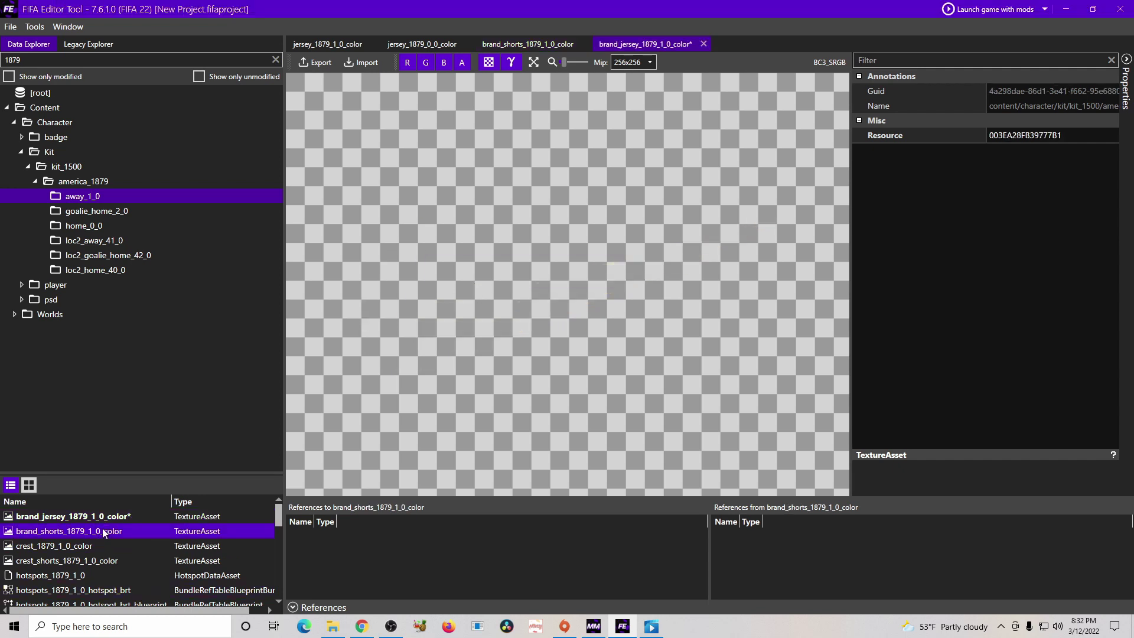
right_click(102, 530)
click(135, 483)
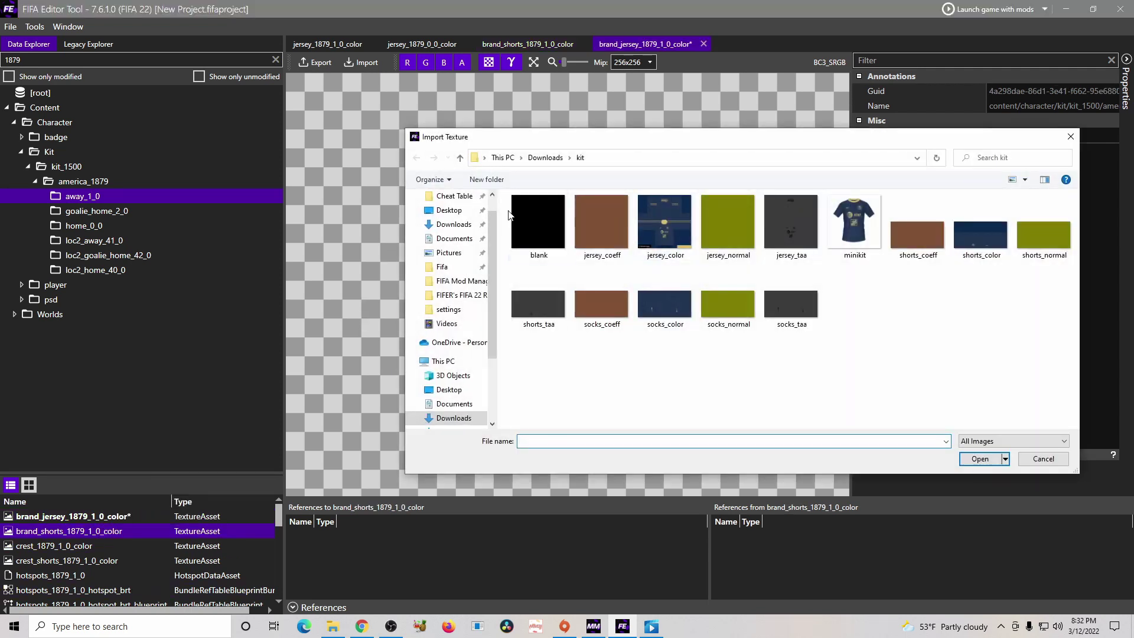
double_click(527, 210)
click(110, 540)
Import replacement images into crest_1879_1_0_color and crest_shorts_1879_1_0_color.
right_click(110, 541)
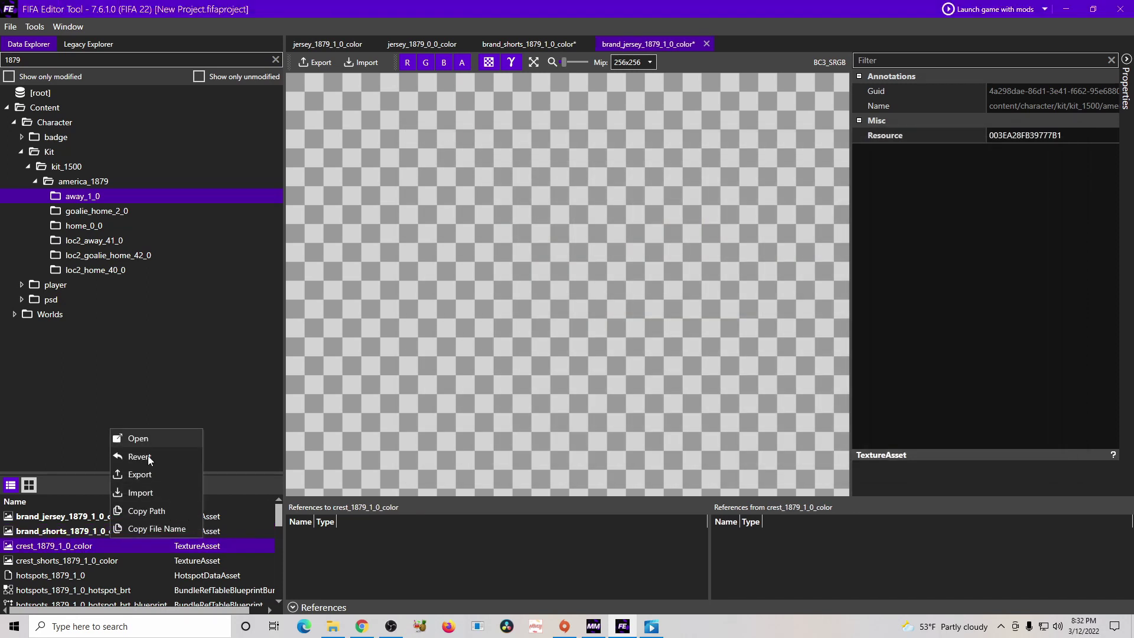
click(145, 491)
double_click(530, 244)
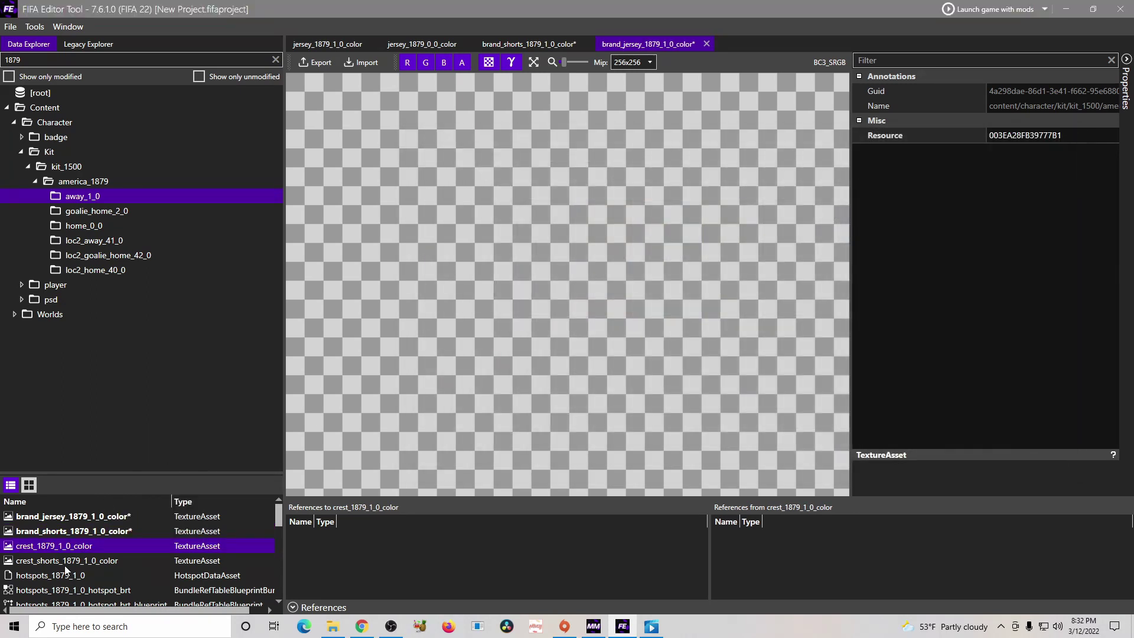
right_click(69, 565)
click(99, 516)
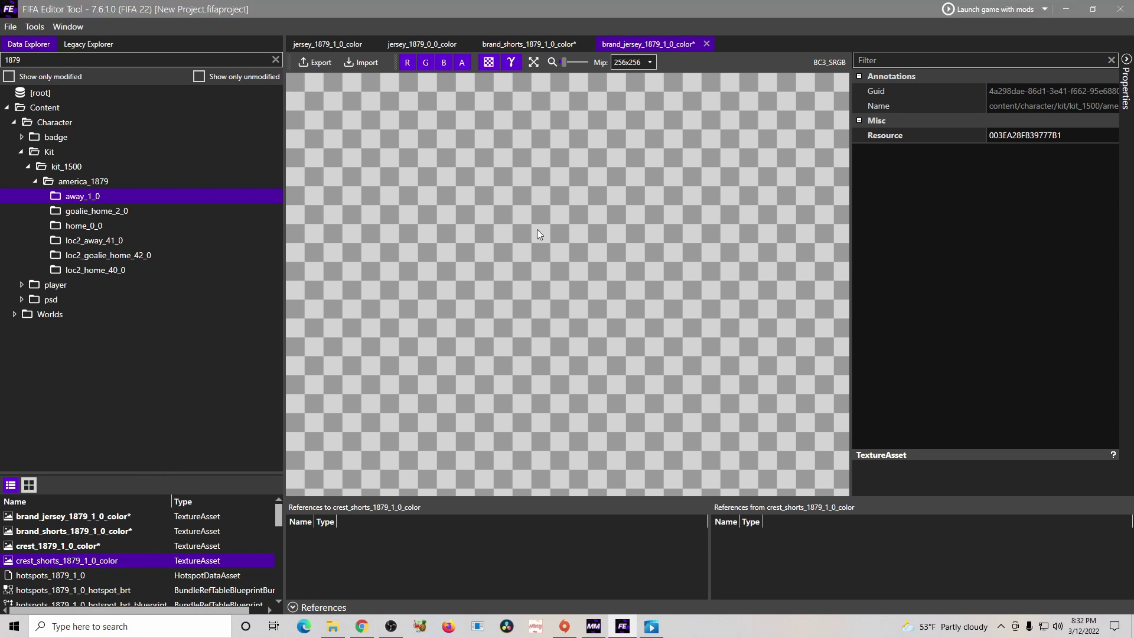
double_click(534, 254)
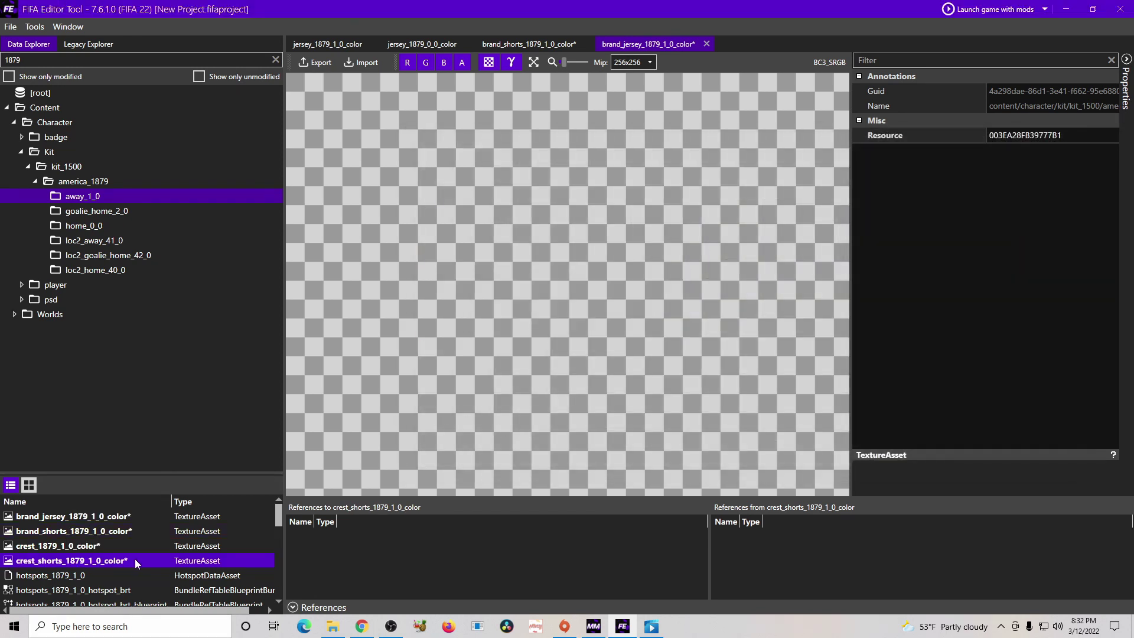
scroll(185, 548, down, 2)
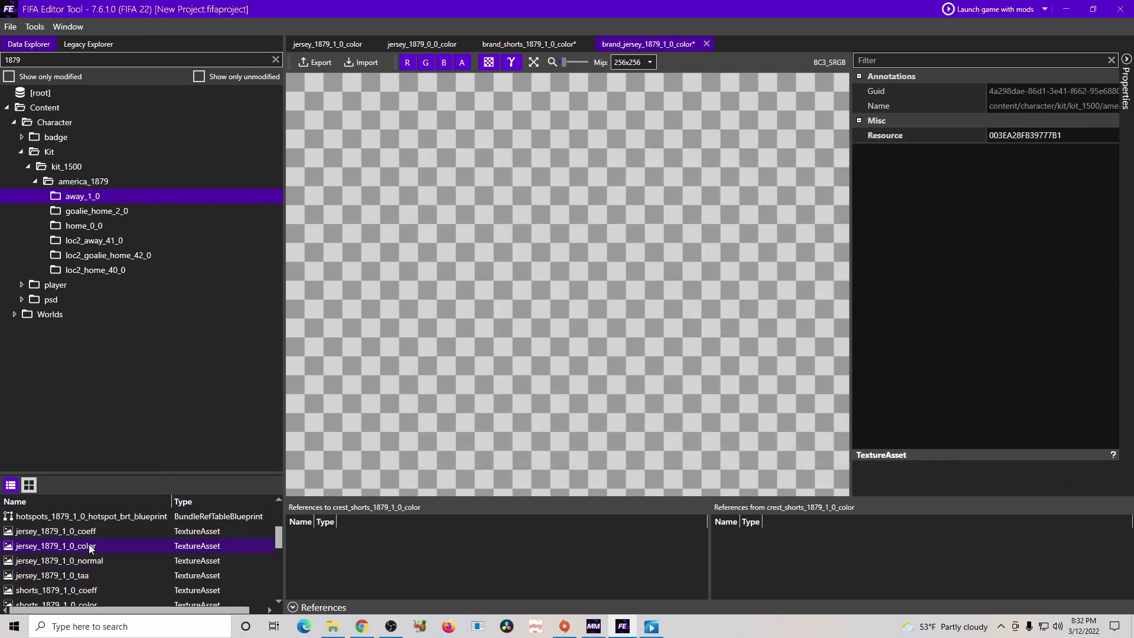
Import jersey_coeff and jersey_color into the away jersey textures and preview the new color.
click(121, 532)
right_click(122, 528)
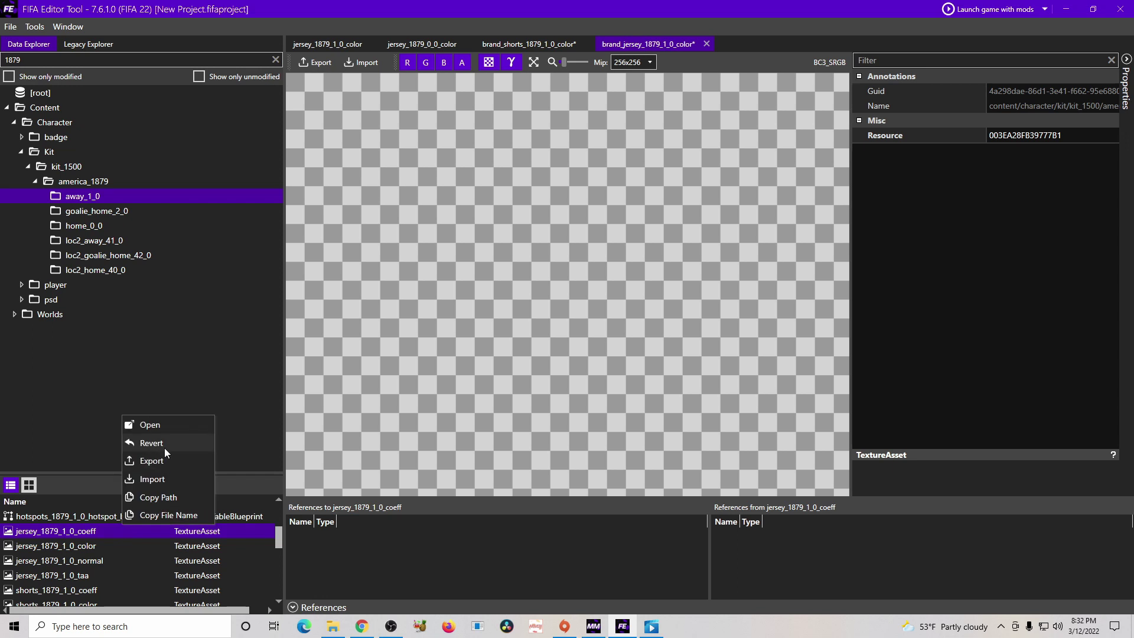
click(151, 479)
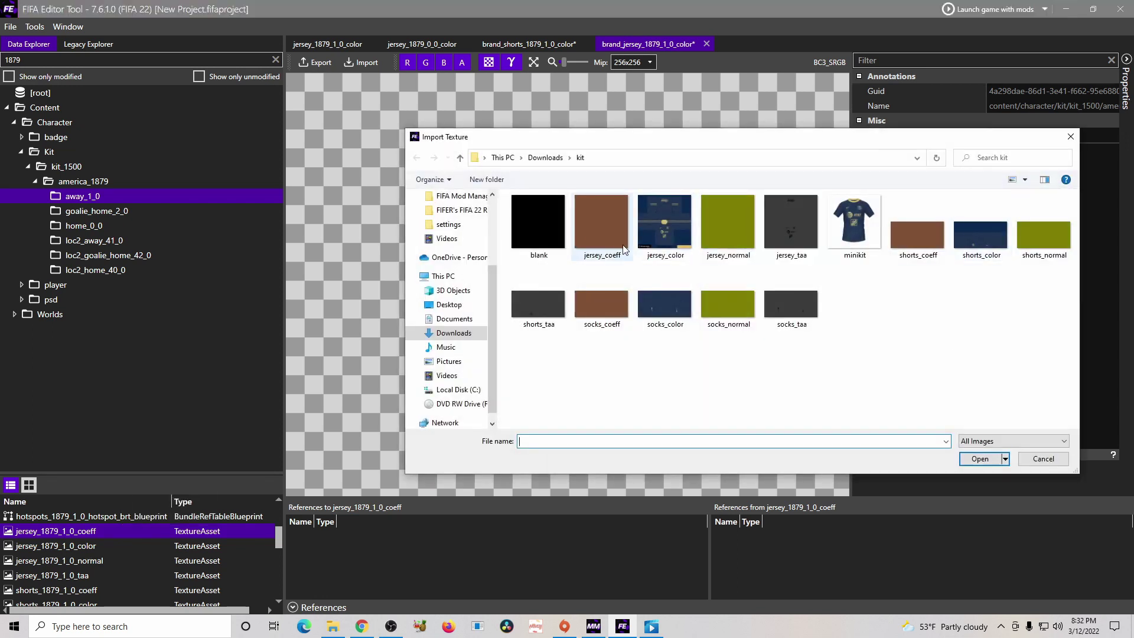
double_click(615, 239)
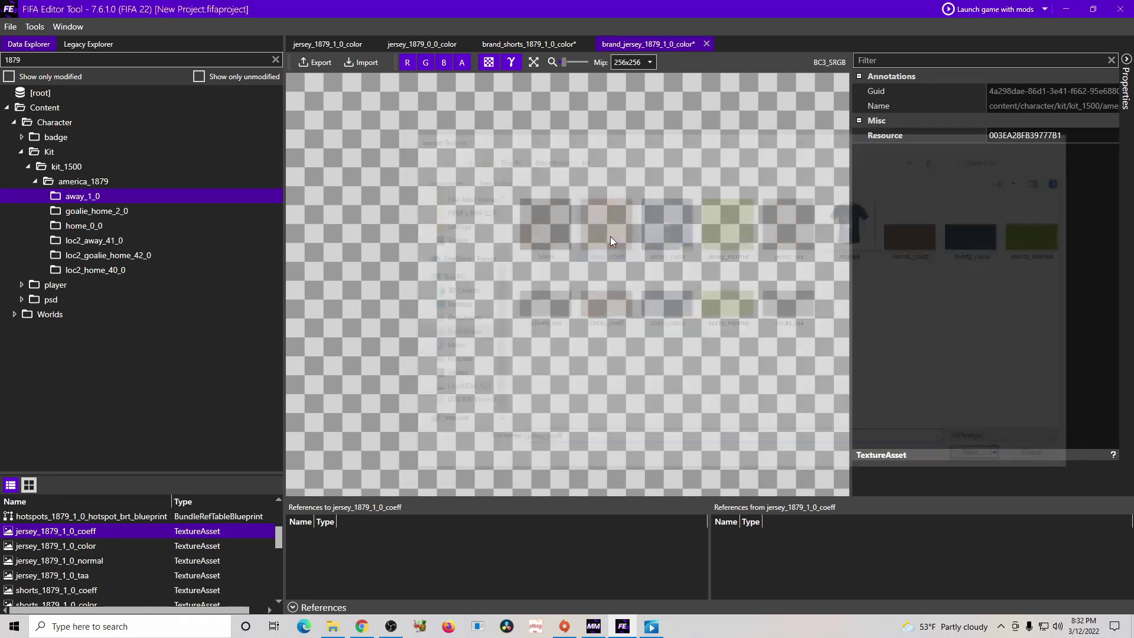
right_click(102, 549)
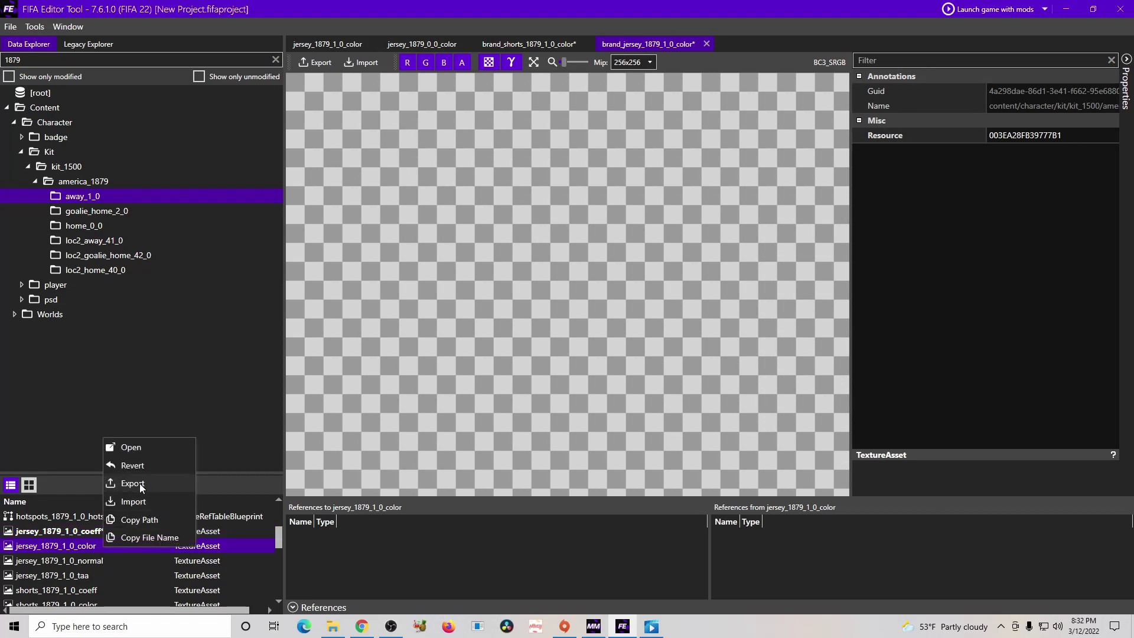
click(131, 501)
double_click(678, 236)
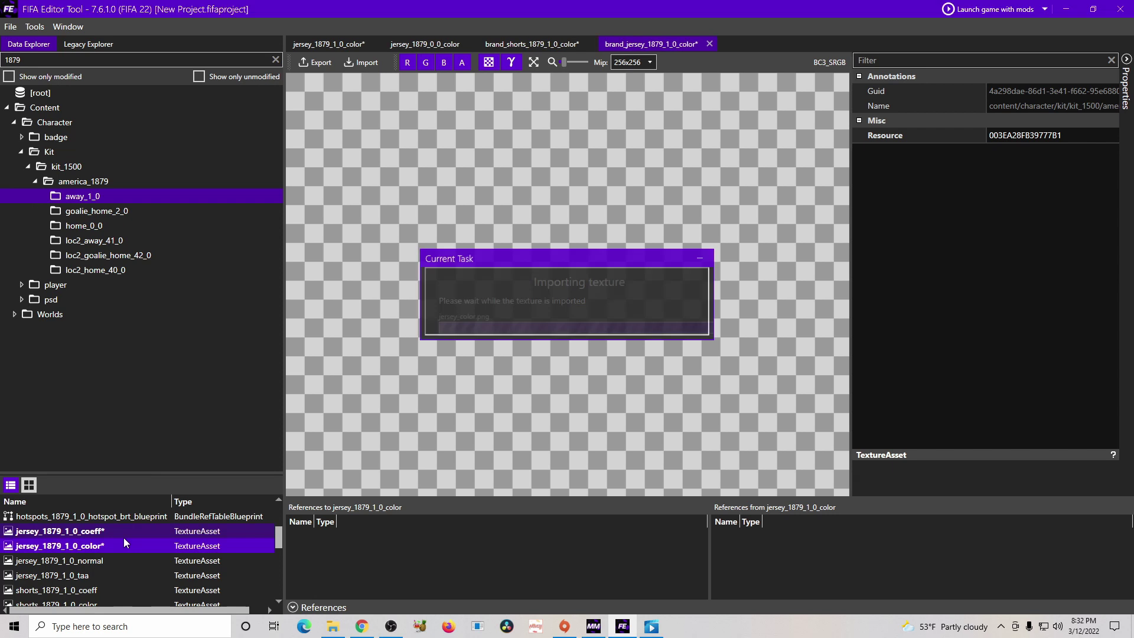
double_click(106, 545)
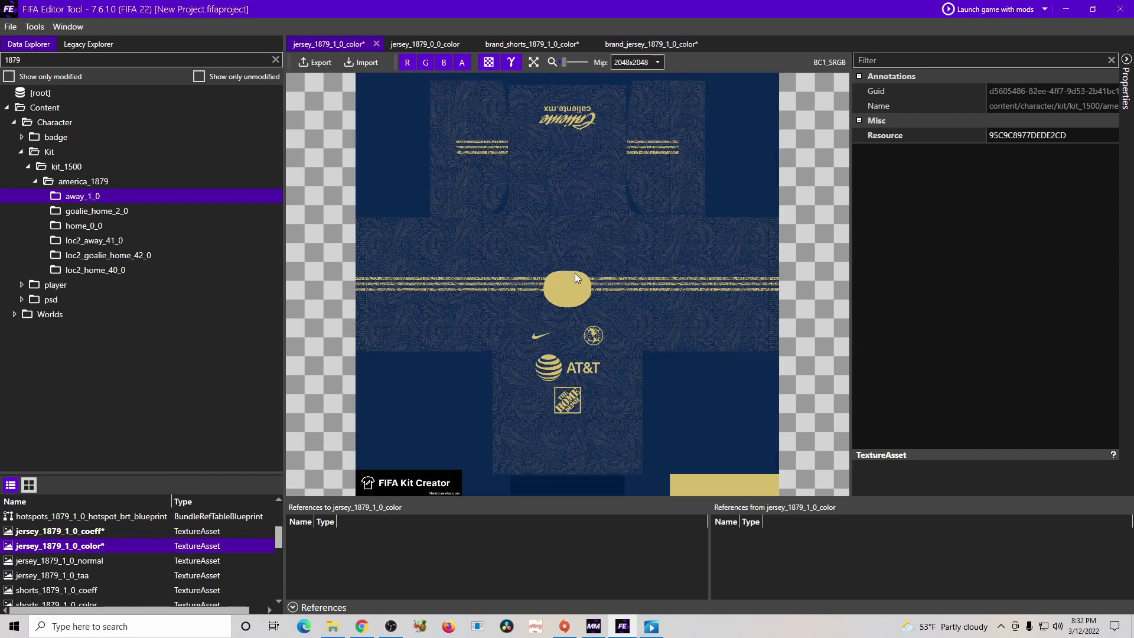
Import jersey_normal and jersey_taa into the away jersey normal and taa textures.
right_click(119, 560)
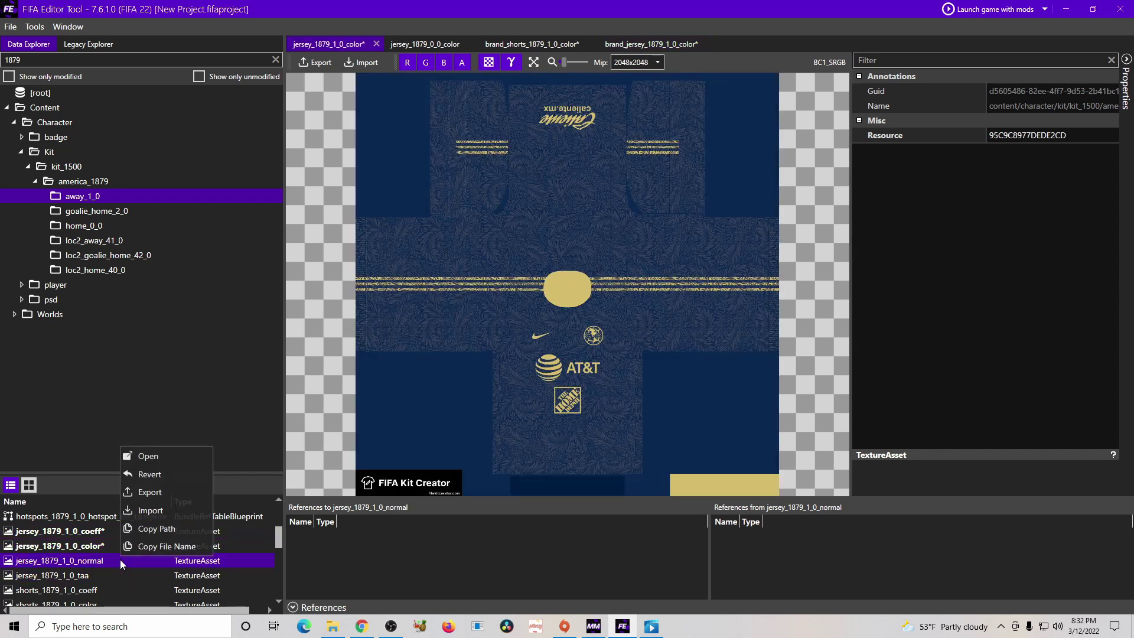
click(151, 516)
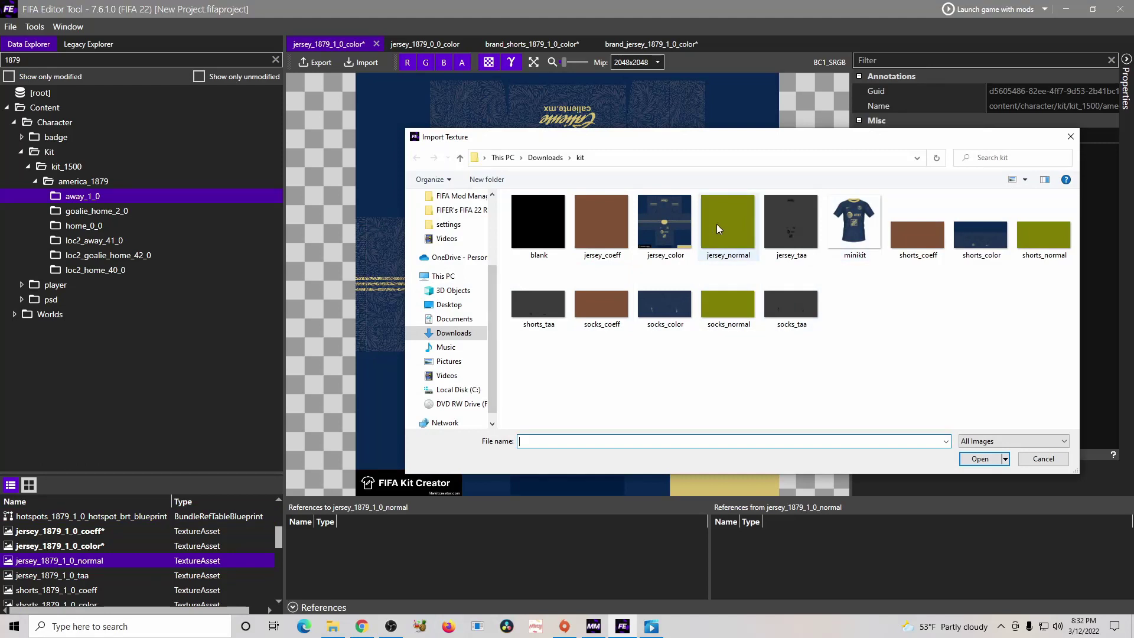
double_click(728, 223)
right_click(115, 576)
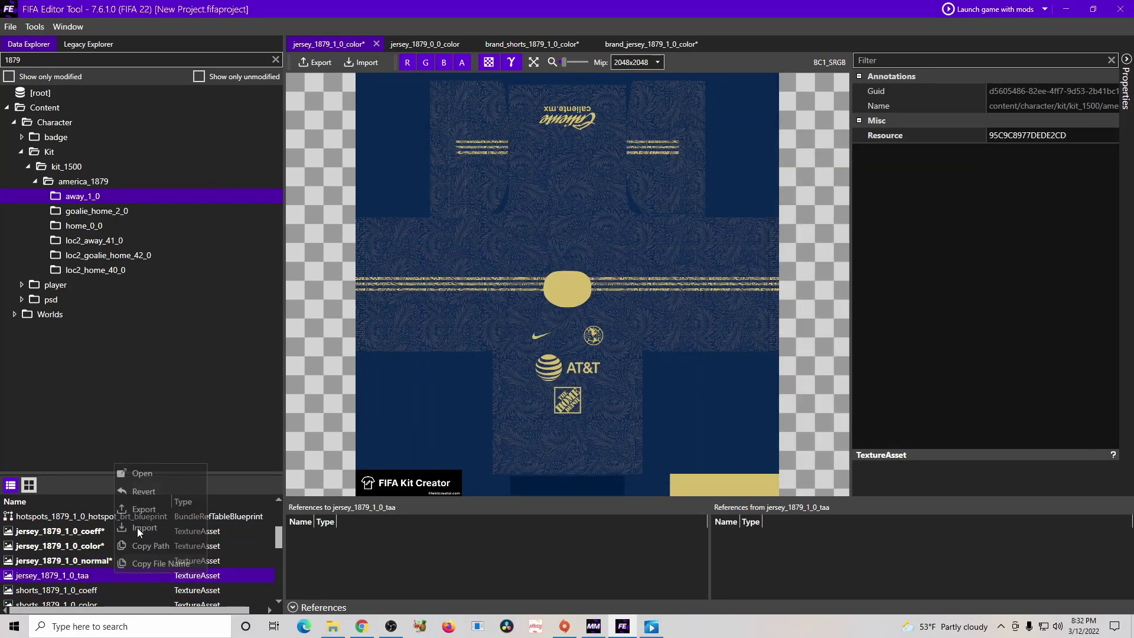
click(145, 530)
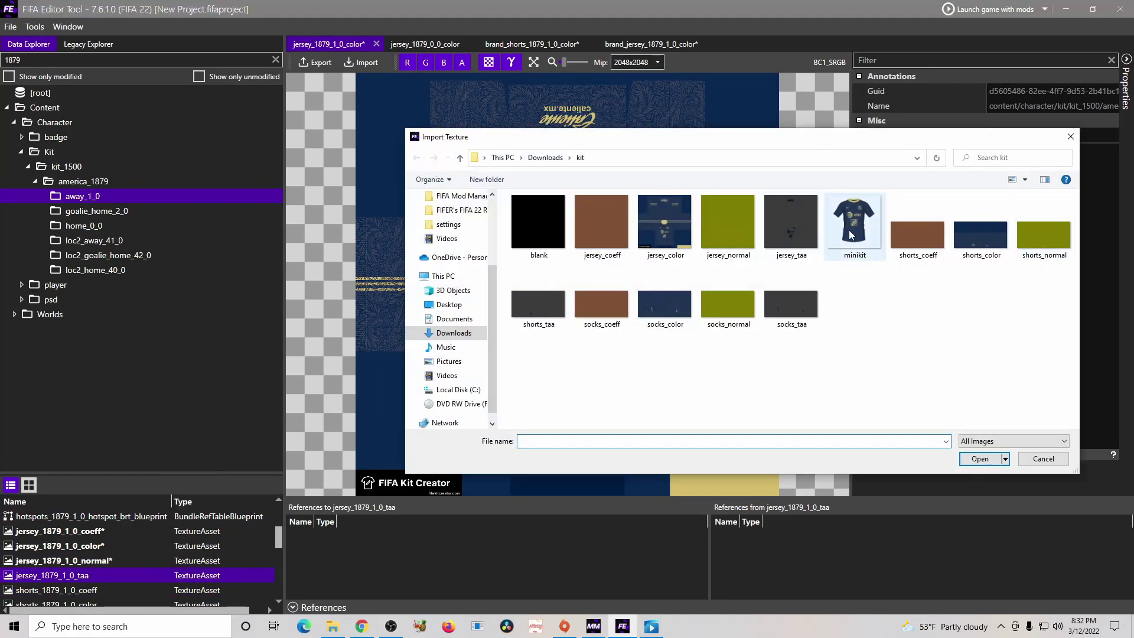
double_click(791, 224)
right_click(107, 593)
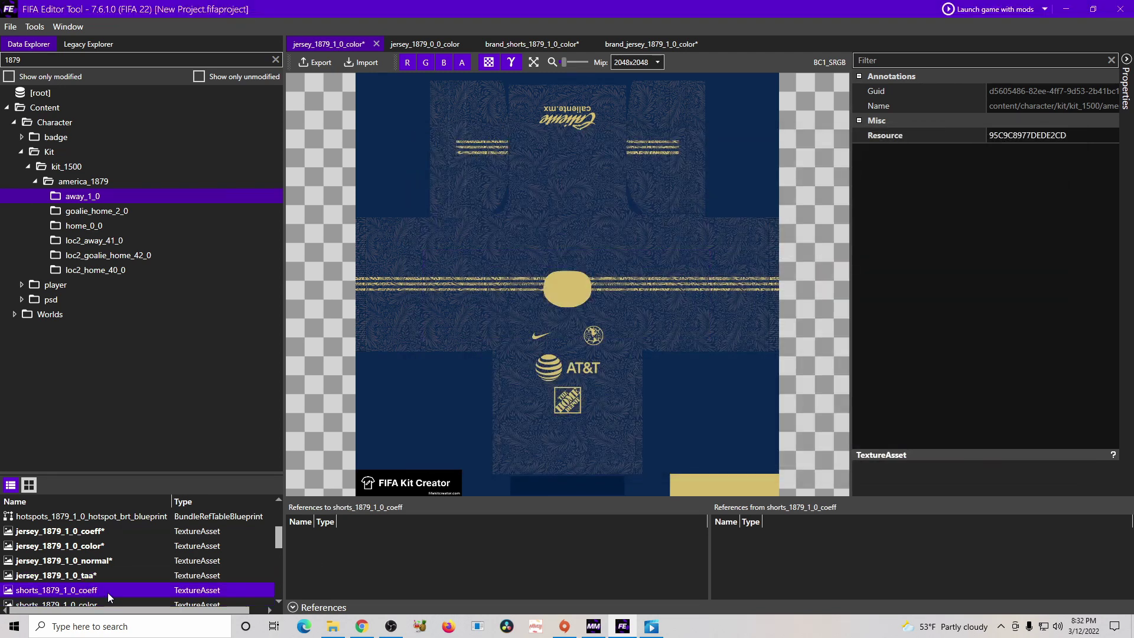
Import shorts_coeff and shorts_color into the away shorts coeff and color textures.
click(141, 547)
double_click(919, 230)
scroll(236, 559, down, 1)
right_click(167, 562)
click(136, 571)
scroll(142, 555, down, 1)
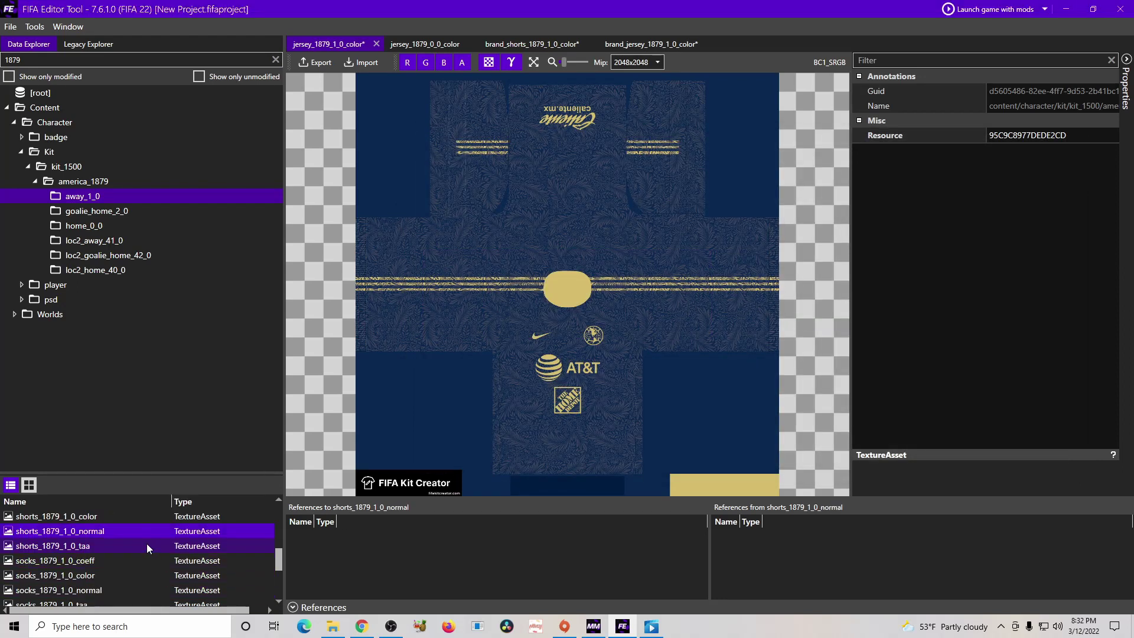
scroll(158, 524, up, 1)
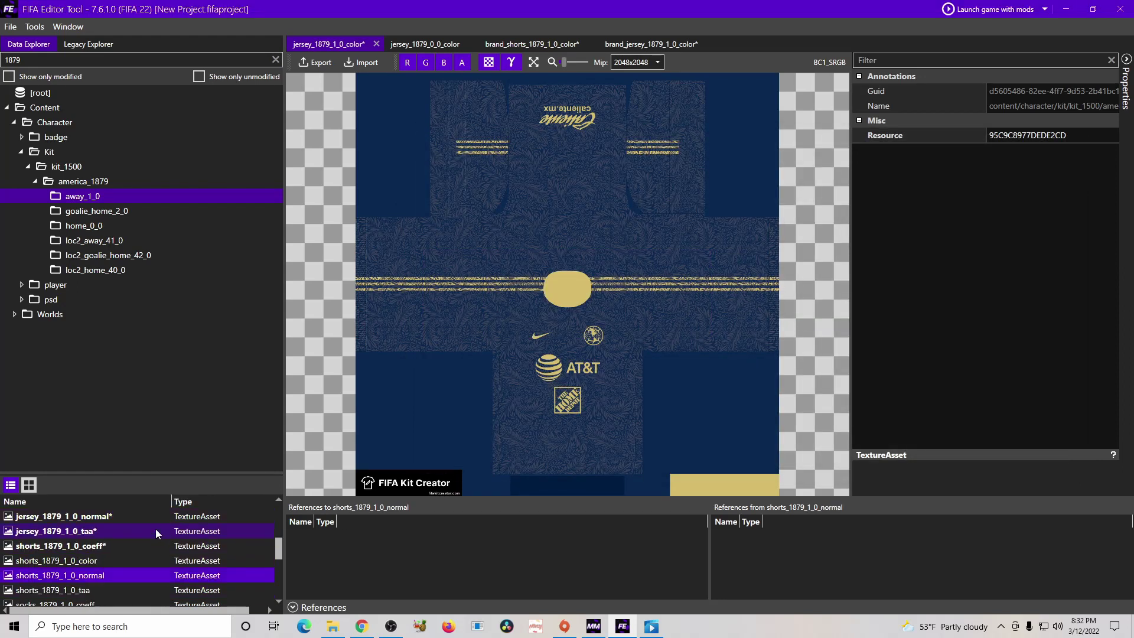
right_click(142, 558)
click(180, 509)
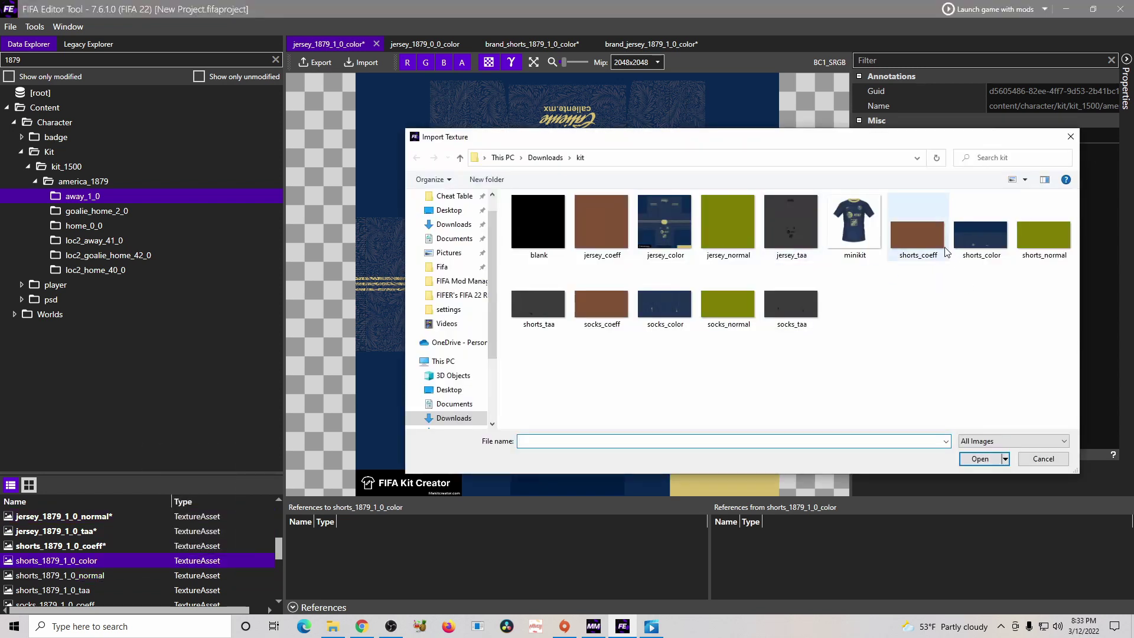
double_click(968, 254)
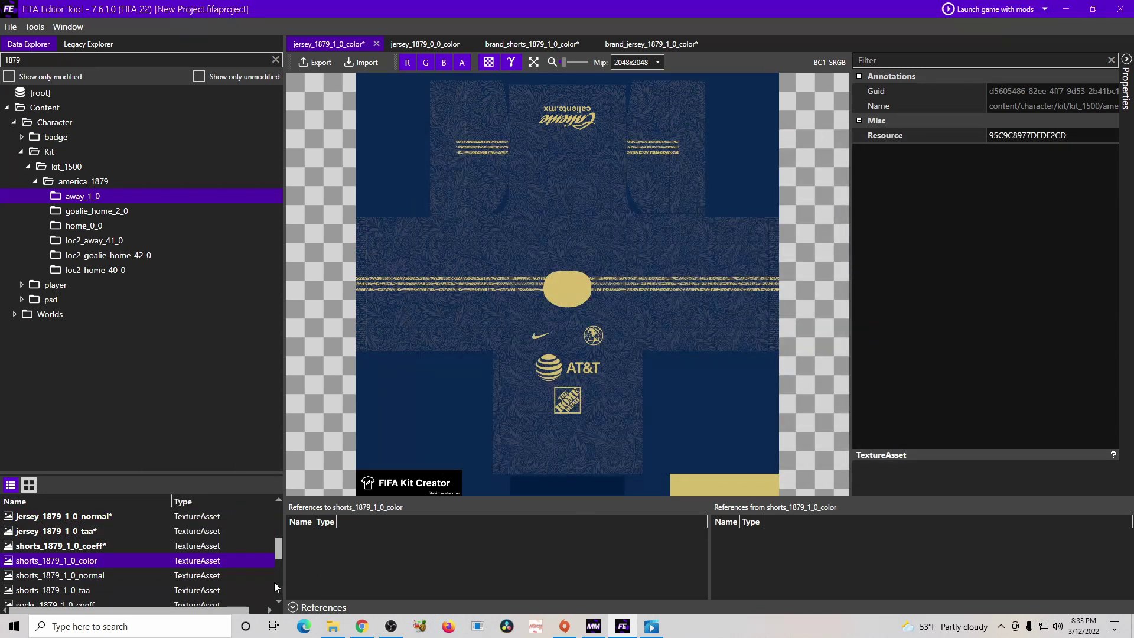
Import shorts_normal and shorts_taa into the away shorts normal and taa textures.
right_click(163, 577)
click(187, 529)
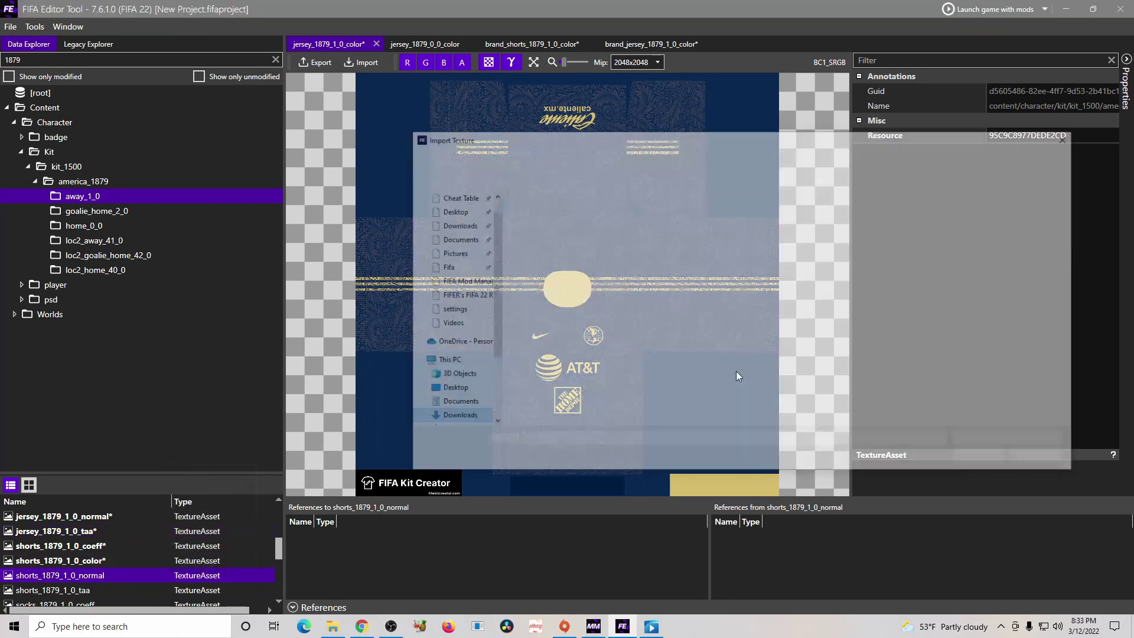
double_click(1043, 236)
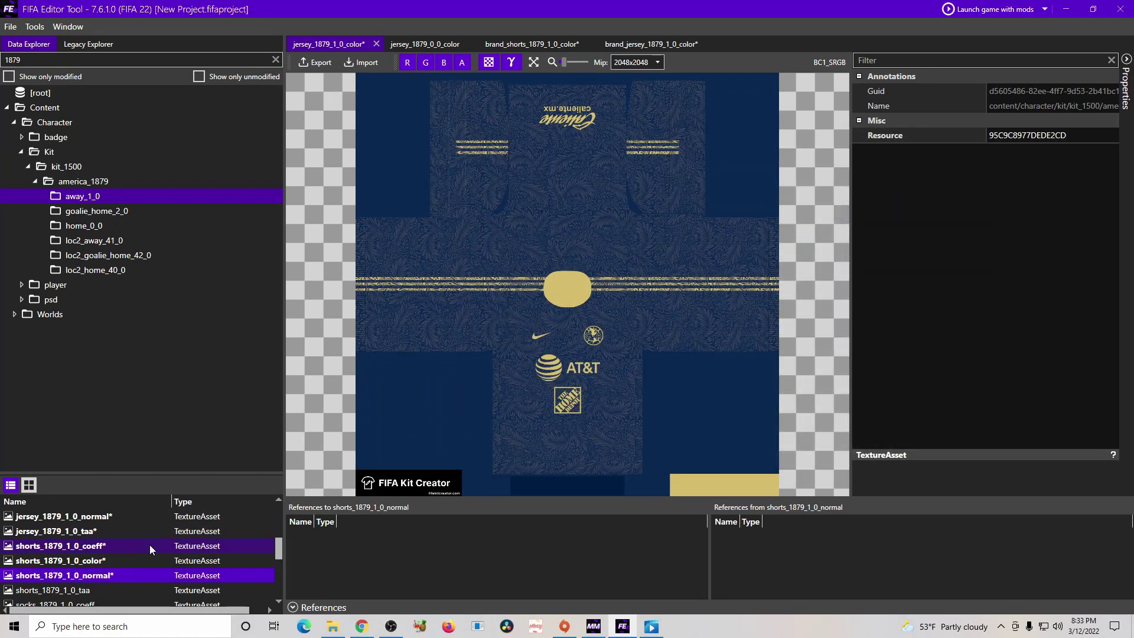
scroll(150, 544, down, 1)
right_click(125, 547)
click(182, 501)
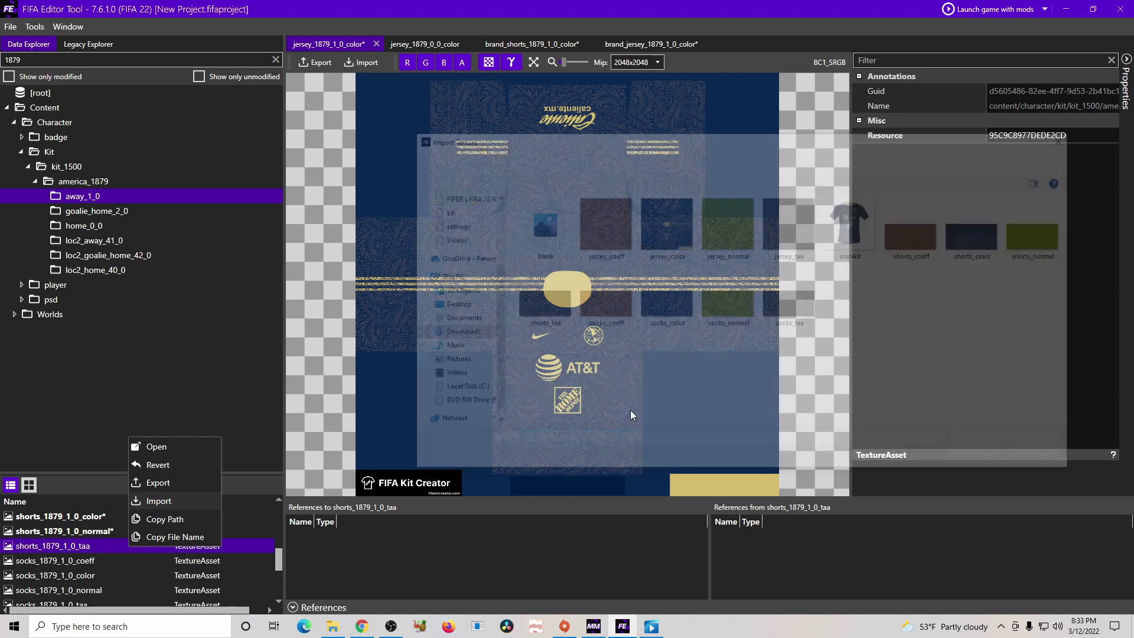
double_click(538, 304)
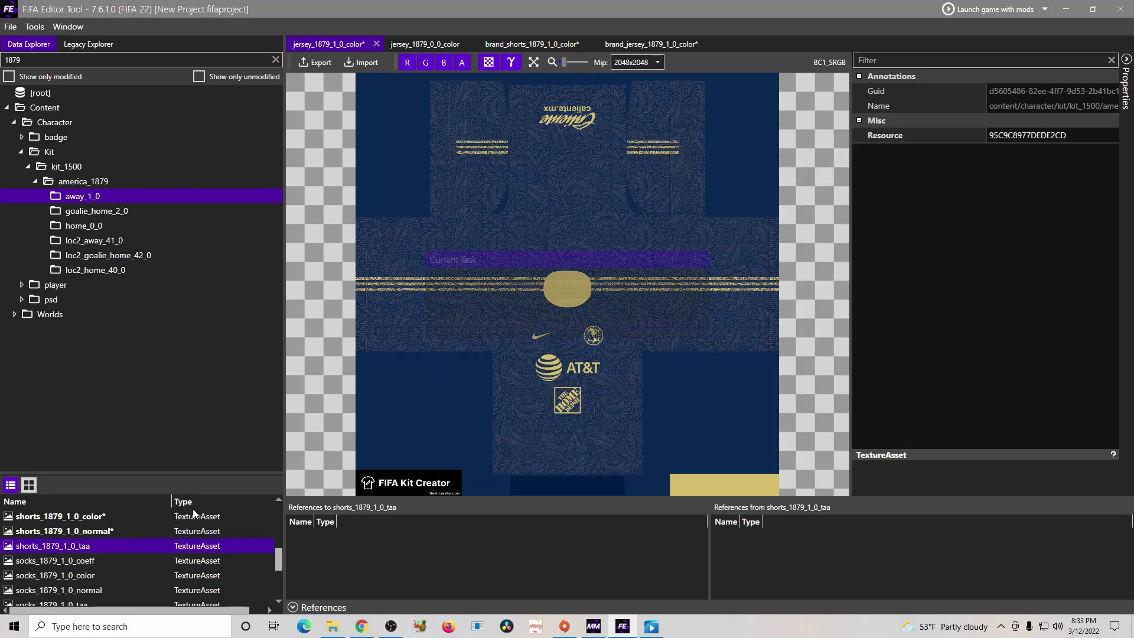
Begin importing a replacement image for the socks_1879_1_0_coeff texture.
scroll(131, 544, down, 1)
click(133, 531)
scroll(137, 534, up, 1)
click(117, 562)
right_click(117, 561)
click(159, 511)
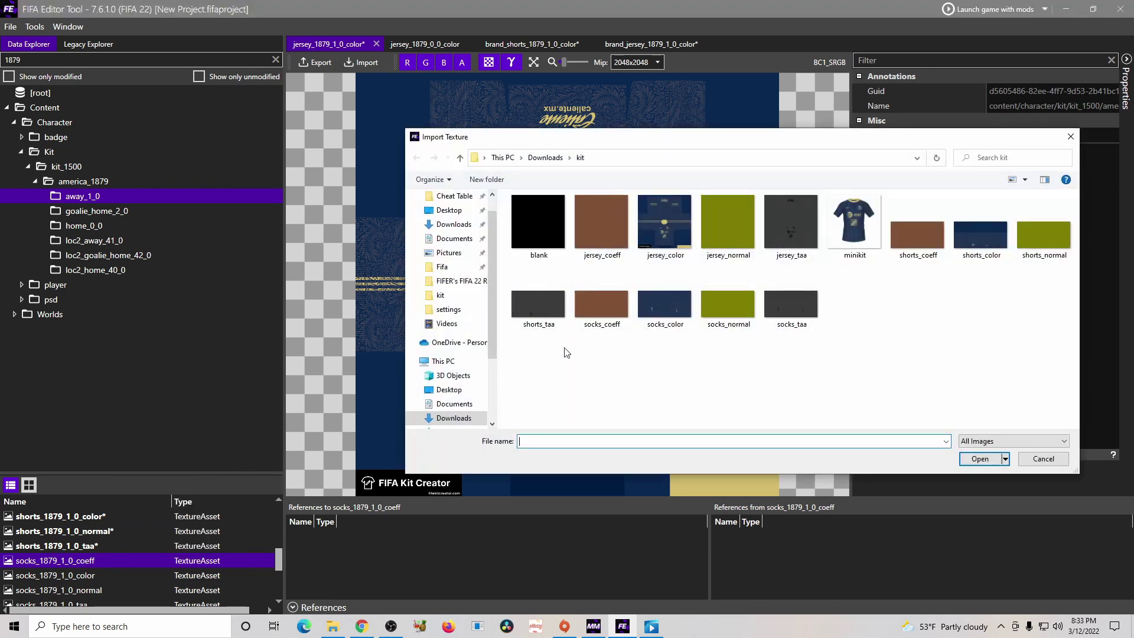
Import socks_coeff and socks_color into the away socks coeff and color textures.
double_click(601, 304)
right_click(139, 576)
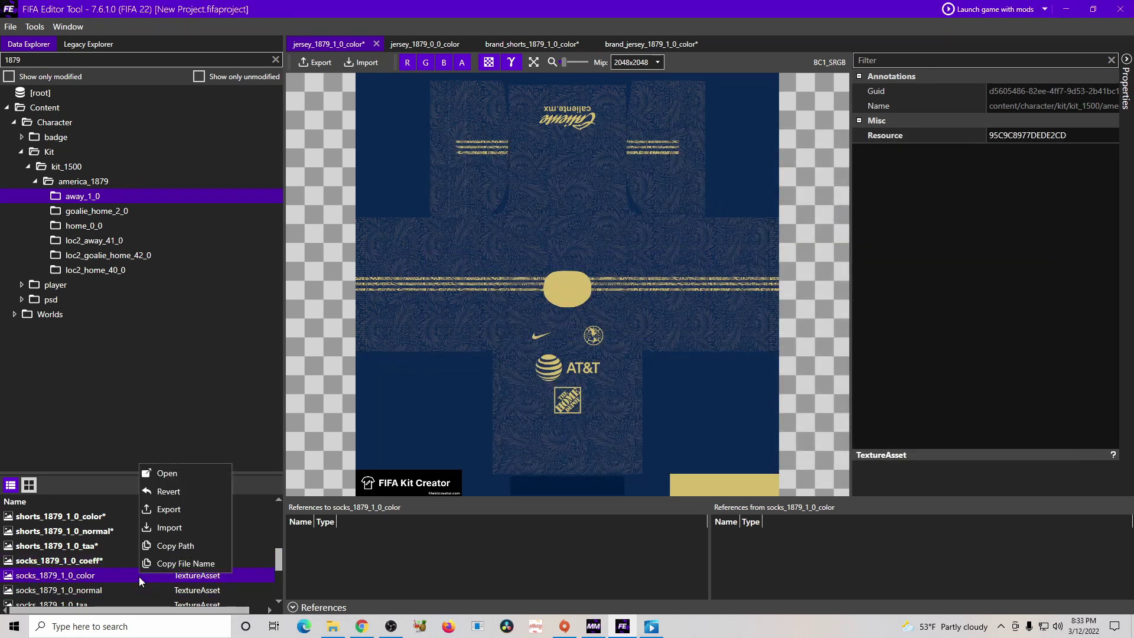
click(175, 524)
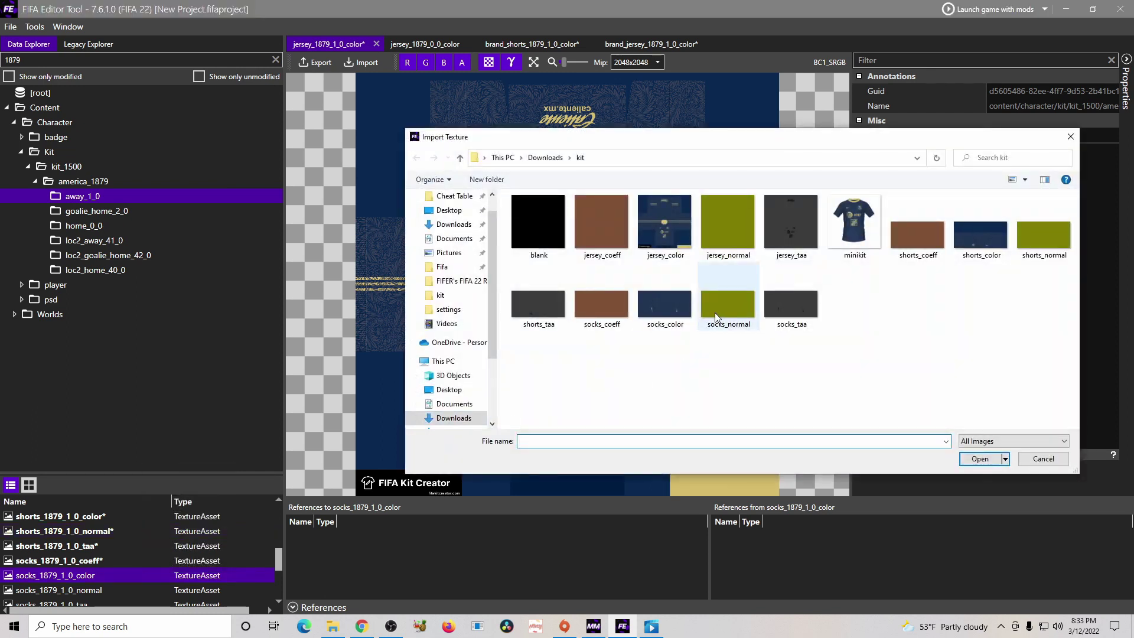
double_click(664, 304)
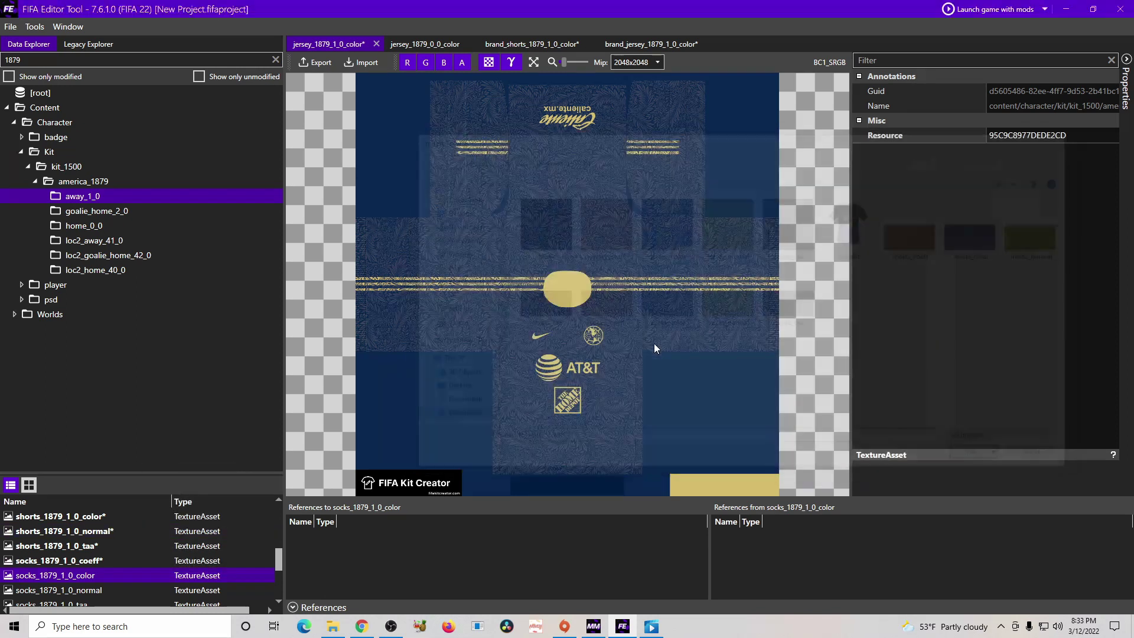
Replace socks_1879_1_0_normal and socks_1879_1_0_taa with the socks_normal and socks_taa images.
click(119, 586)
right_click(119, 586)
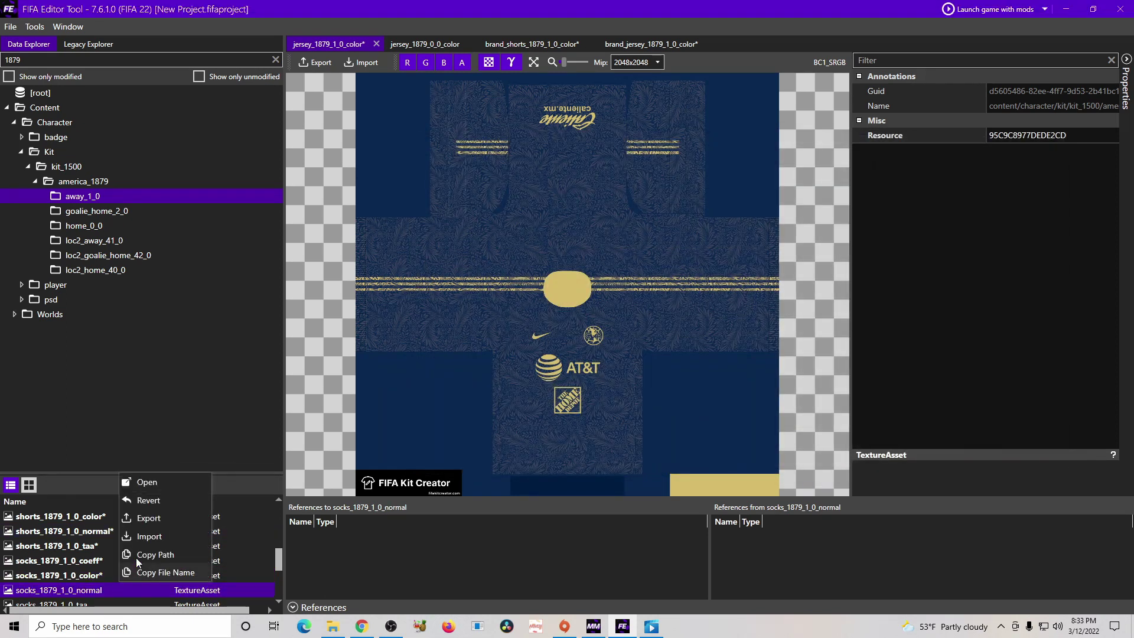
click(163, 535)
double_click(729, 304)
scroll(137, 561, down, 1)
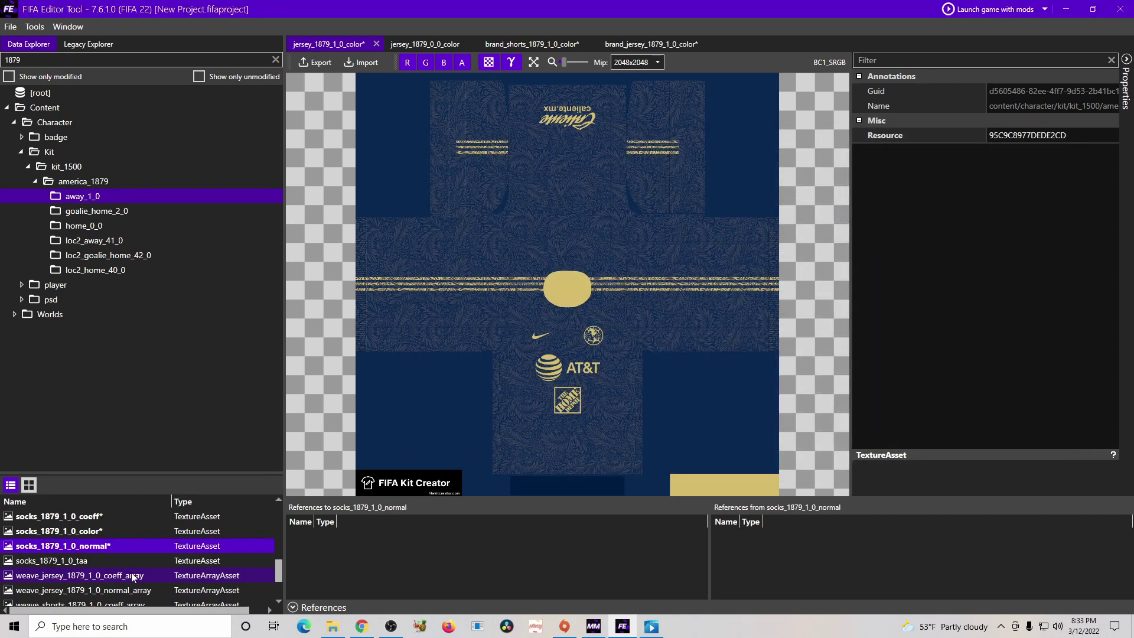
click(137, 558)
right_click(136, 558)
click(175, 511)
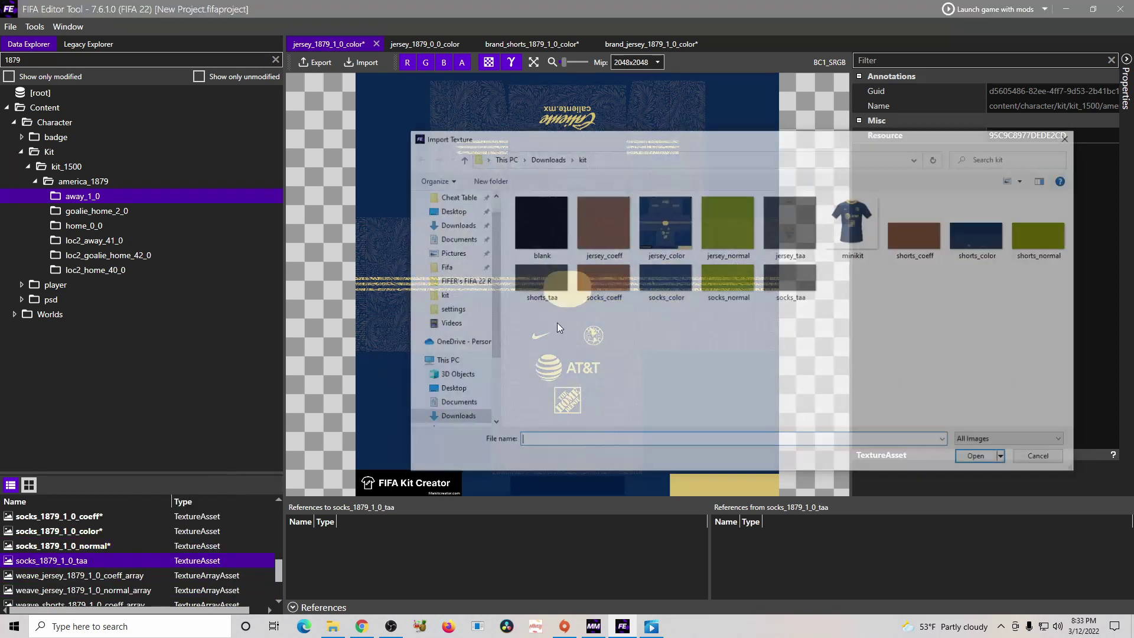
double_click(789, 283)
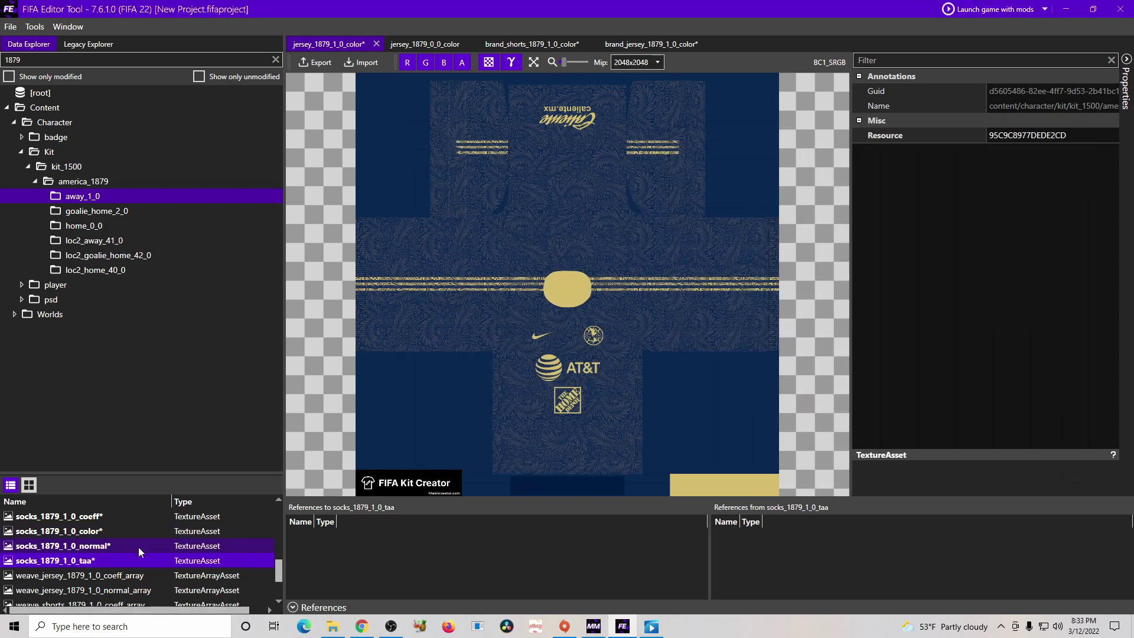
Open shorts_1879_1_0_color, brand_jersey_1879_1_0_color and jersey_1879_1_0_color to verify the imported designs.
scroll(151, 557, up, 3)
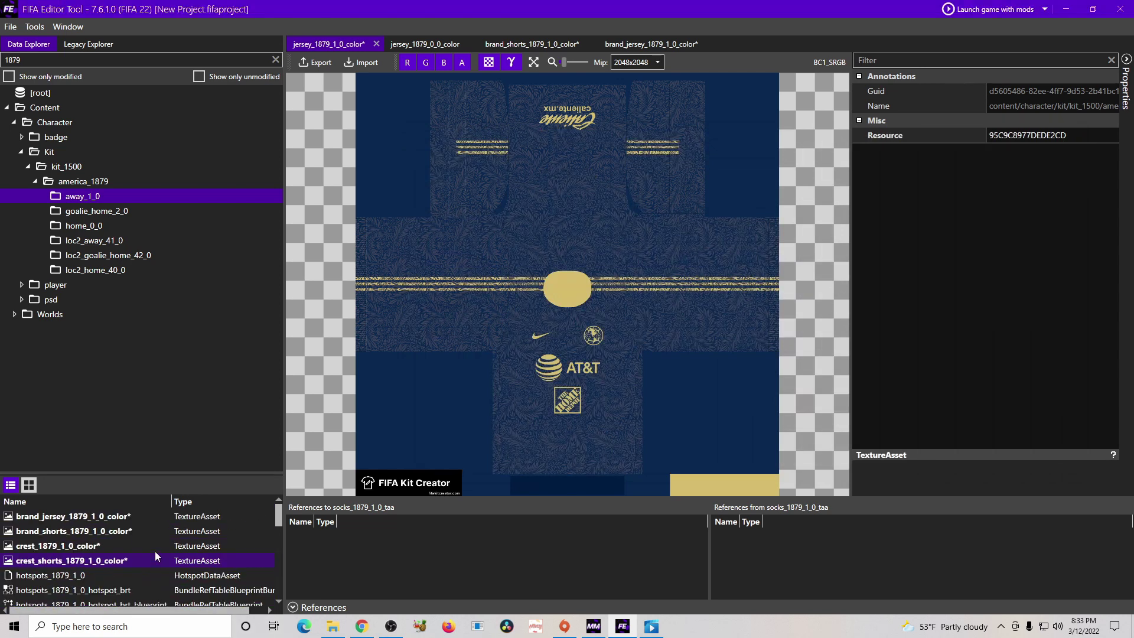
scroll(153, 553, down, 1)
click(141, 562)
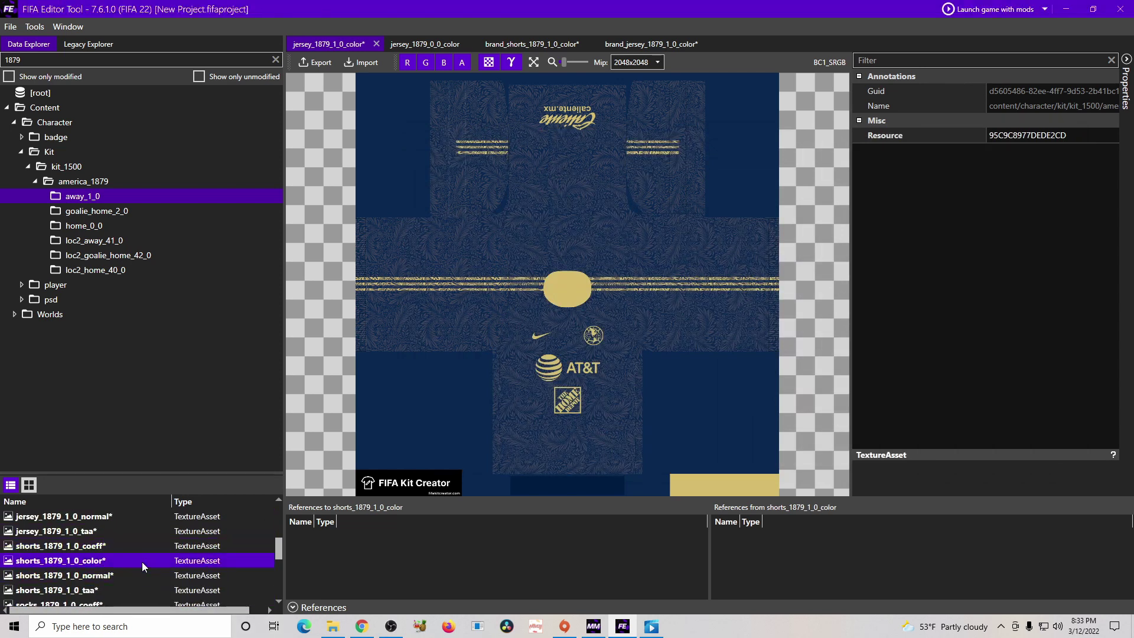
double_click(92, 557)
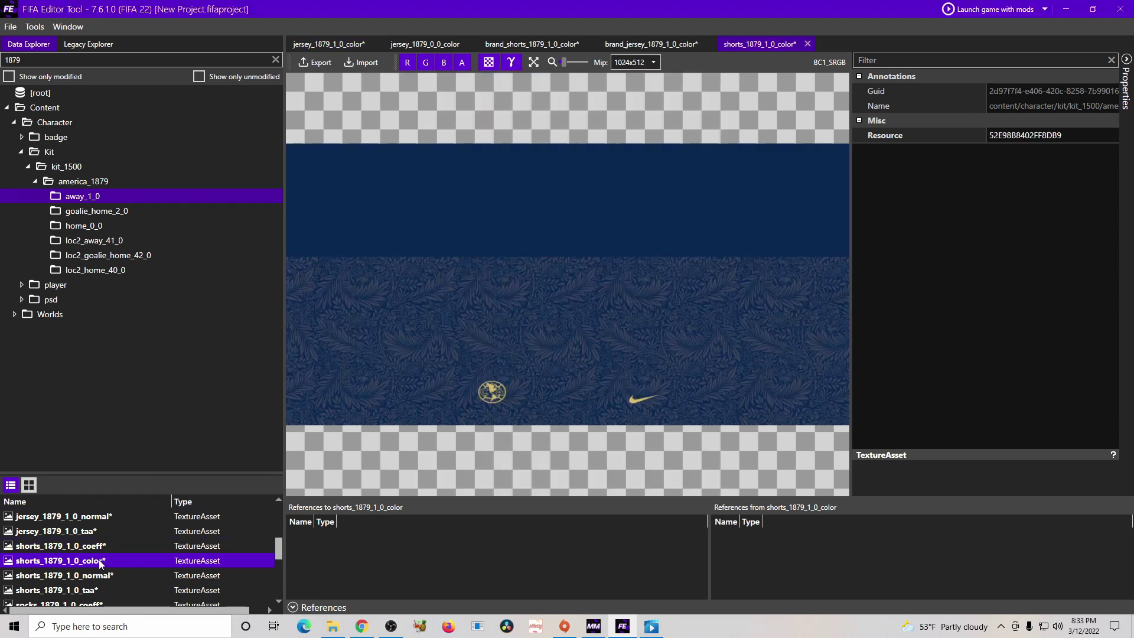
scroll(97, 565, up, 5)
double_click(132, 516)
scroll(118, 549, down, 4)
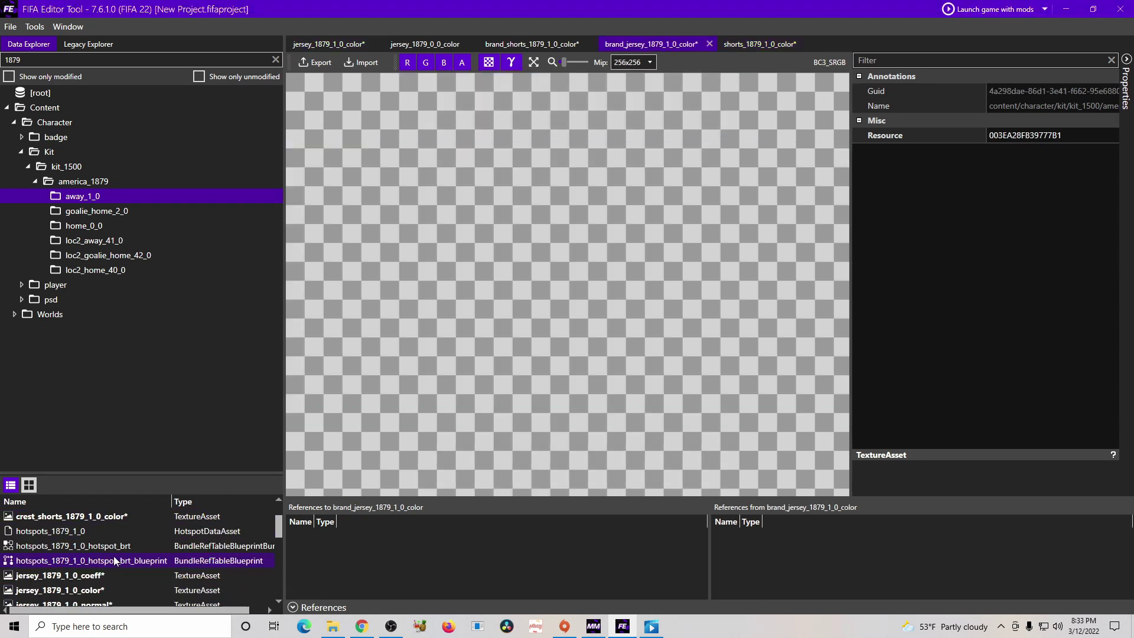
scroll(131, 542, up, 1)
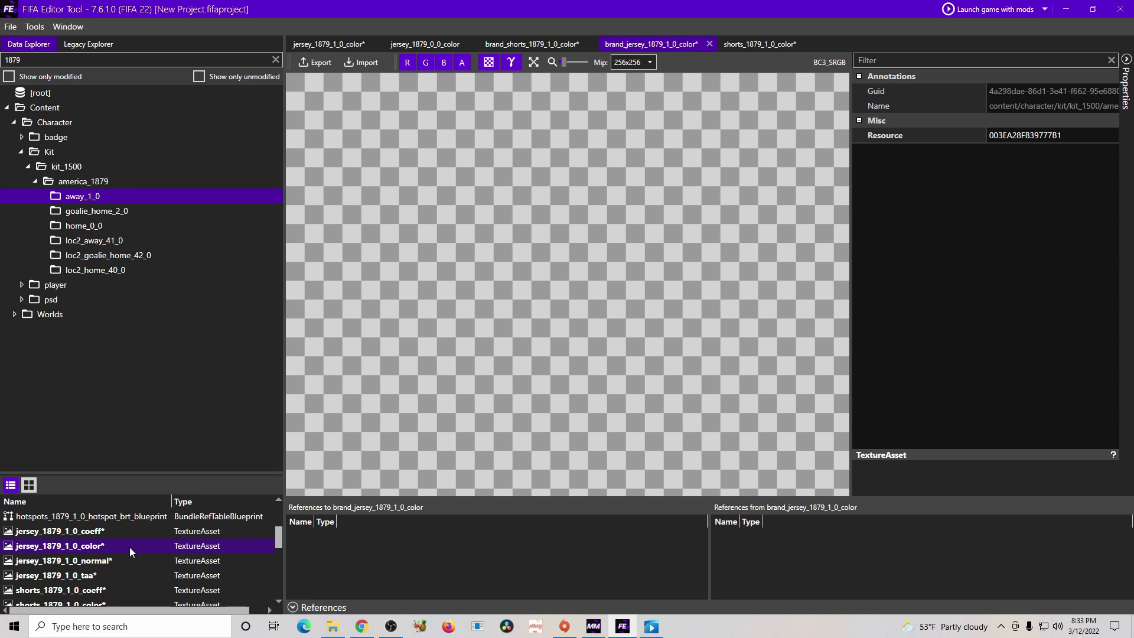
double_click(143, 544)
scroll(142, 547, up, 2)
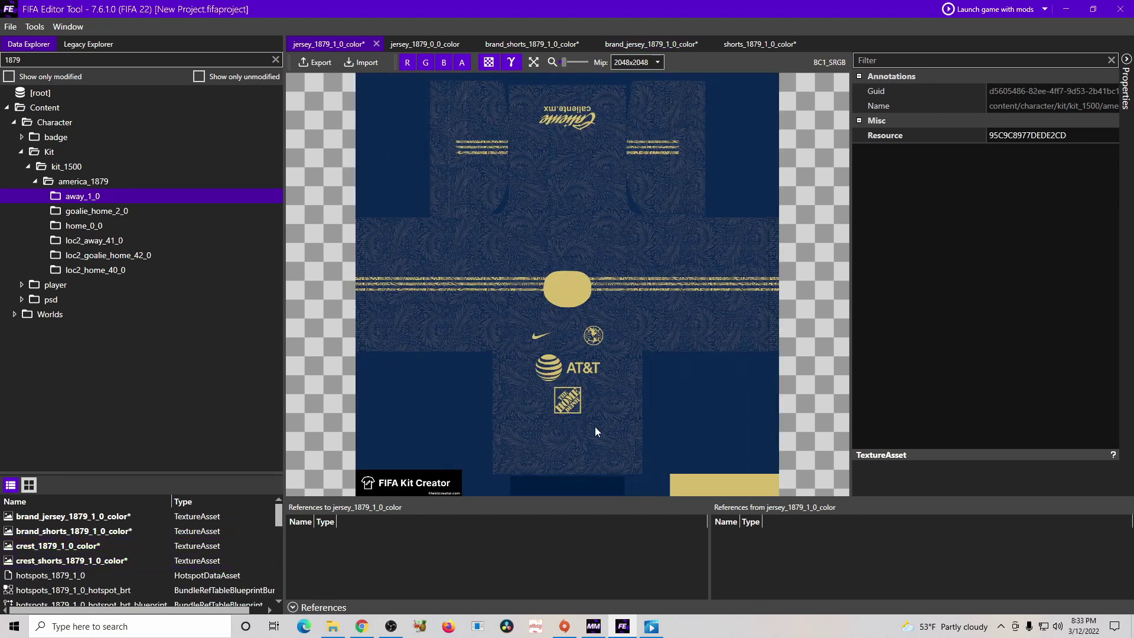
In Legacy Explorer, browse to data > ui > imgAssets > kits to list the minikit images.
click(81, 45)
click(8, 108)
click(14, 122)
click(16, 153)
click(22, 137)
click(28, 152)
click(34, 167)
click(39, 180)
click(22, 168)
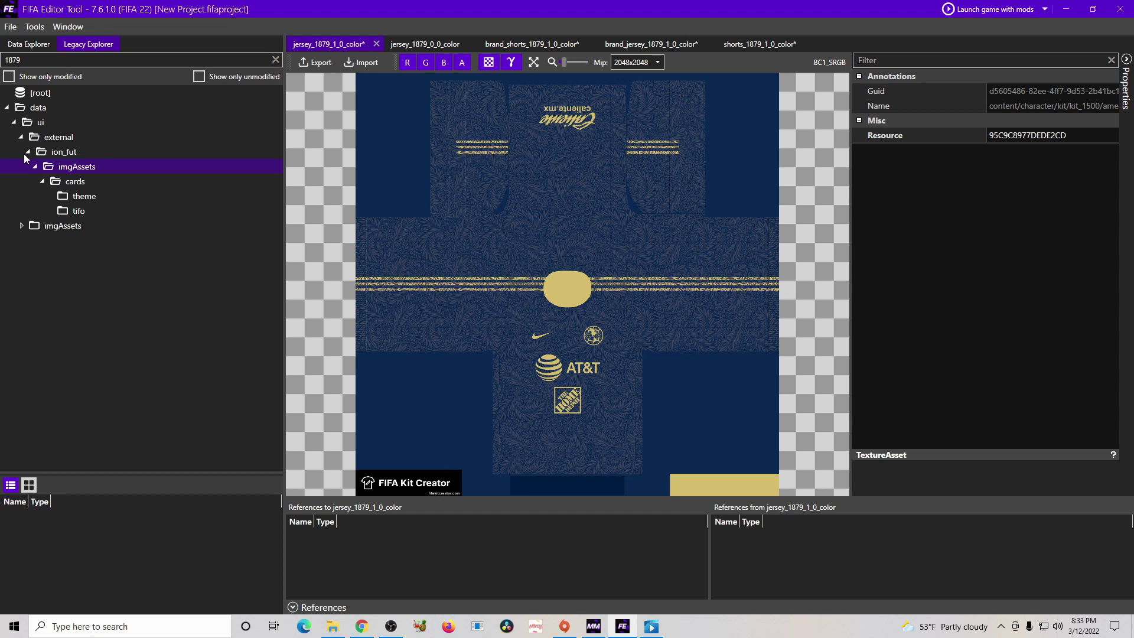
click(14, 122)
click(14, 122)
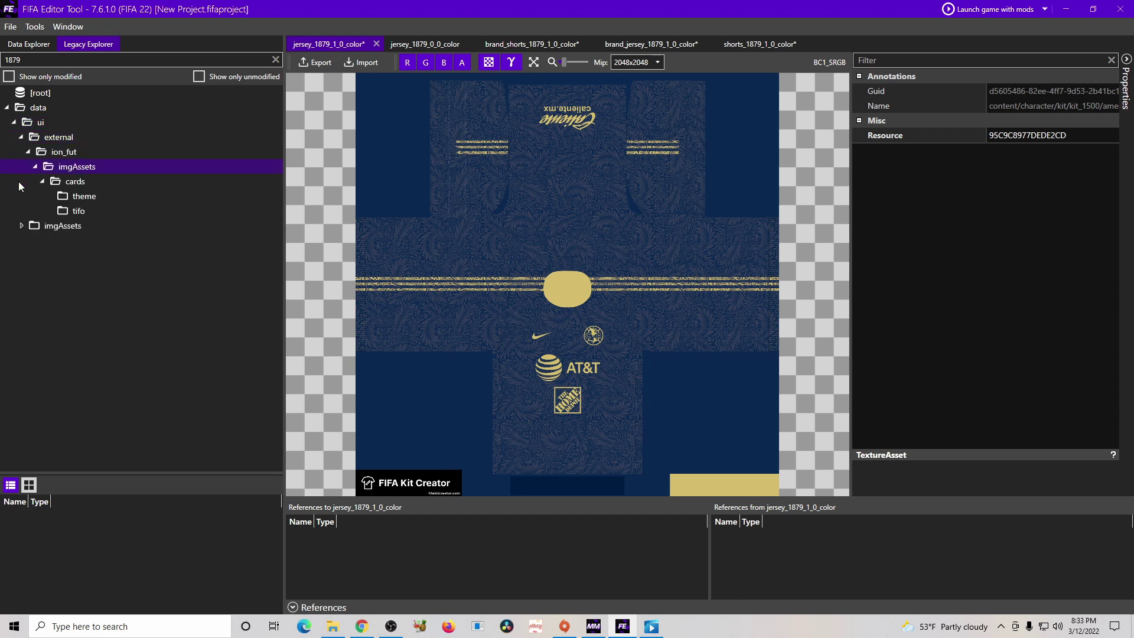
click(22, 225)
click(37, 314)
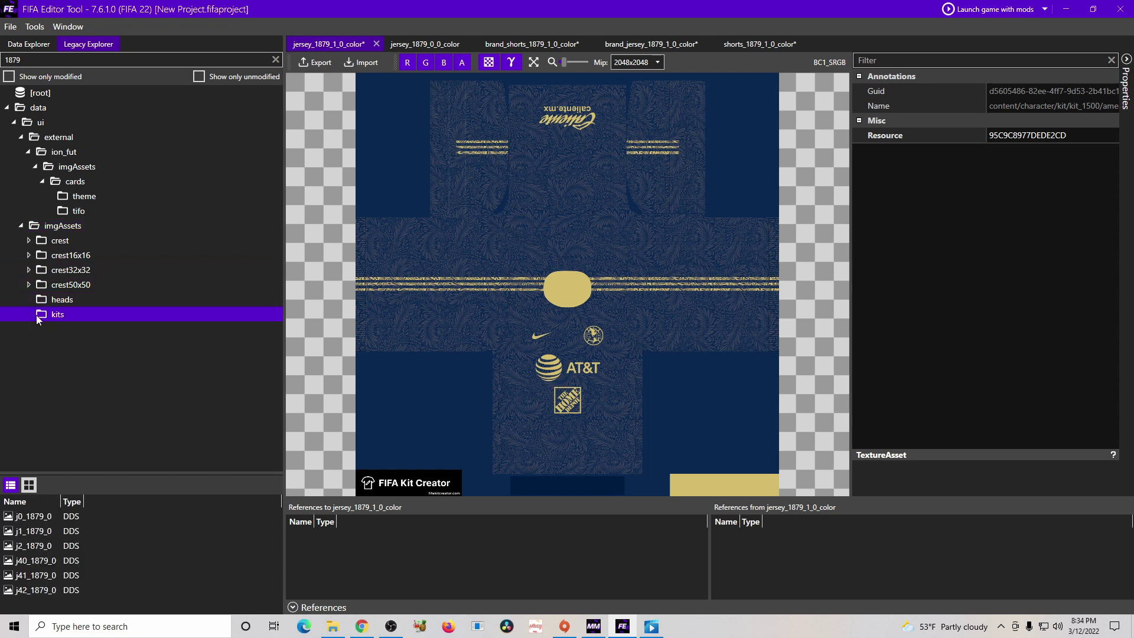
Preview the 1879 minikits and import the custom minikit image over j1_1879_0.
double_click(101, 518)
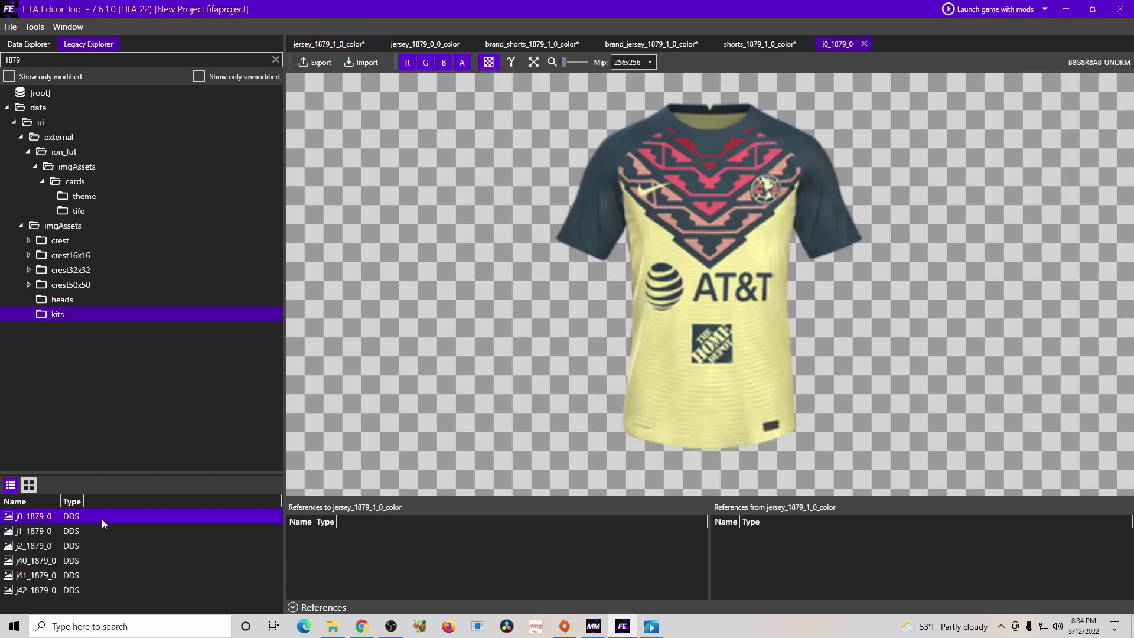
double_click(92, 528)
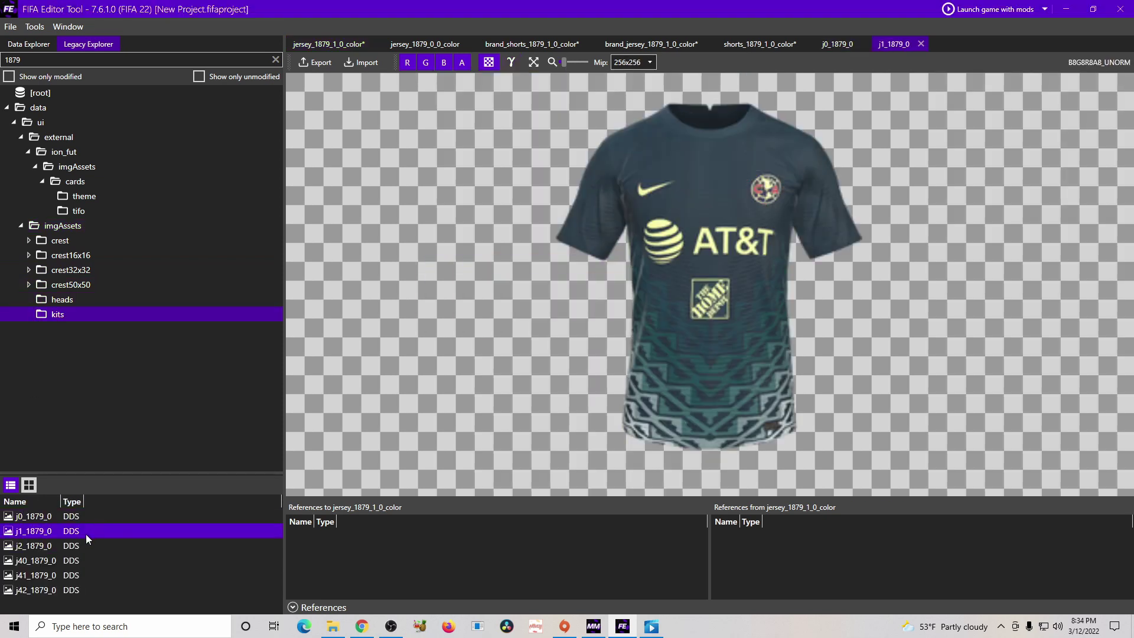
double_click(77, 548)
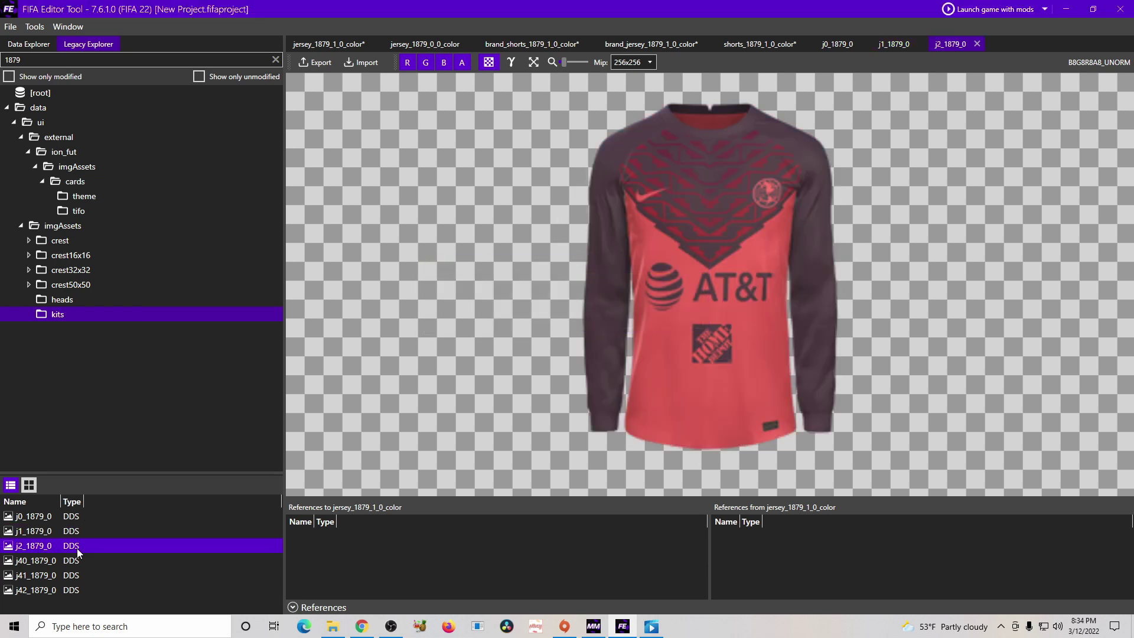
double_click(76, 536)
right_click(76, 537)
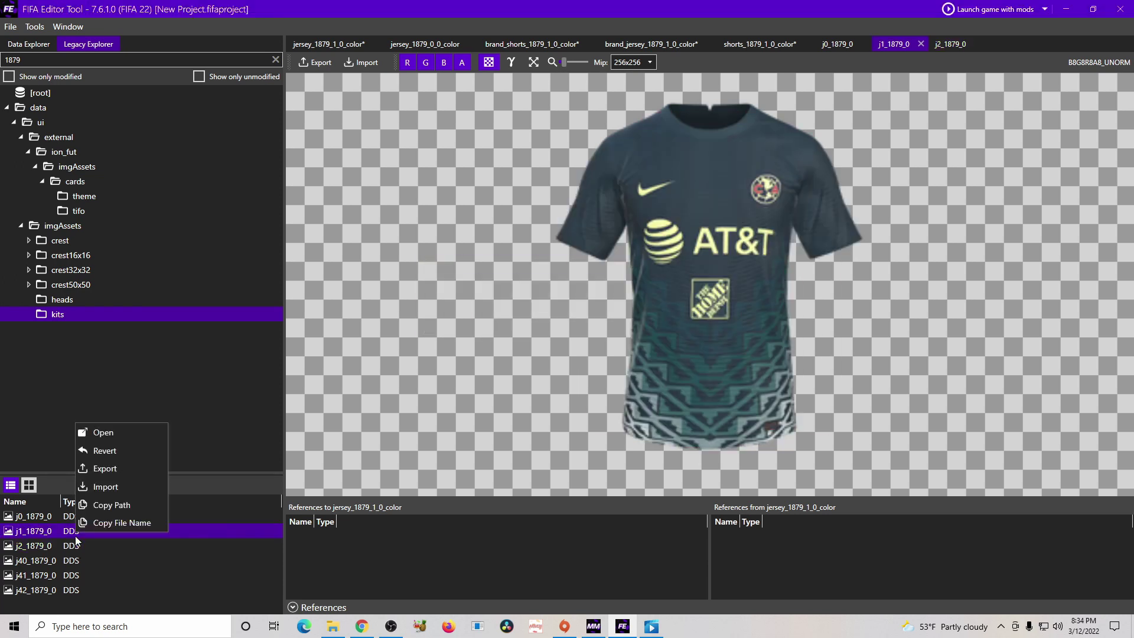
click(102, 486)
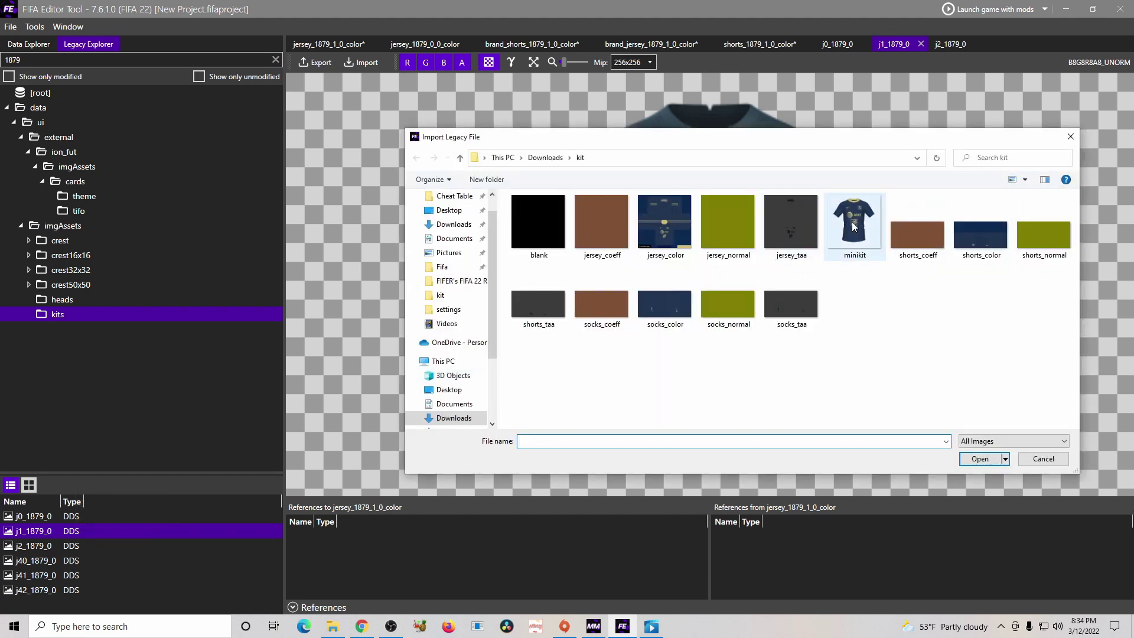
double_click(854, 226)
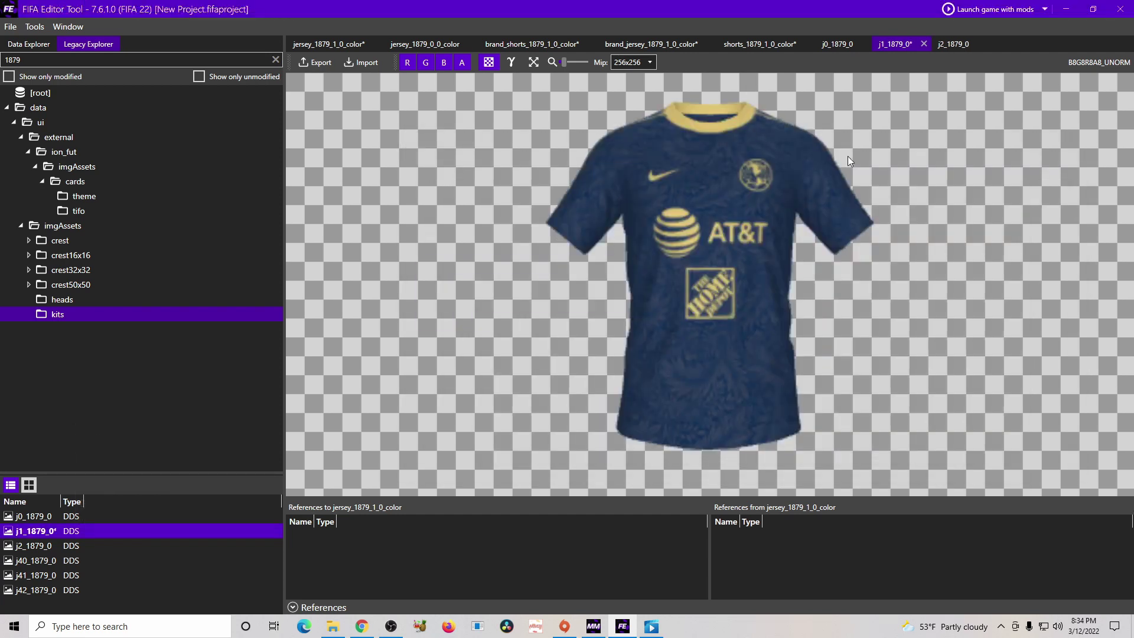
Preview the j0_1879_0 home minikit, then return to Data Explorer.
click(144, 515)
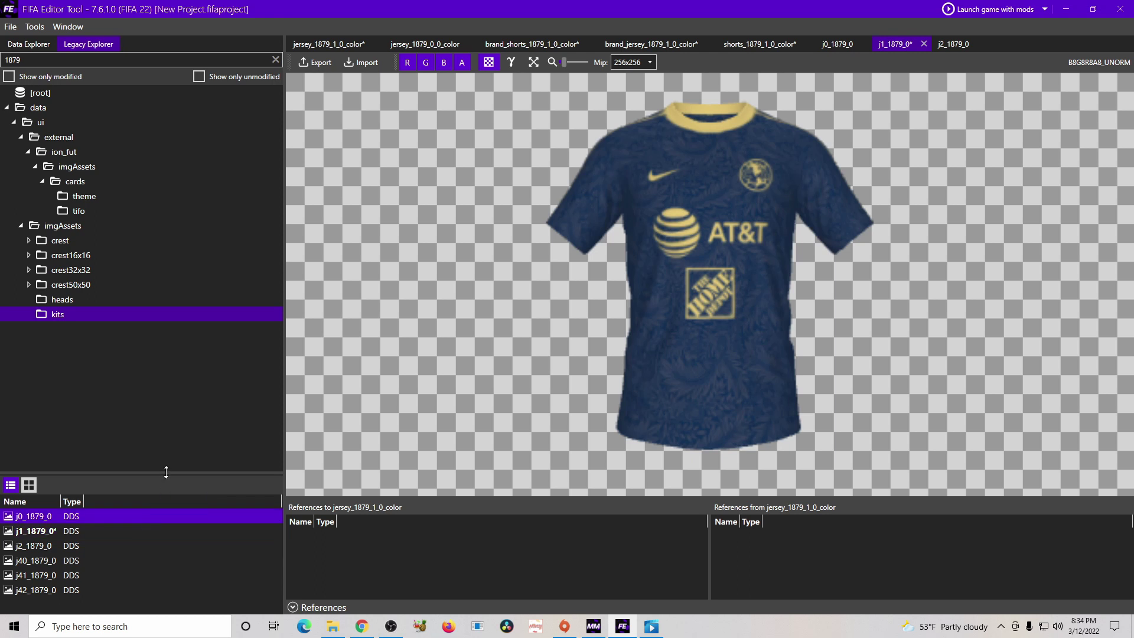
double_click(115, 515)
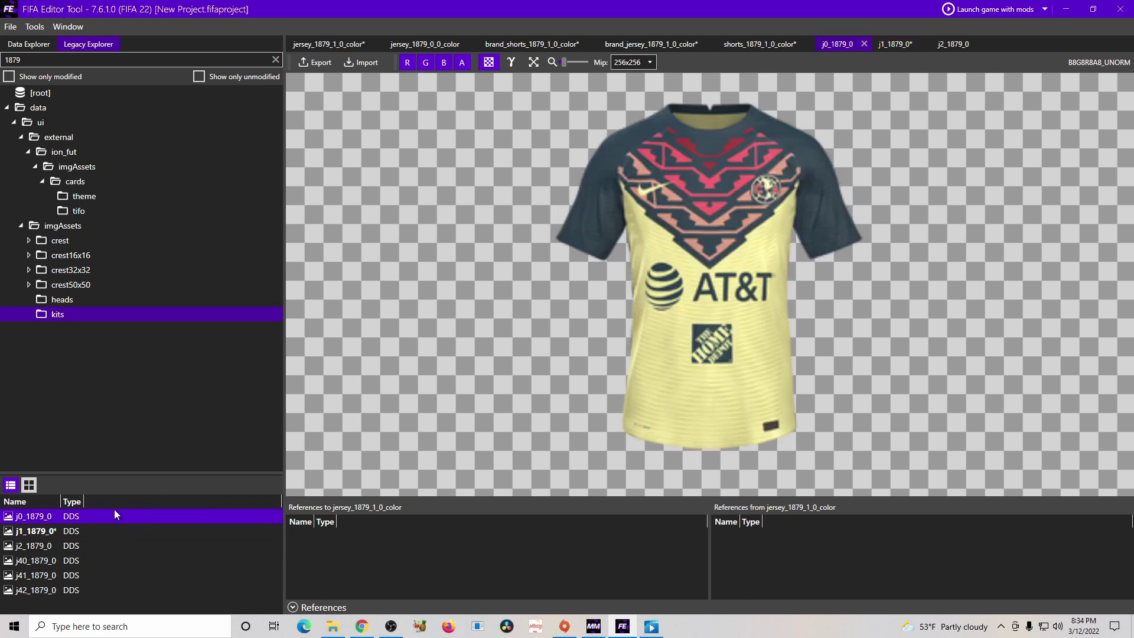
click(42, 45)
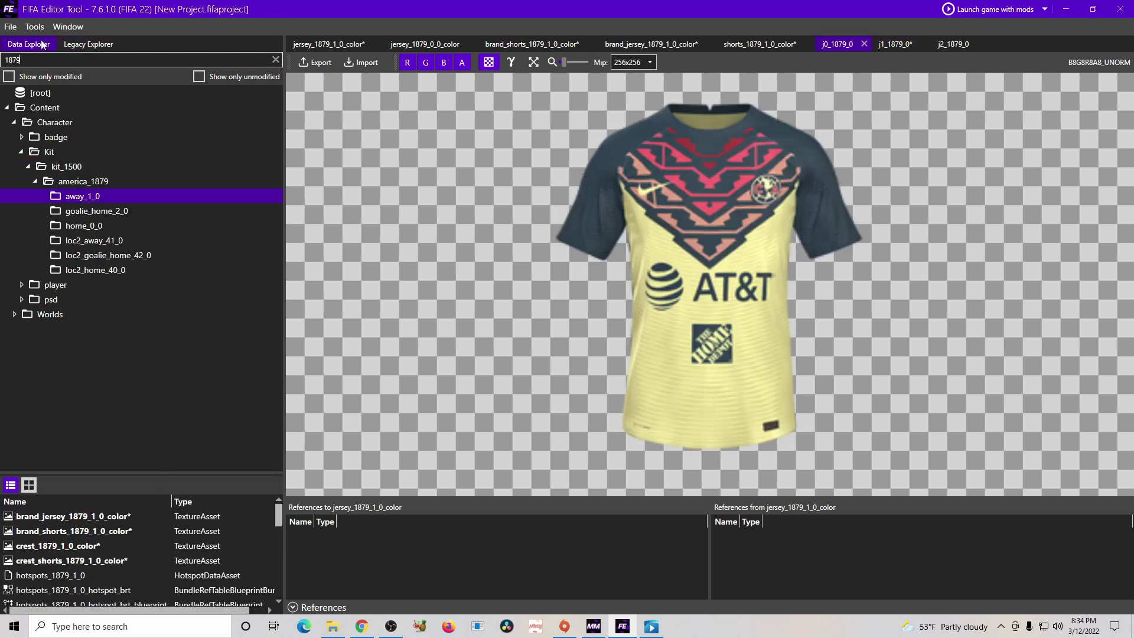
Fill in the mod details: title 'test kit club amer', author name, category Kits, version 1, description.
click(11, 27)
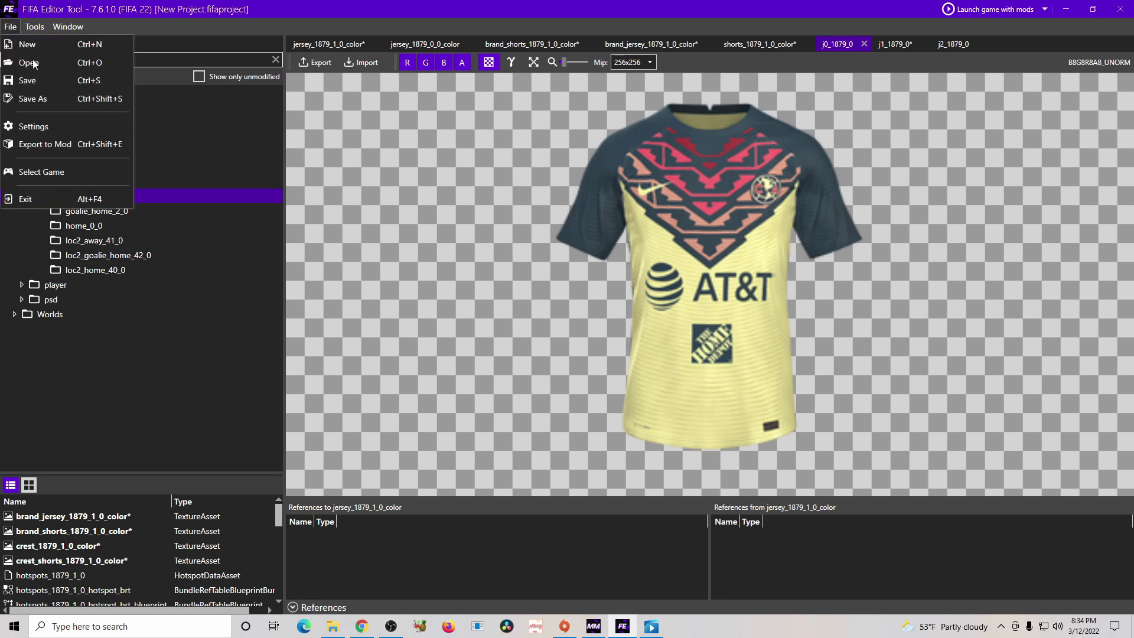
click(57, 144)
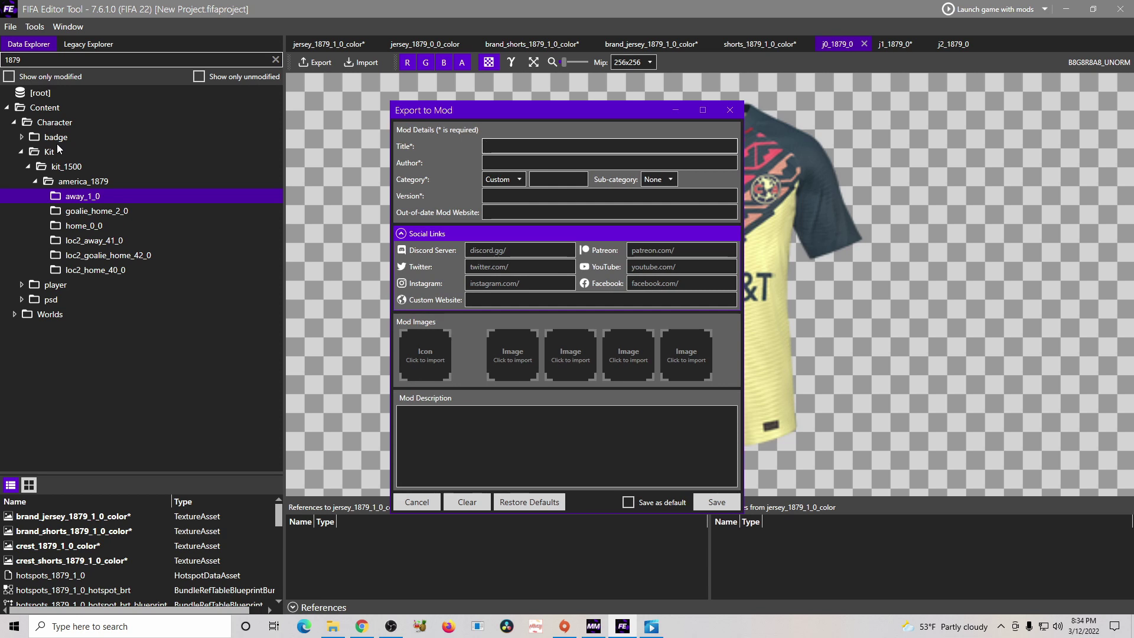
text(test kit club america yt)
click(528, 162)
text(hawk)
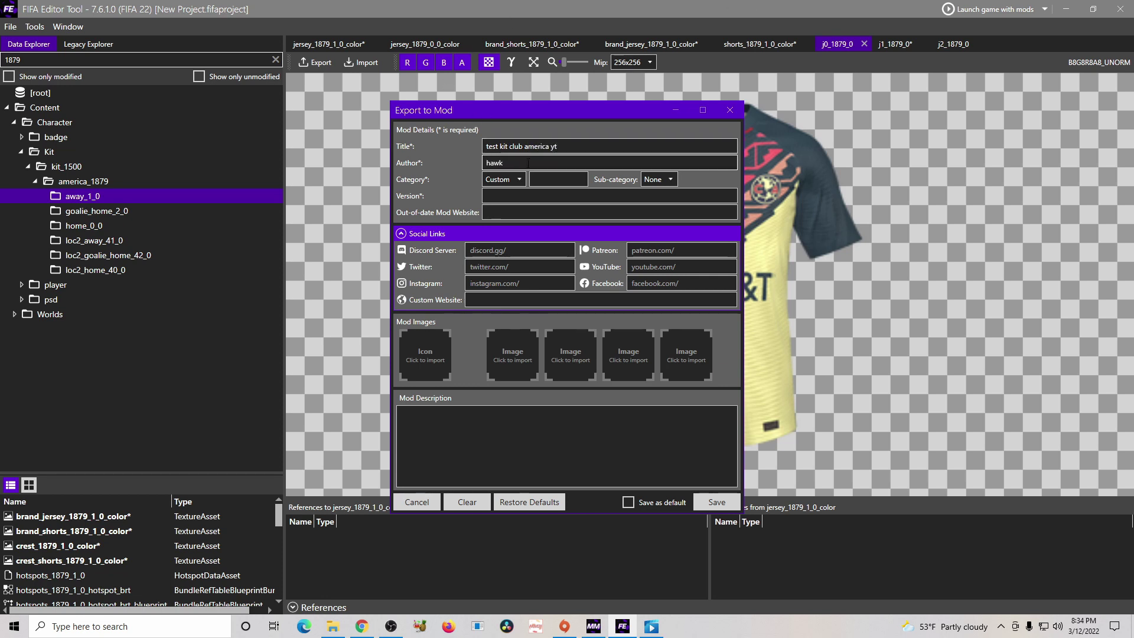
click(514, 179)
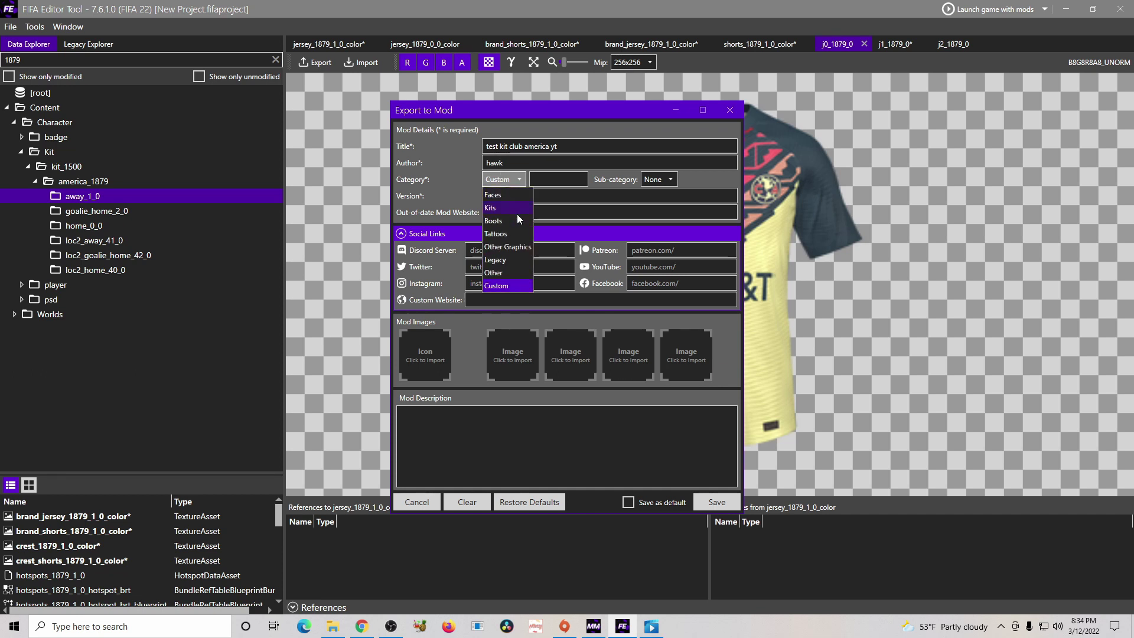
click(515, 209)
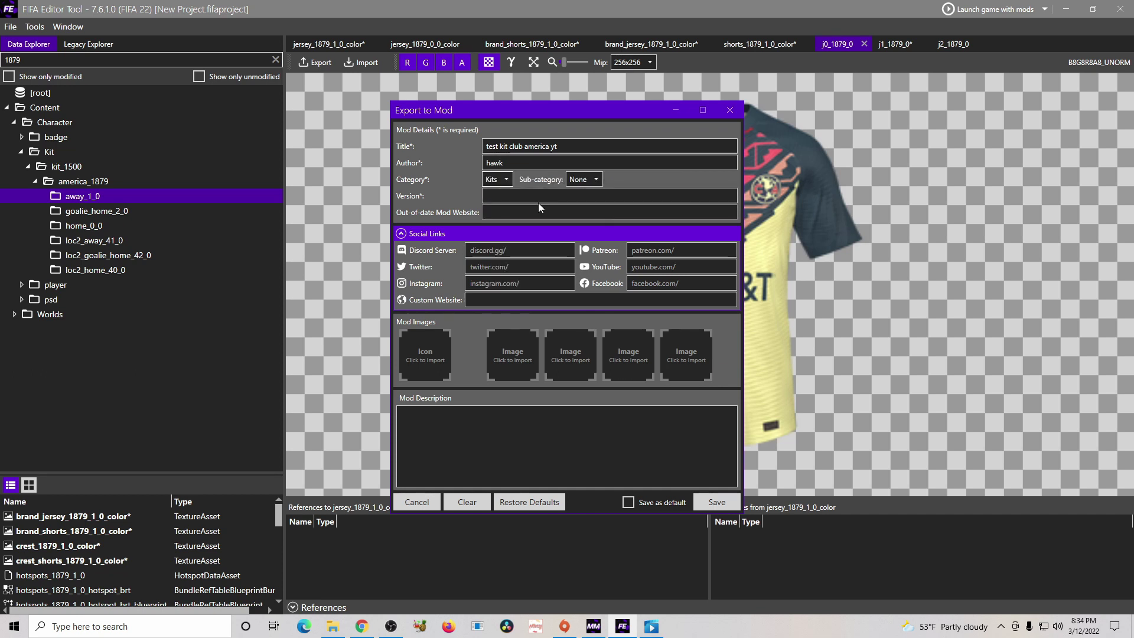
click(518, 201)
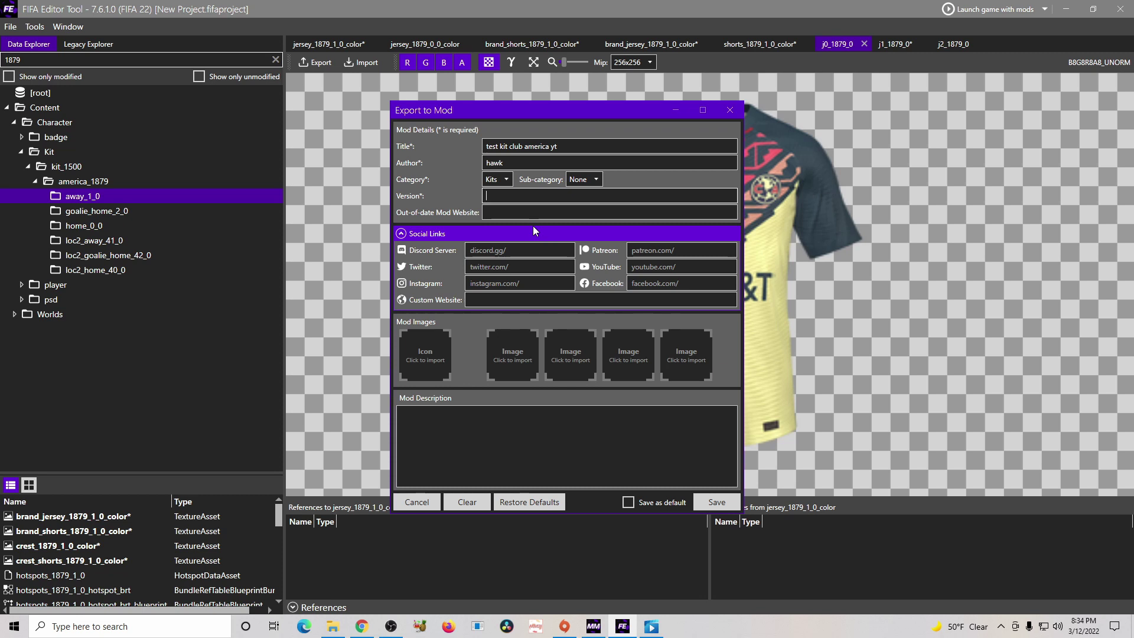
text(1)
click(488, 422)
text(clubajfrldsafj)
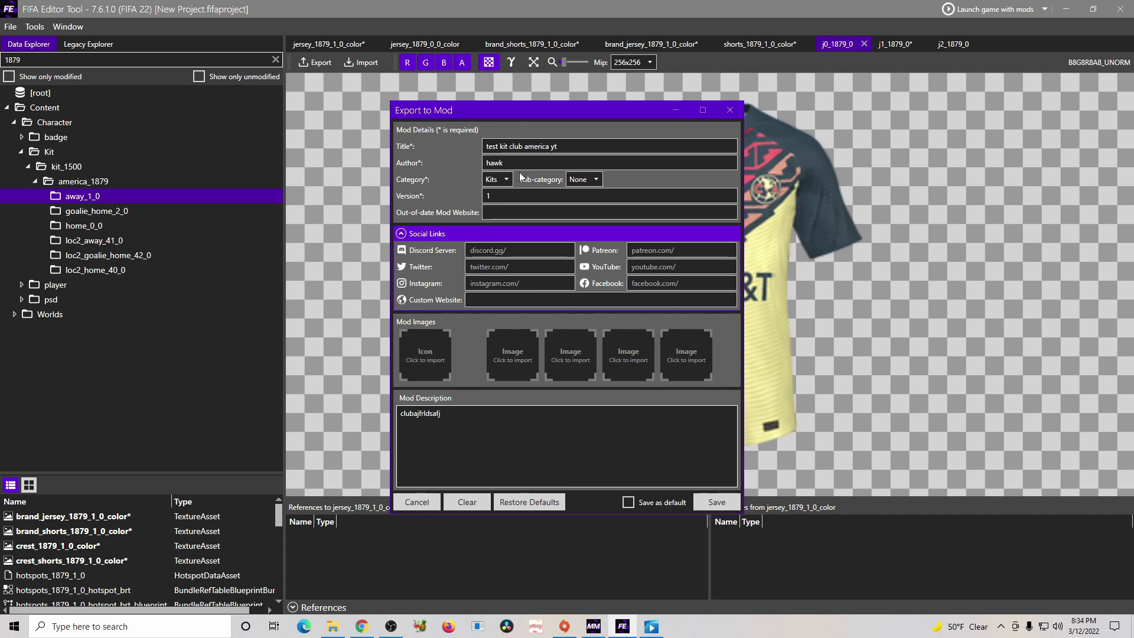
Save the .fifamod as 'club america kit mod test' in the Downloads kit folder.
click(721, 504)
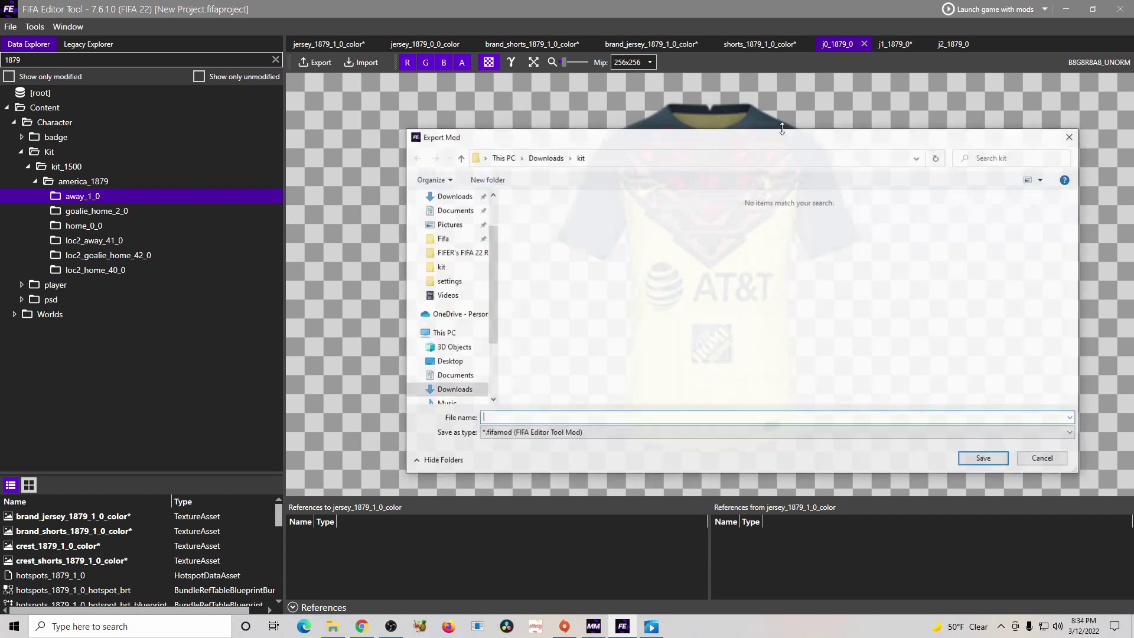
click(462, 268)
click(510, 417)
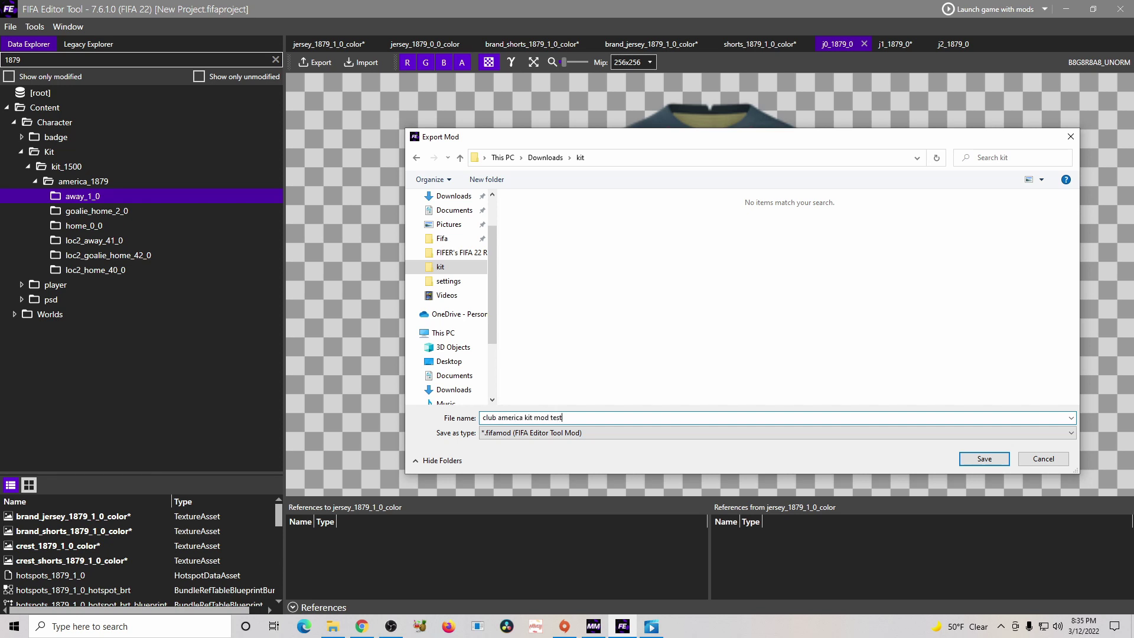
click(984, 459)
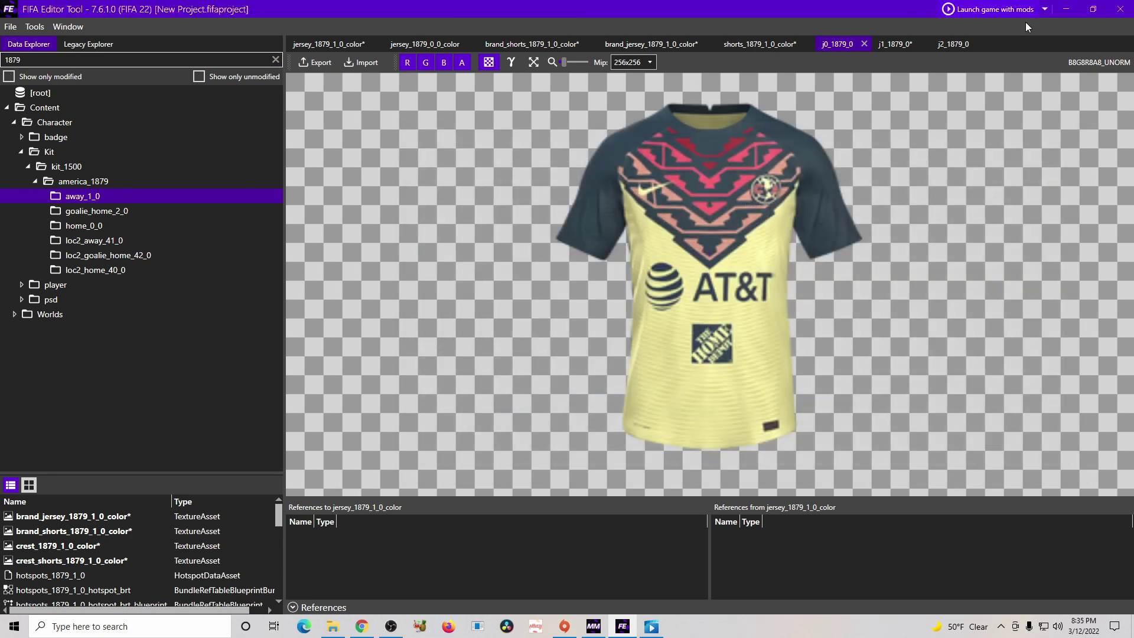
Minimize the editor and bring FIFA Mod Manager into view on the desktop.
click(1066, 9)
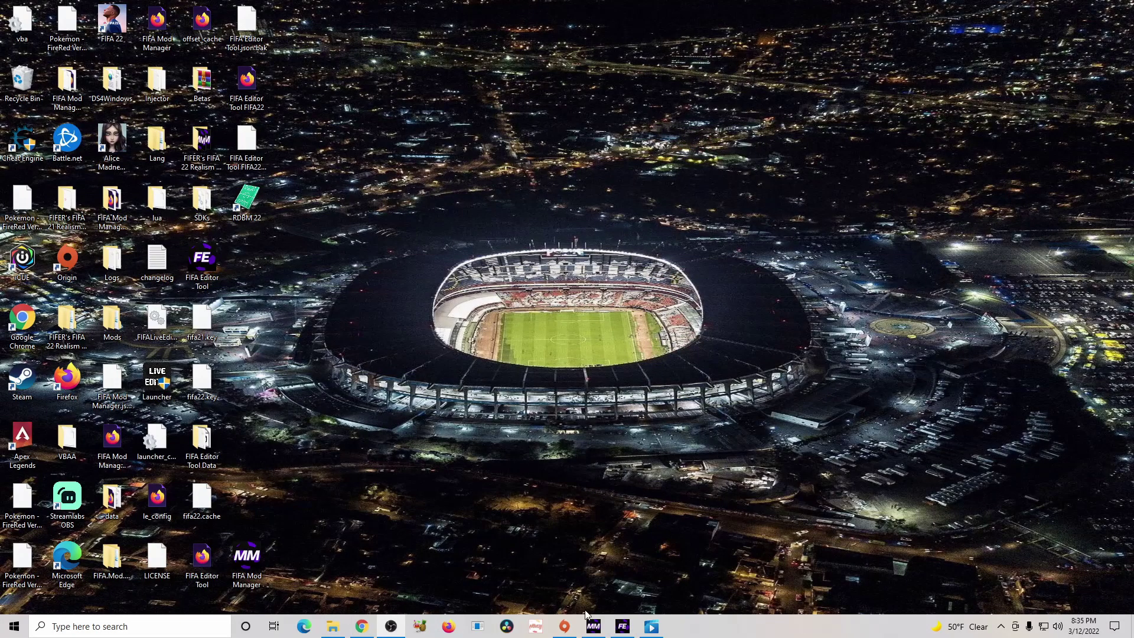
click(593, 626)
drag(705, 177, 428, 102)
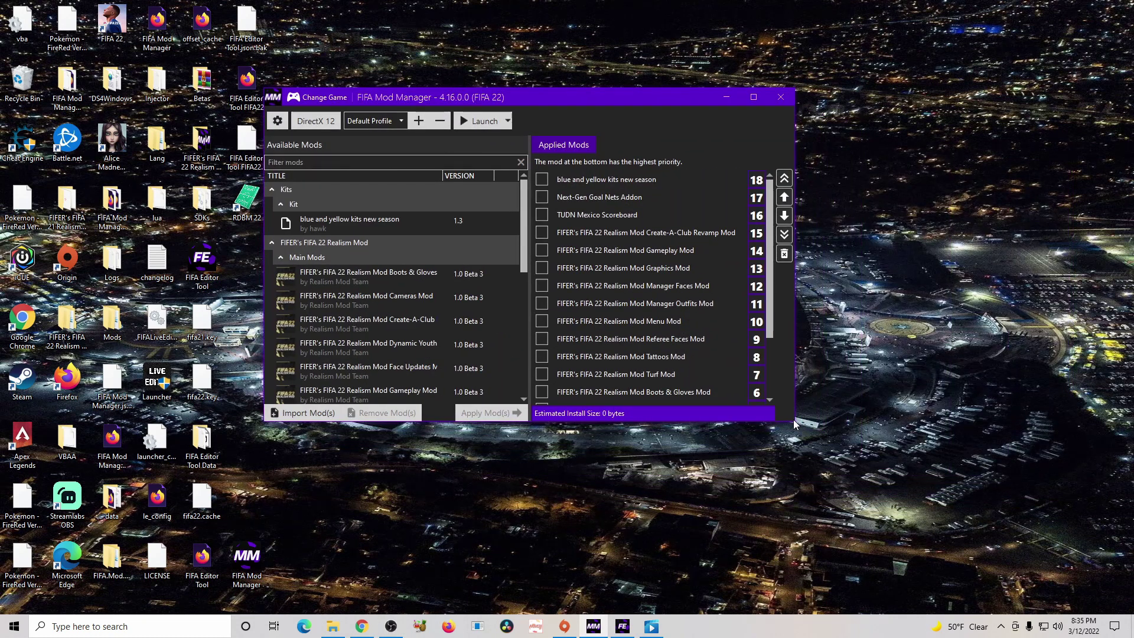
drag(794, 424, 824, 472)
scroll(414, 308, down, 3)
scroll(383, 295, up, 5)
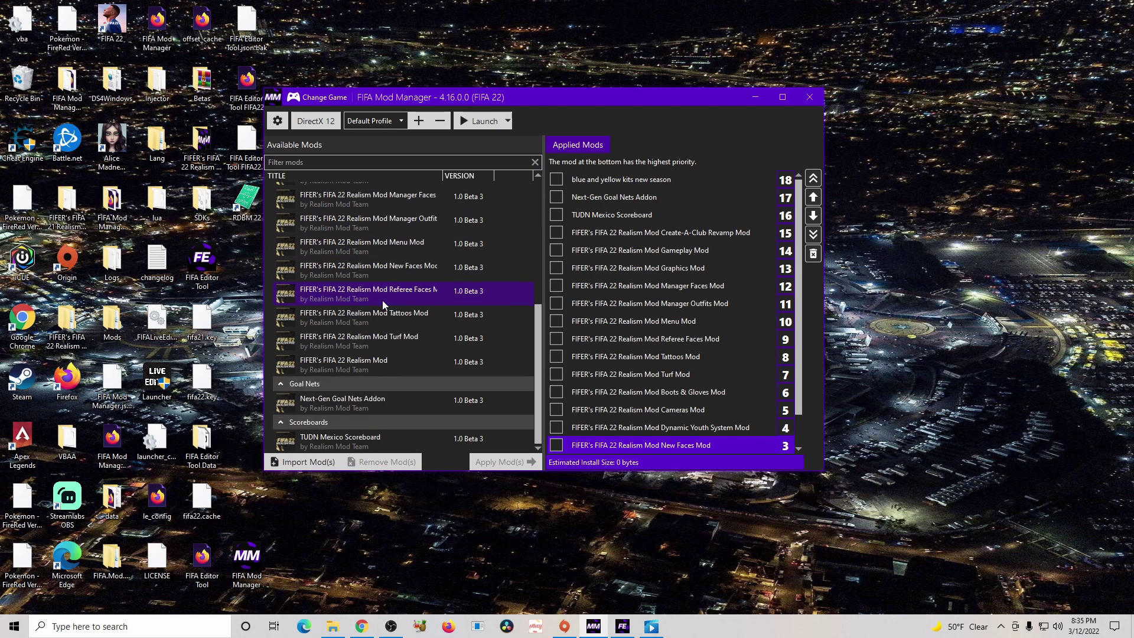
Import the club america kit mod test file from the kit folder.
click(294, 462)
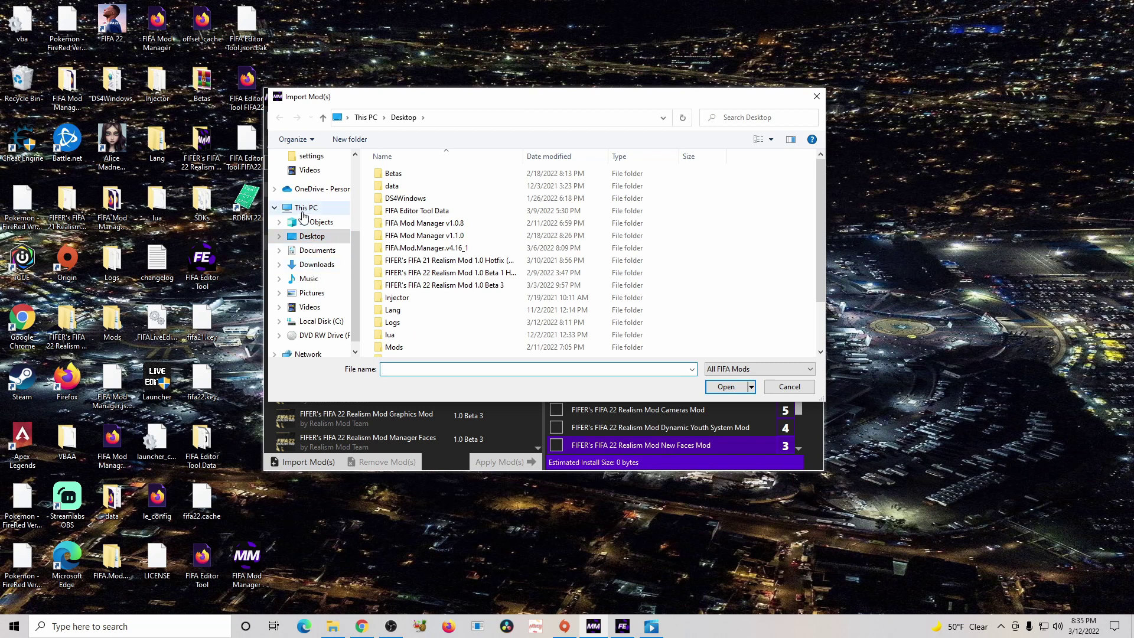
scroll(314, 237, up, 5)
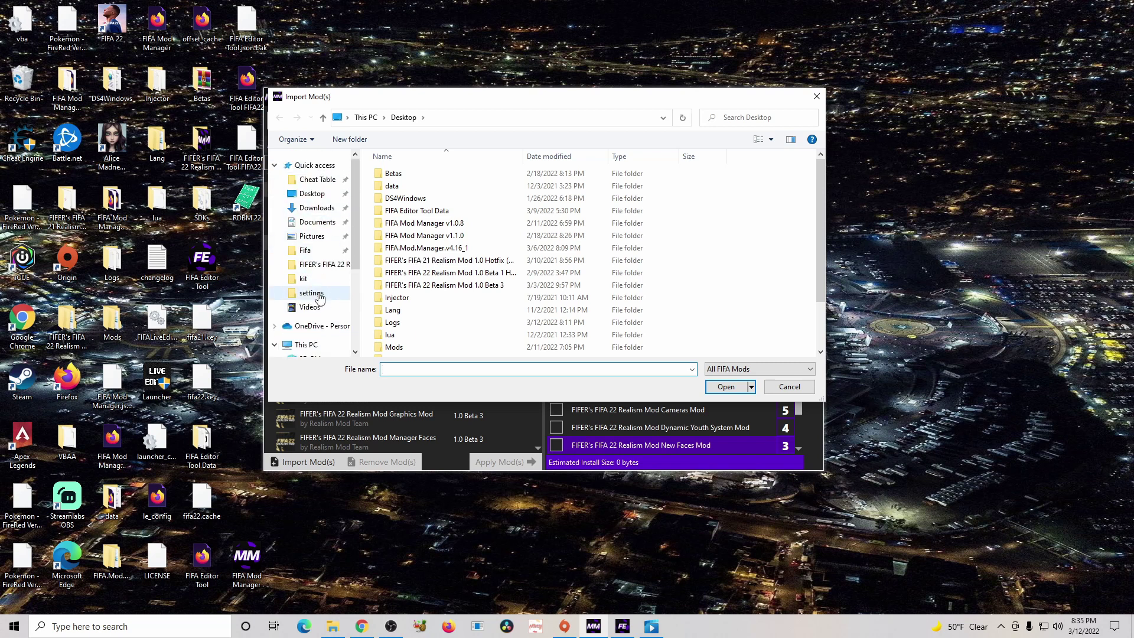
click(320, 282)
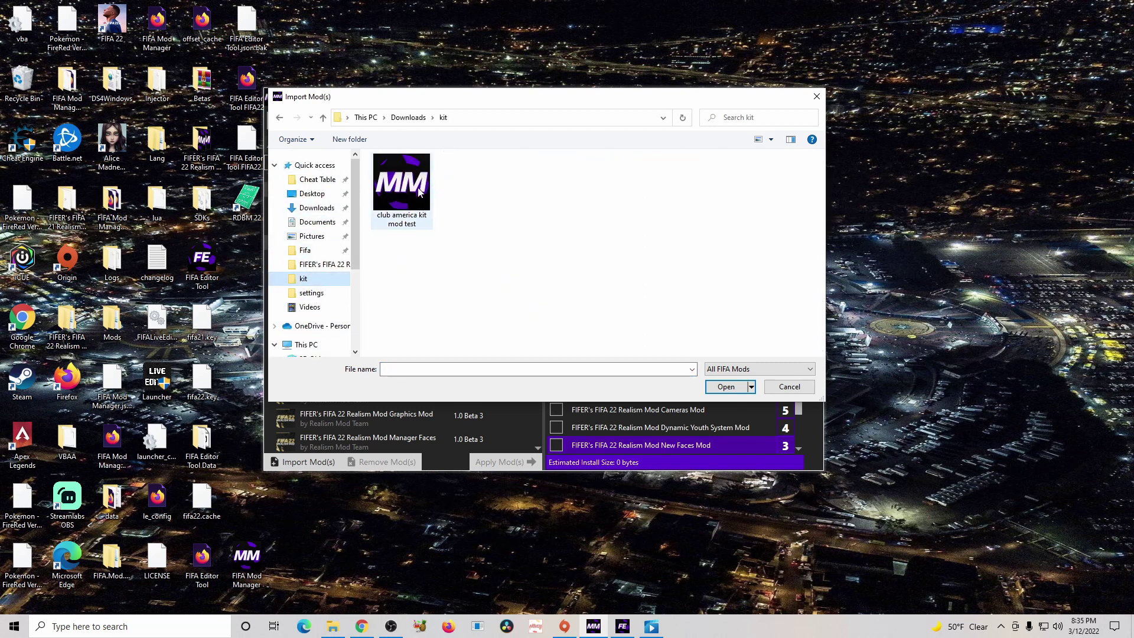
double_click(416, 192)
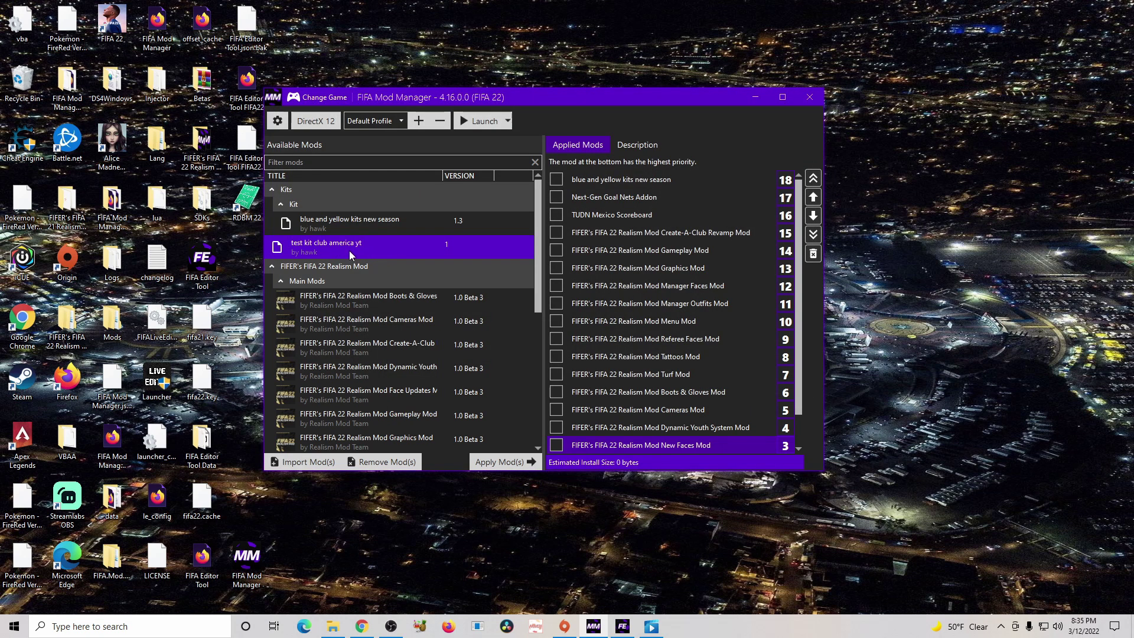
Add the kit mod to the applied mods and launch FIFA 22.
double_click(350, 250)
scroll(664, 353, down, 1)
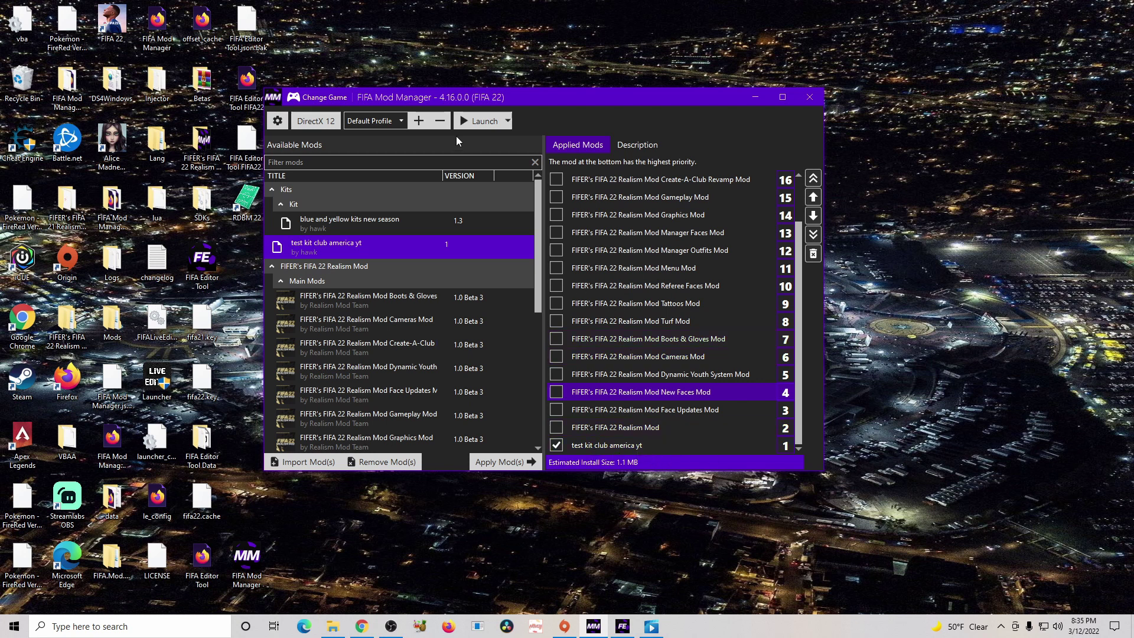
click(479, 121)
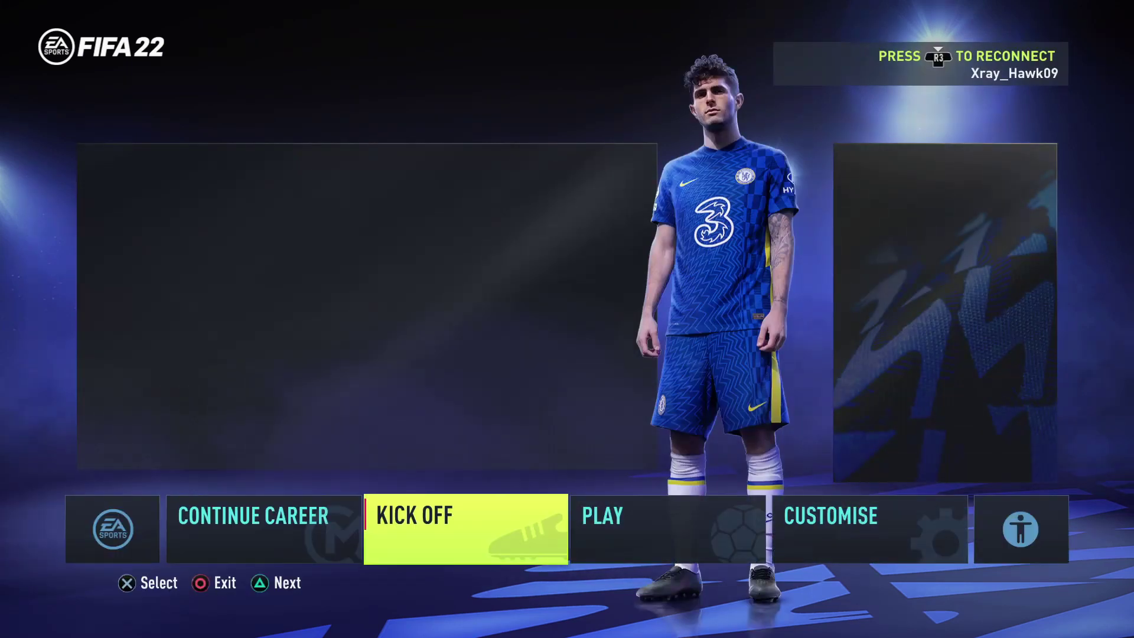
Start a Kick Off Classic Match with América for Player 1 and Mexico's América for the AI.
key(Return)
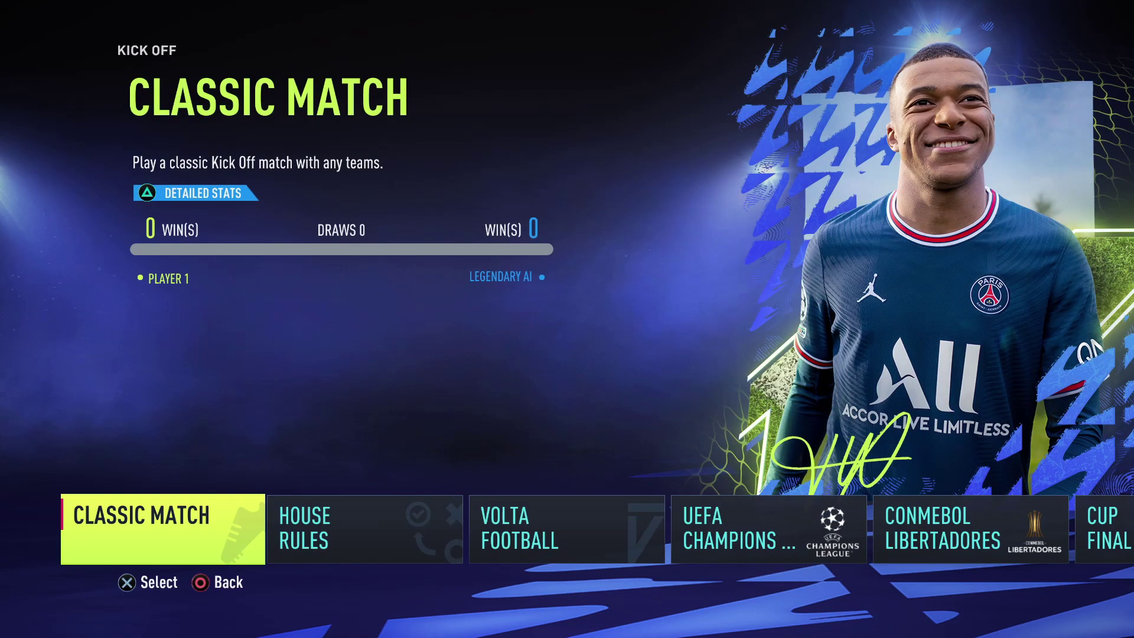
key(Return)
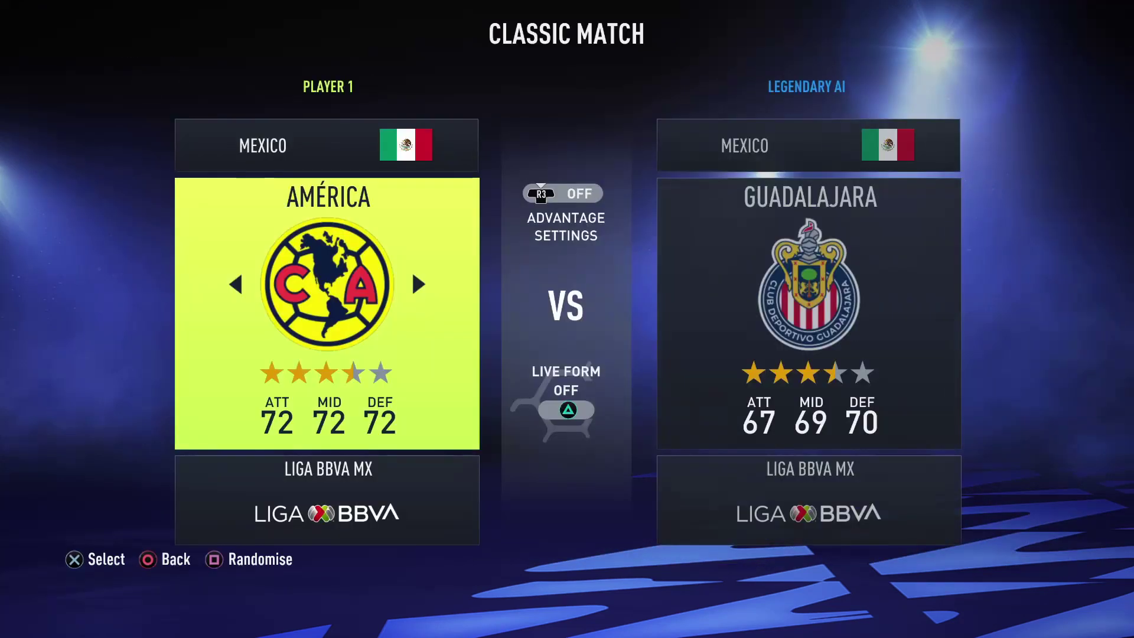
key(Return)
key(Right)
key(Up)
key(Right)
key(Left)
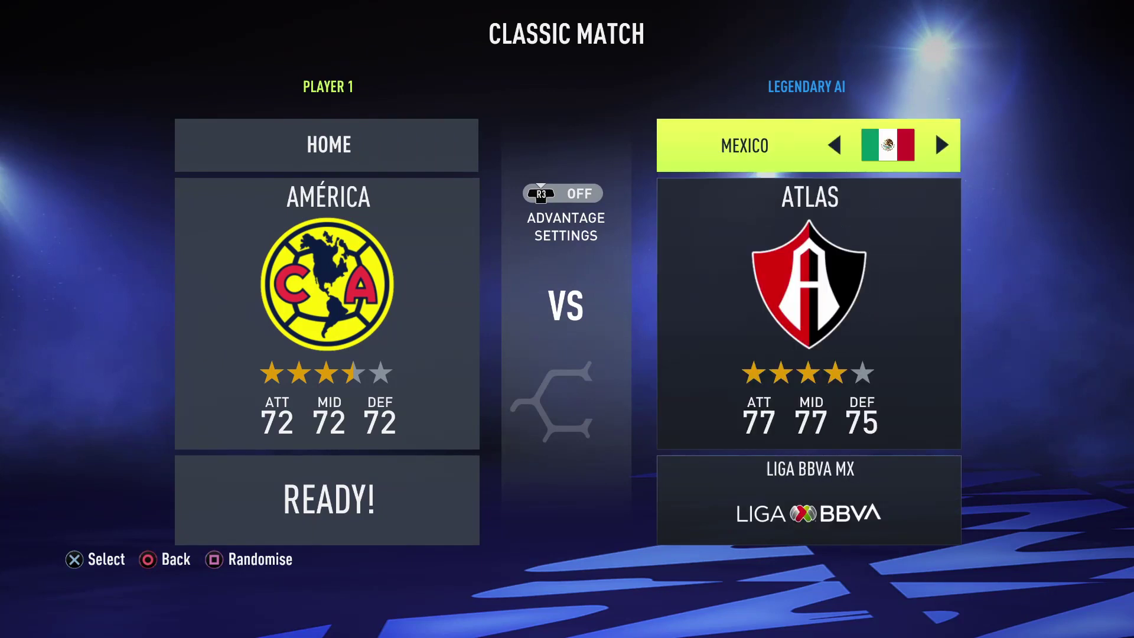
key(Down)
key(Right)
key(Left)
key(Left)
key(Return)
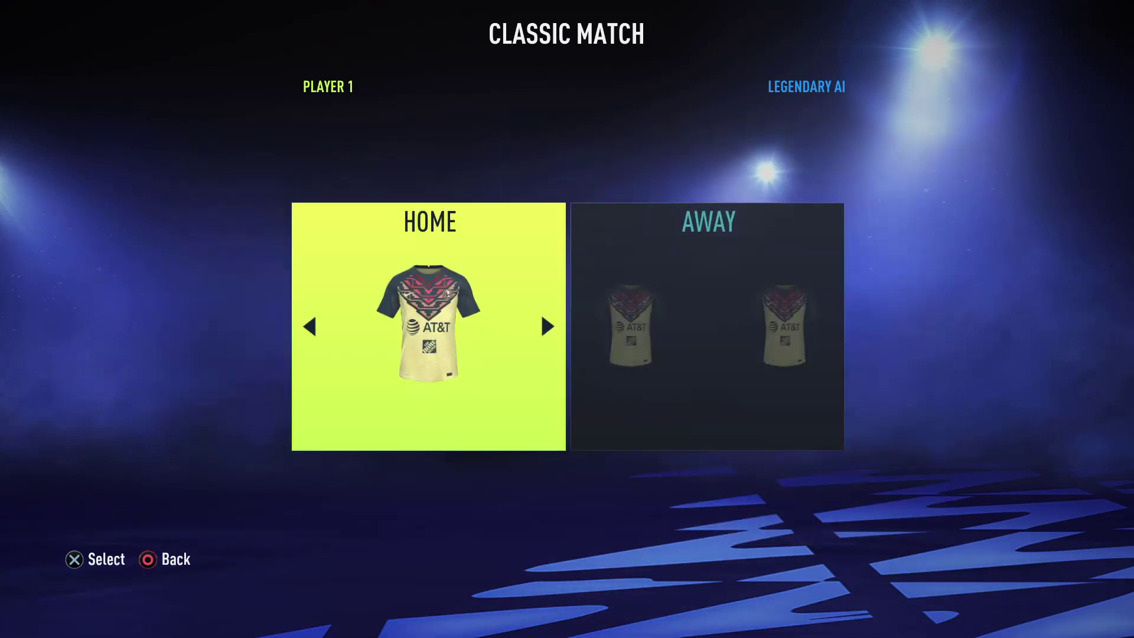
Keep Player 1 in the home kit and browse the opponent's kit options.
key(Return)
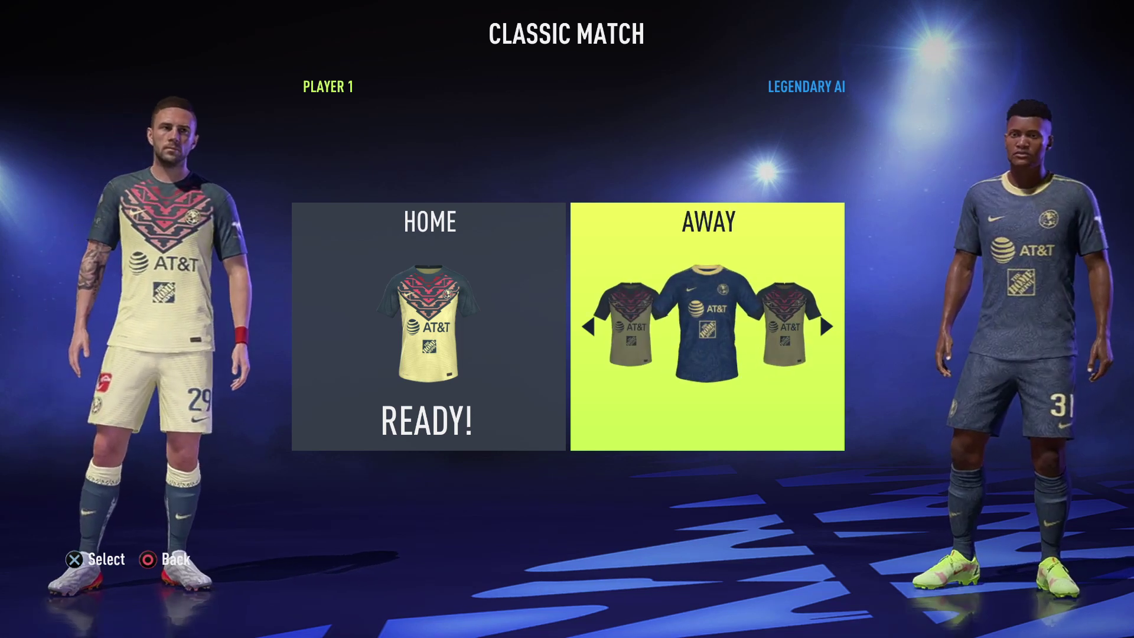
key(Left)
key(Right)
key(Left)
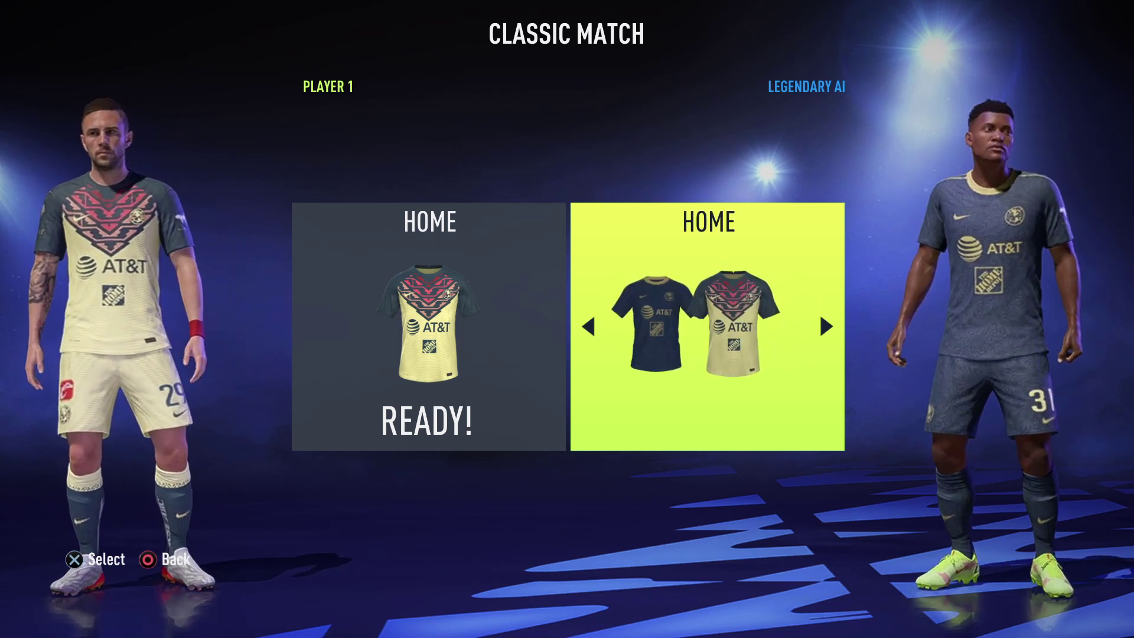
Confirm the away kit for the opponent and start the match from Match Preview.
key(Right)
key(Return)
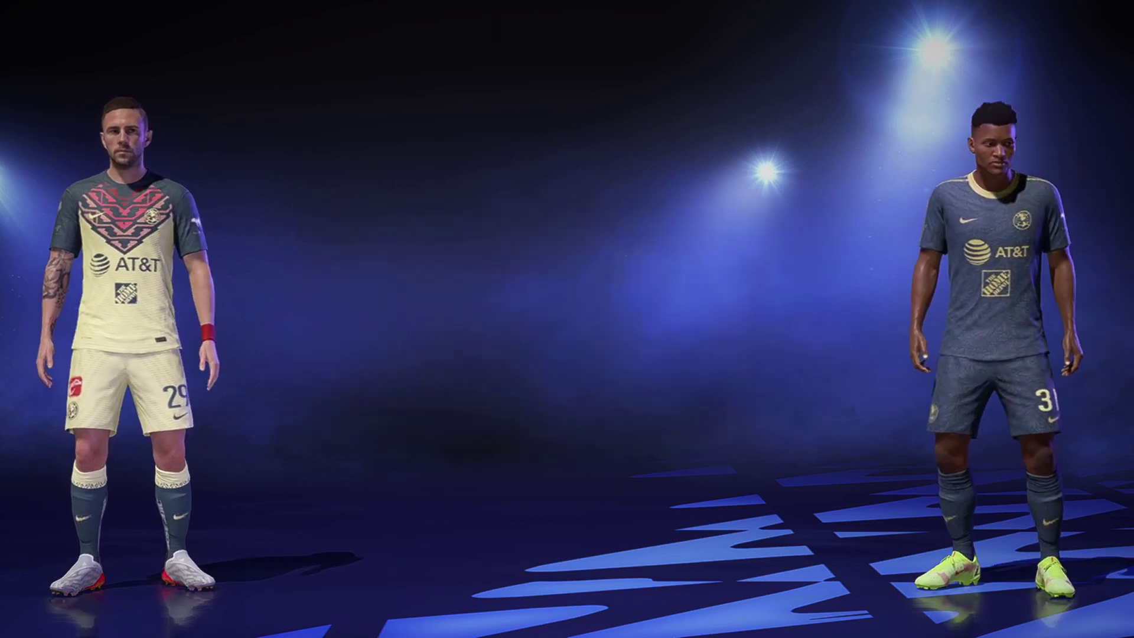
key(Right)
key(Left)
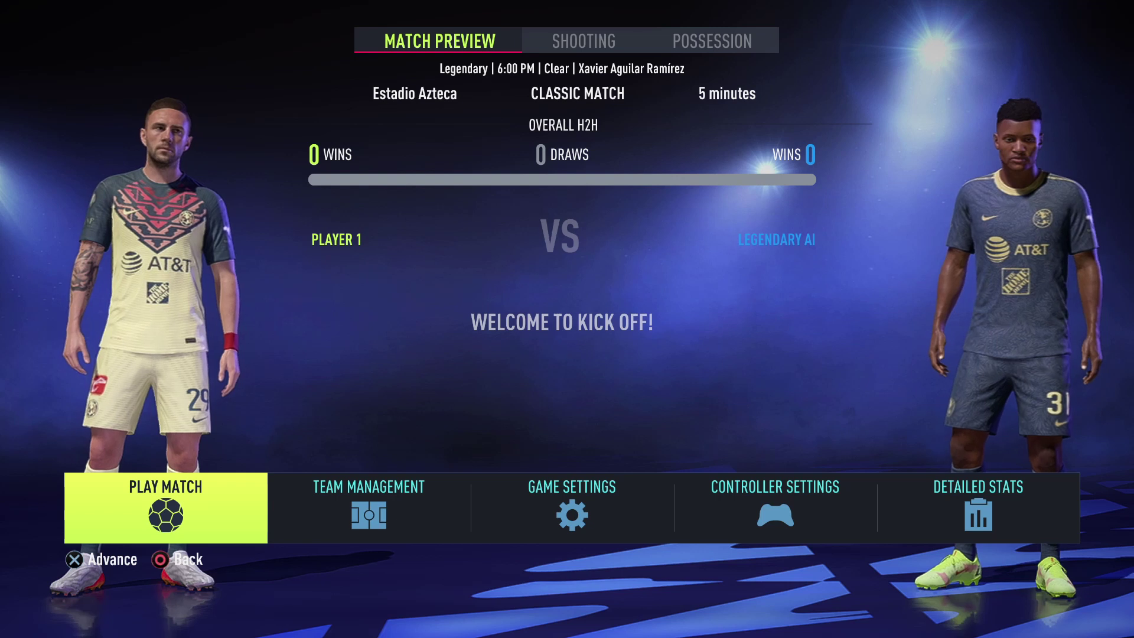
key(Return)
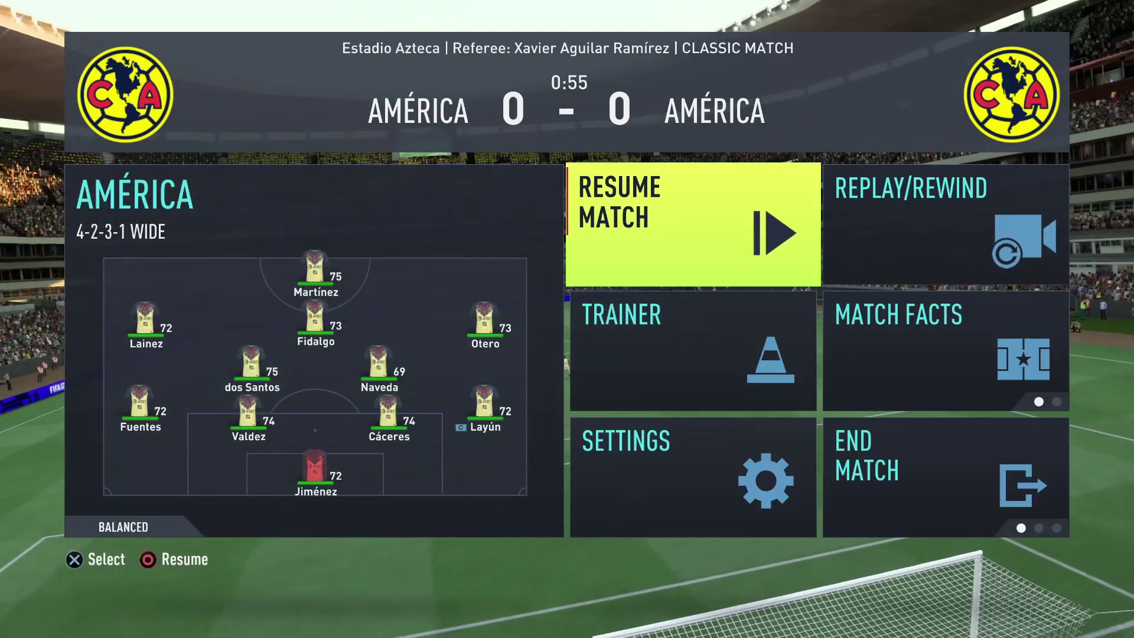
With the match paused at 0–0, move to End Match in the pause menu.
key(Down)
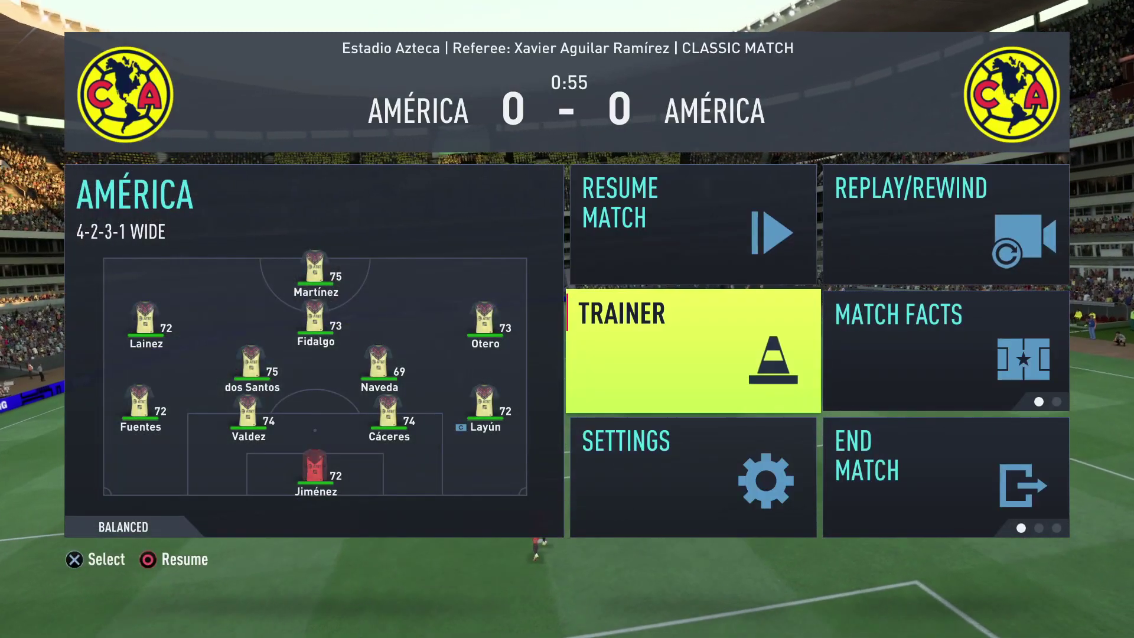
key(Down)
key(Right)
key(Right)
key(Left)
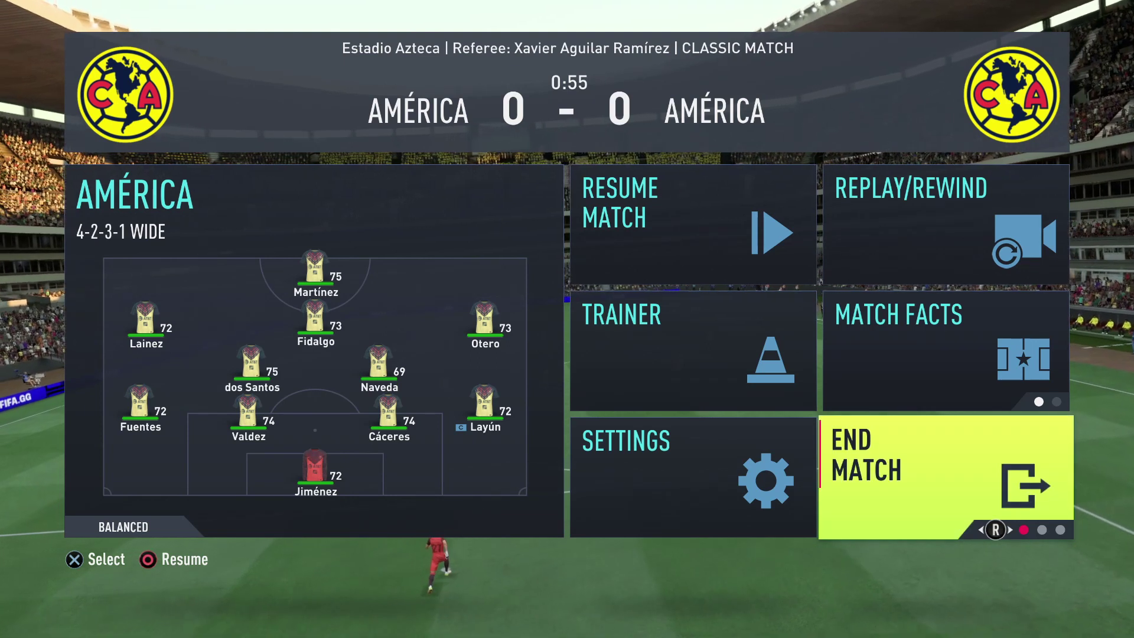